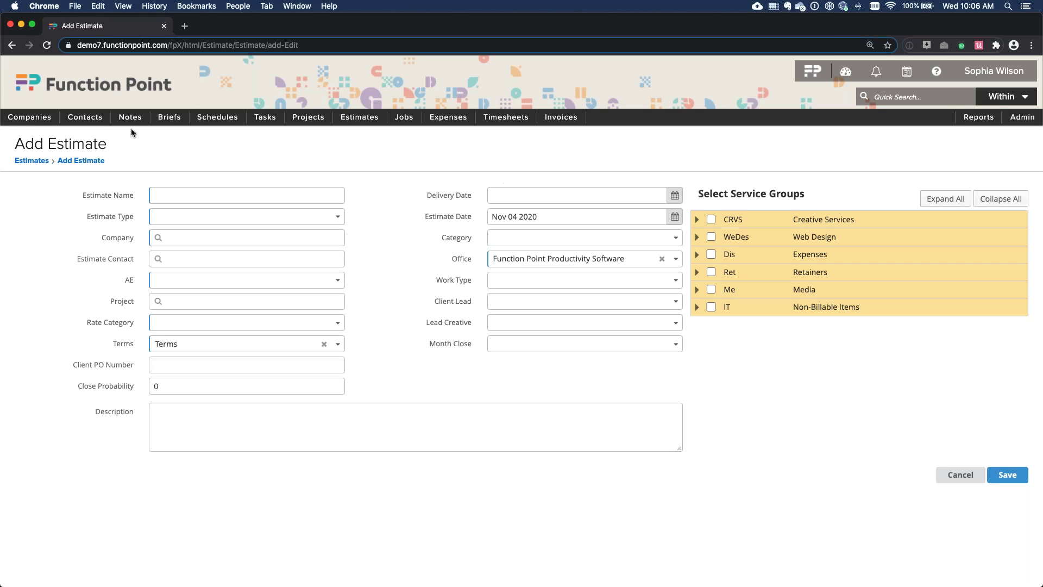
Name the new estimate "Landing Page Design"
mouse_move(528, 118)
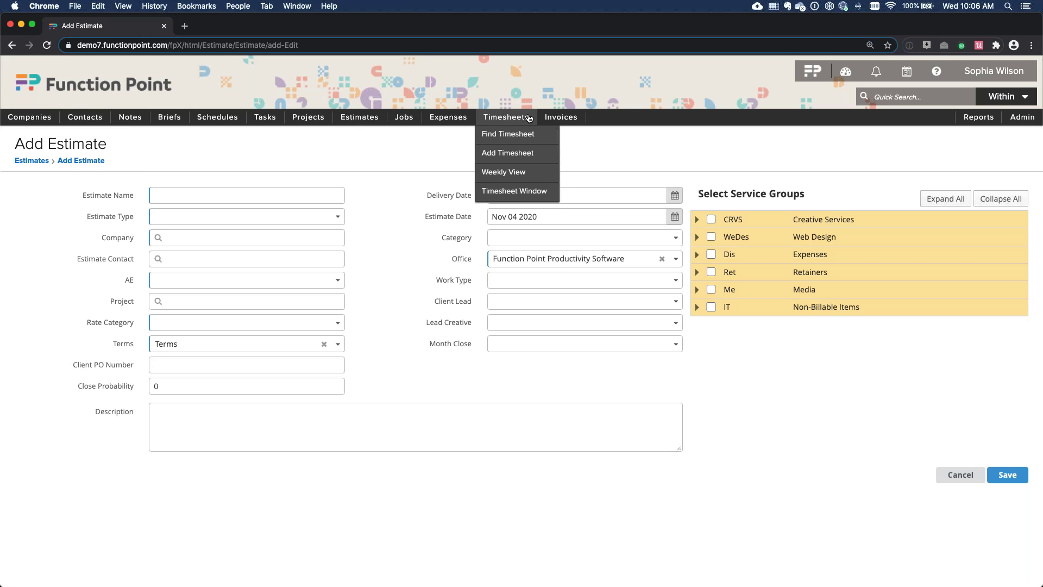
mouse_move(363, 119)
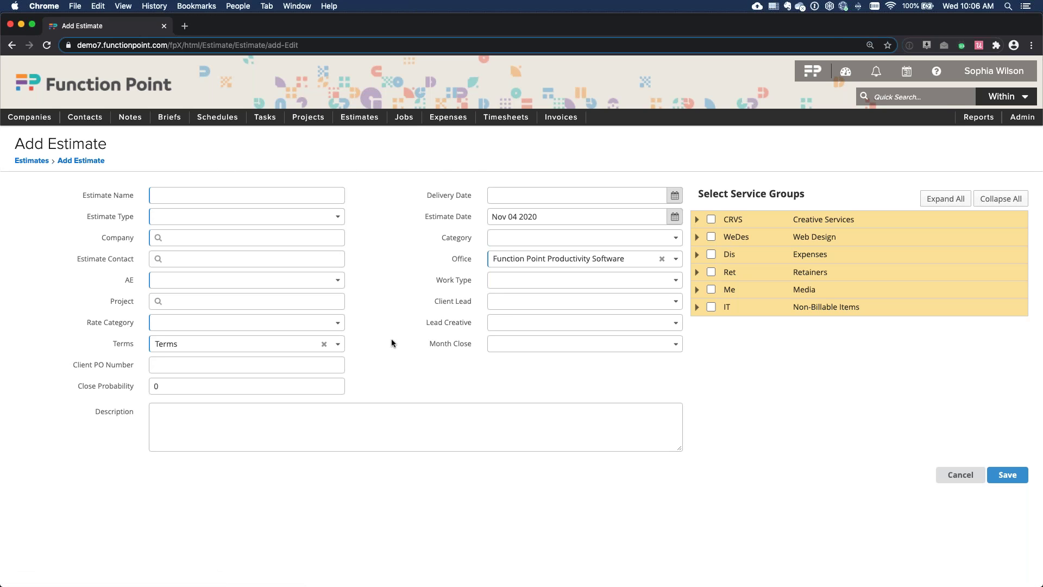
left_click(197, 194)
left_click(308, 174)
left_click(177, 196)
type("Landing Page xesi")
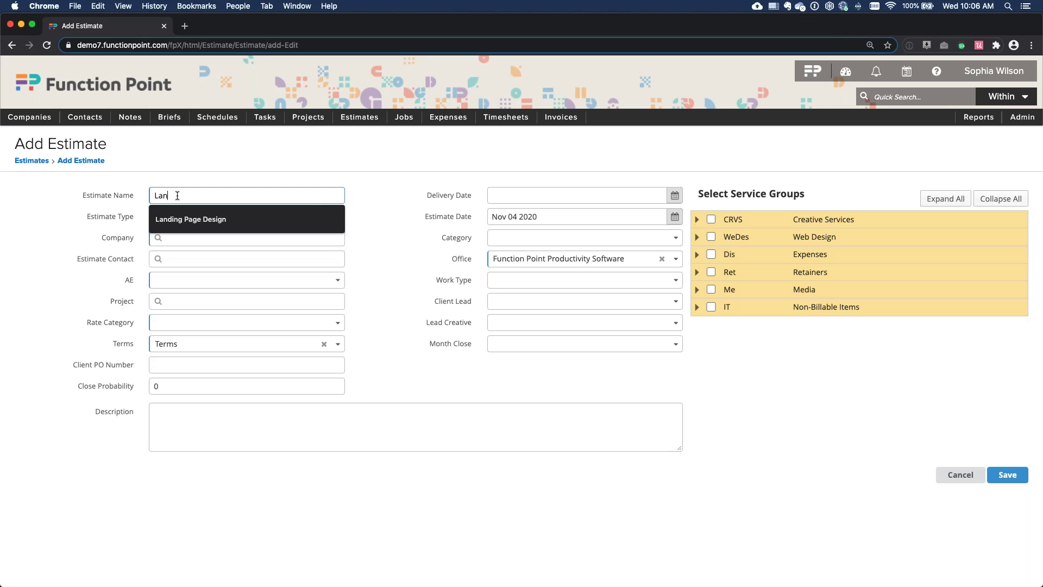
key("BackSpace")
key("BackSpace")
key("BackSpace")
key("BackSpace")
type("Design")
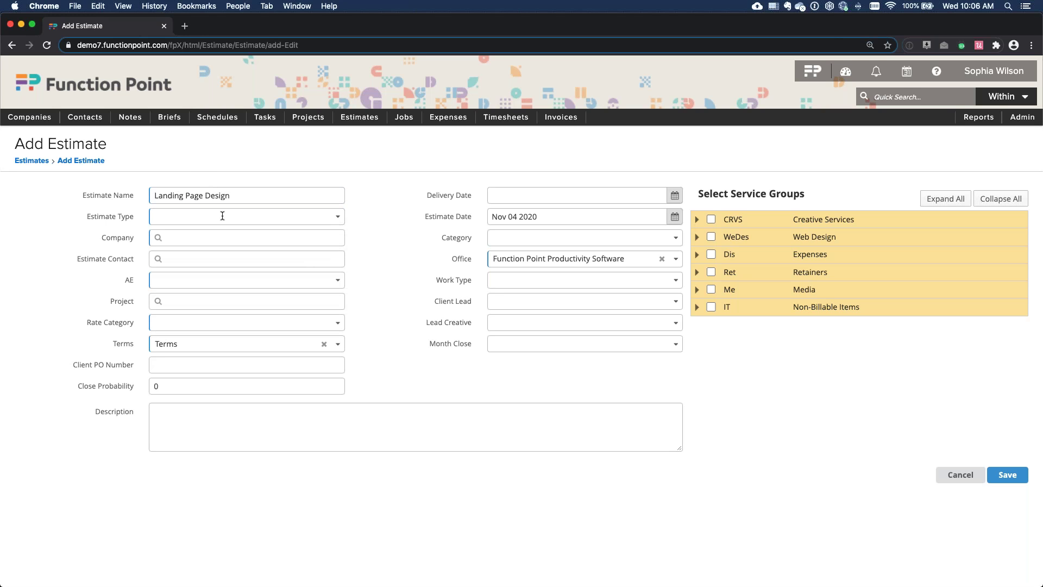
Set the estimate type to Landing Page
left_click_drag(69, 218, 137, 222)
left_click(159, 217)
scroll(249, 256, "down", 2)
scroll(249, 255, "up", 2)
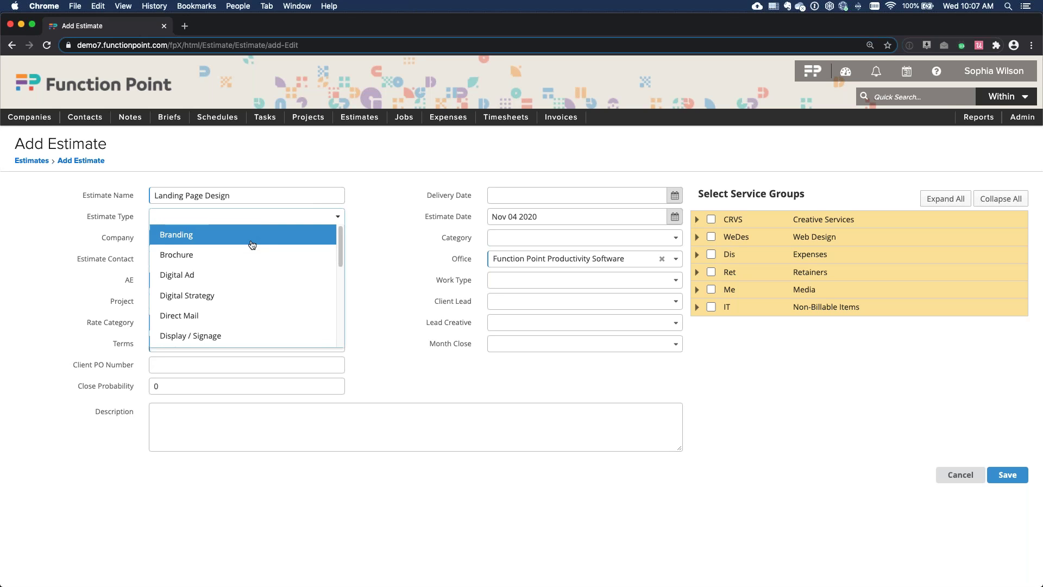
scroll(252, 244, "down", 1)
scroll(252, 244, "down", 3)
scroll(253, 243, "up", 4)
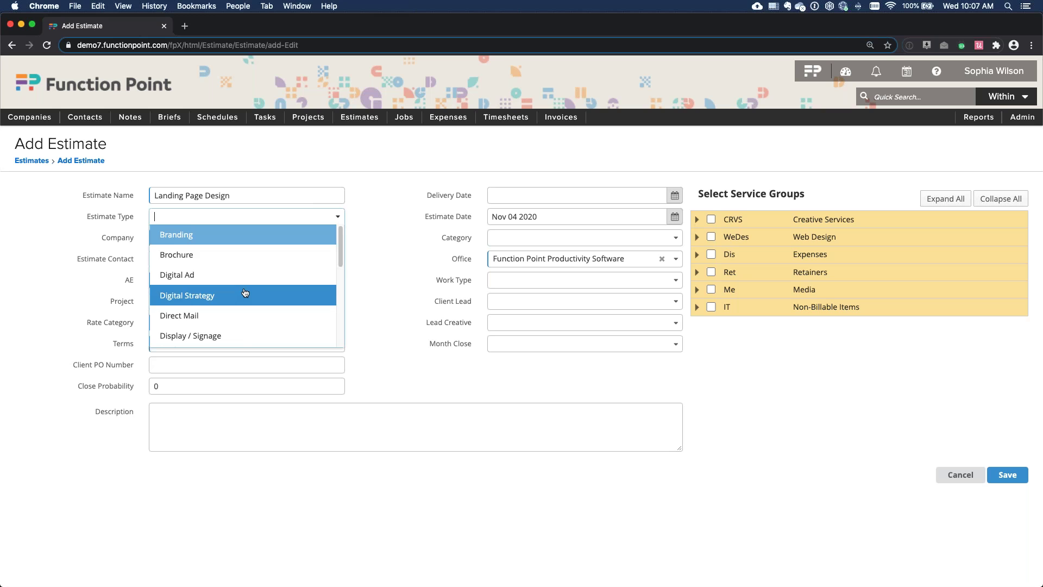
scroll(254, 298, "down", 2)
scroll(255, 297, "up", 2)
scroll(255, 297, "down", 6)
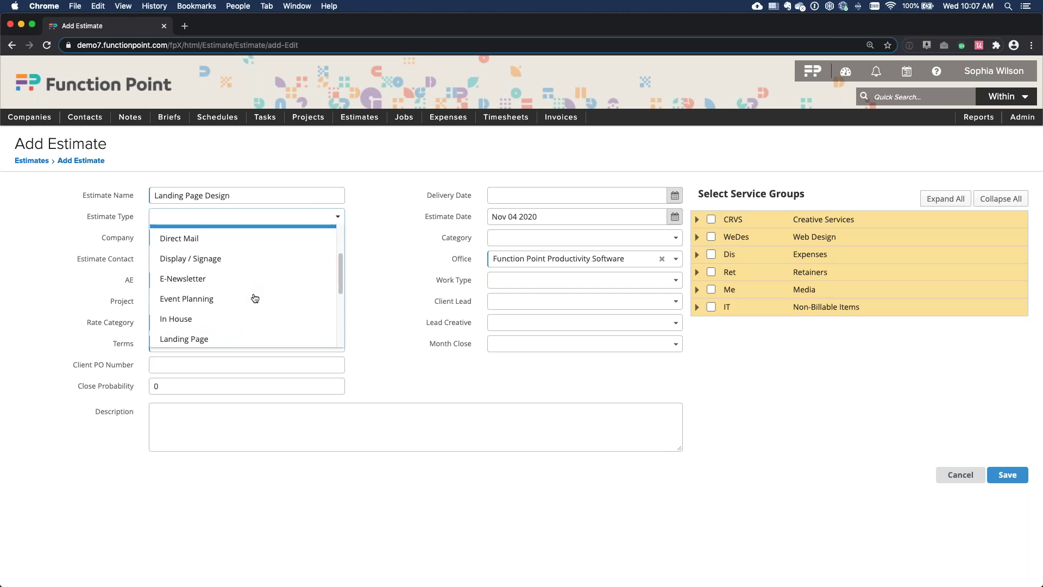
scroll(255, 297, "down", 3)
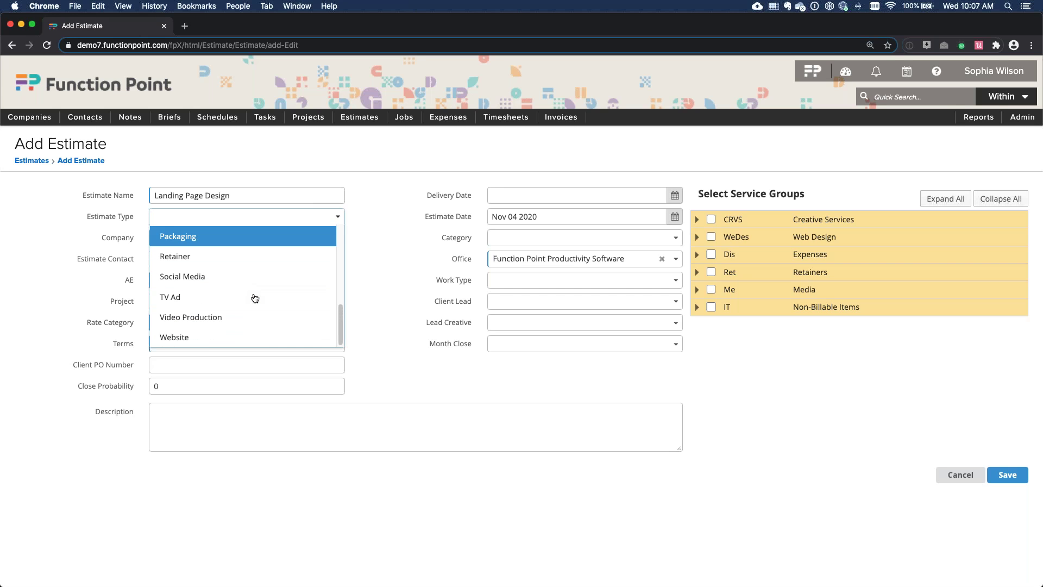
scroll(253, 296, "up", 9)
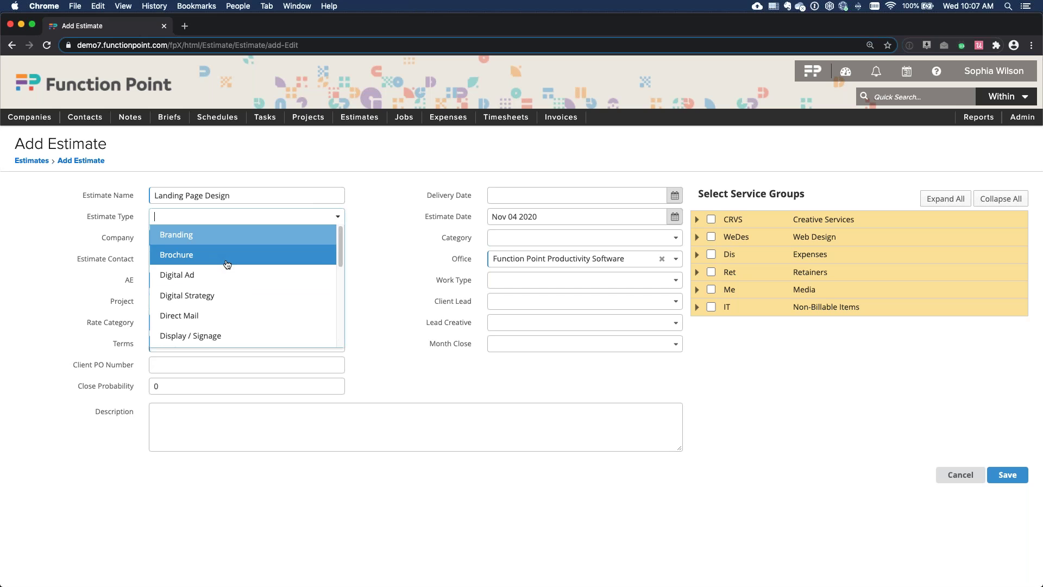
scroll(227, 264, "down", 3)
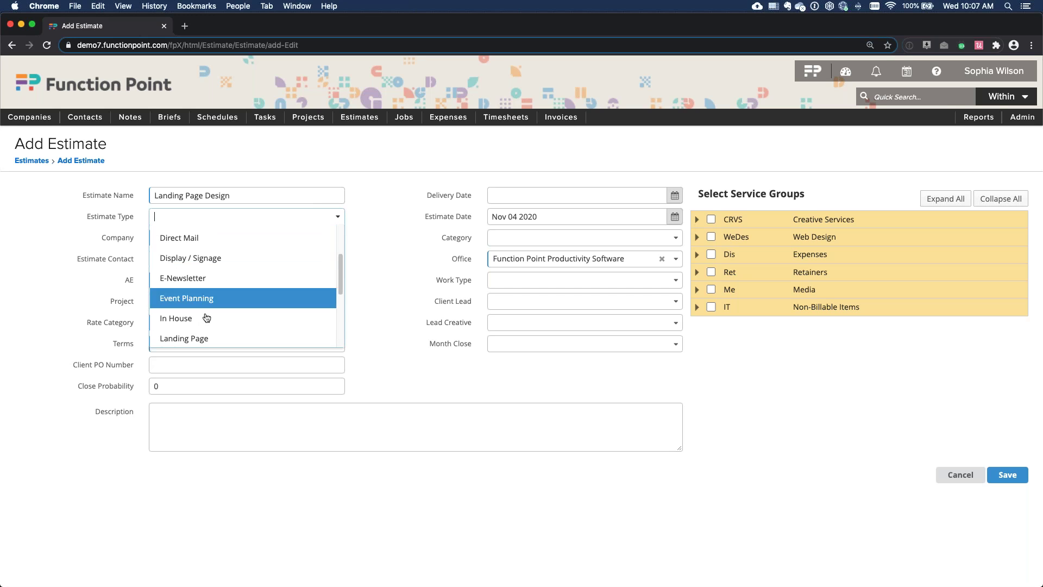
left_click(216, 338)
Search for "great" and assign Great Atlantic Insurance as the estimate's company
left_click(198, 238)
type("great")
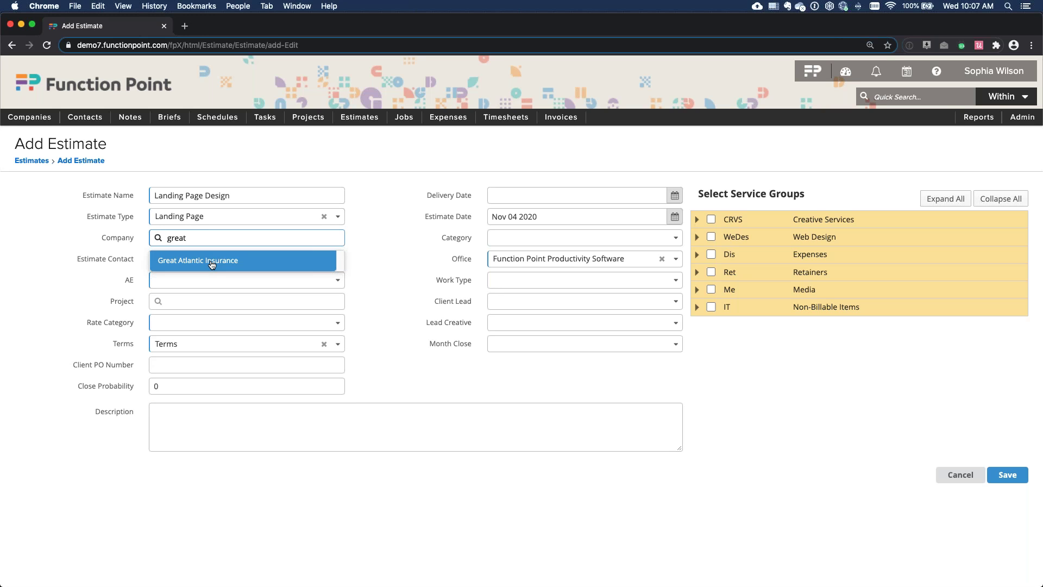
left_click(212, 264)
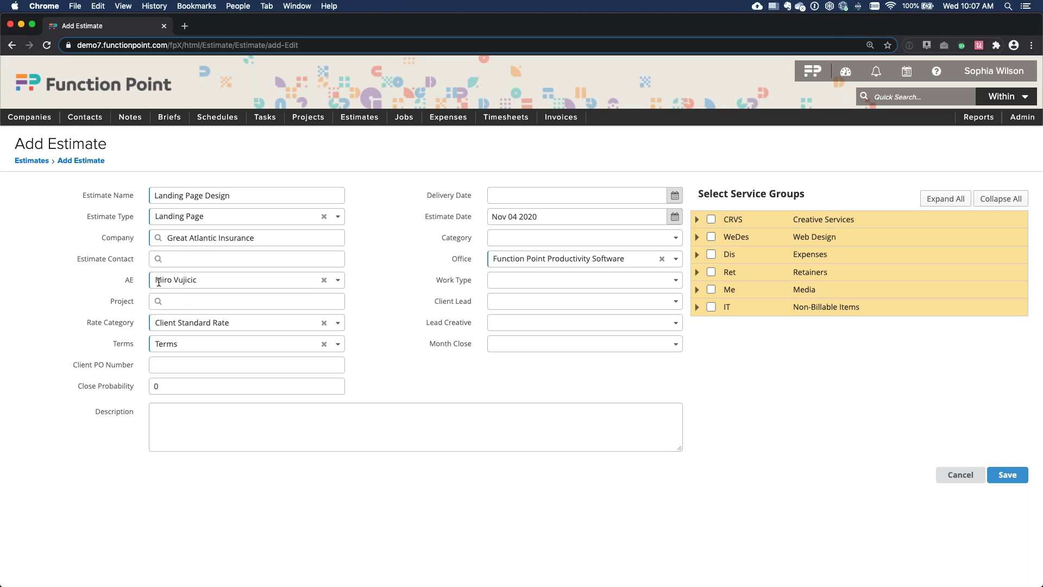
Review the available rate categories and choose Client Standard Rate for the estimate
left_click(186, 323)
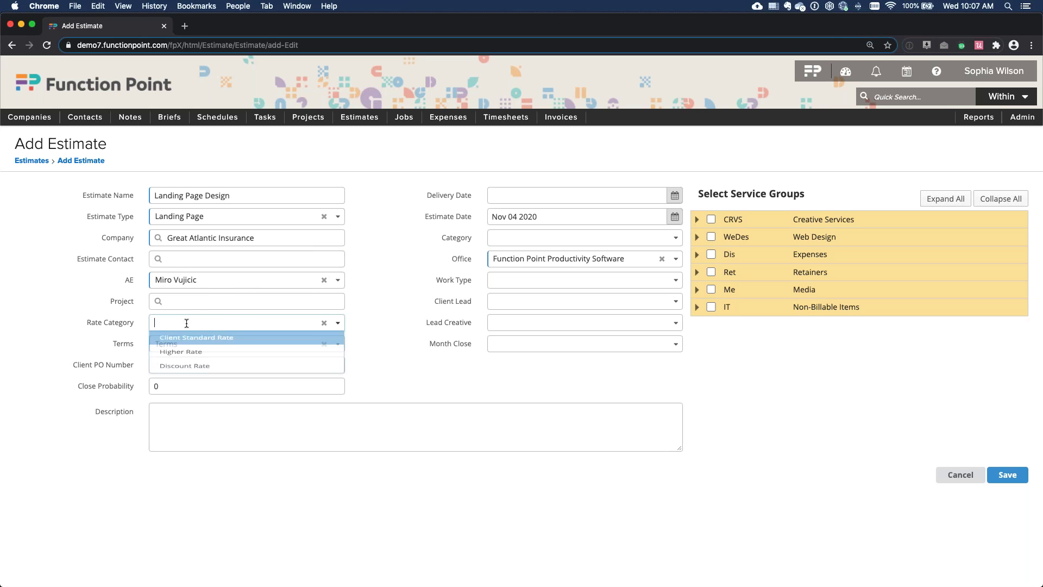
left_click(209, 340)
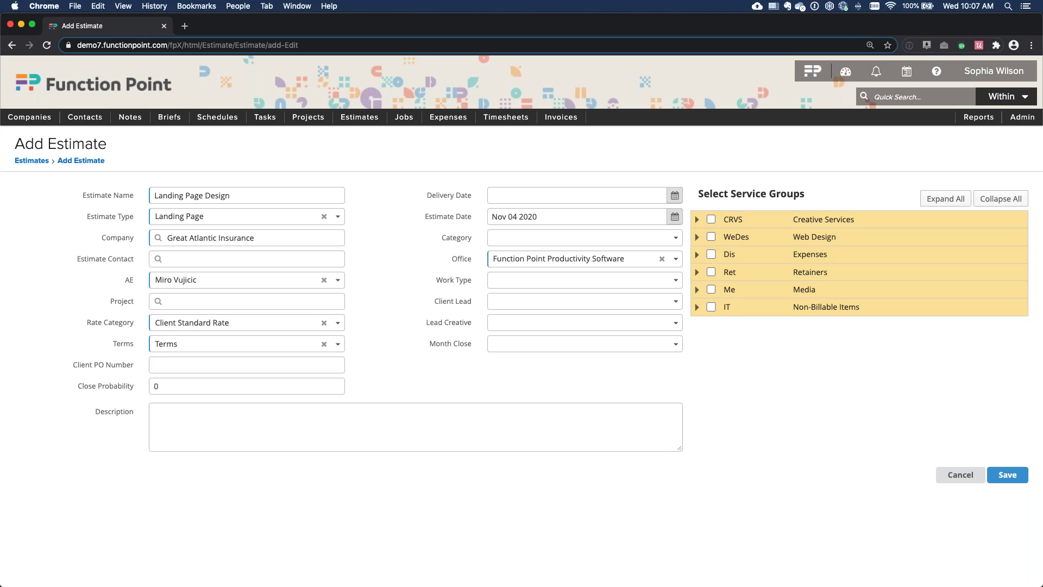
left_click_drag(73, 322, 138, 326)
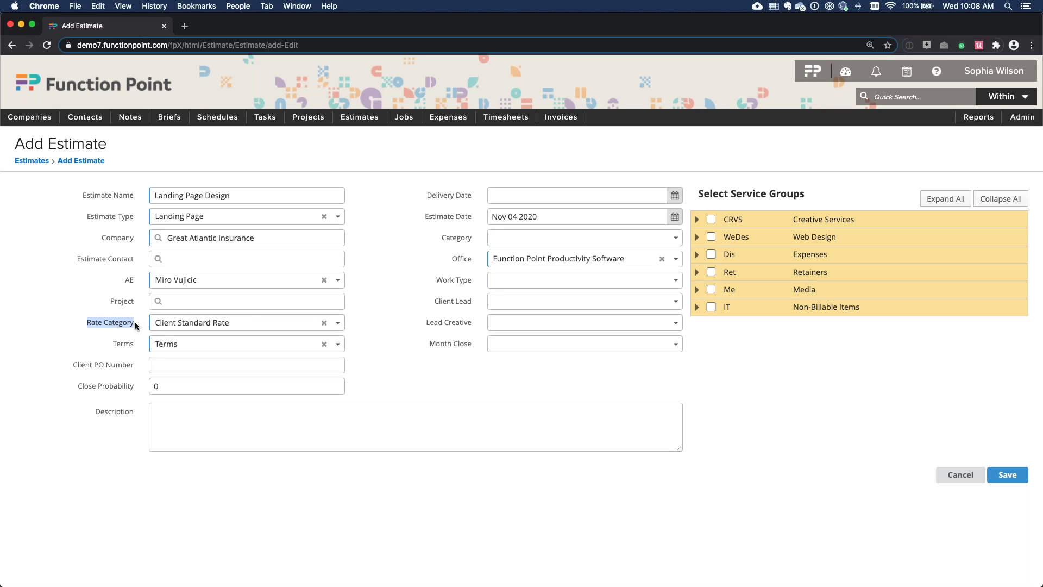
left_click(135, 322)
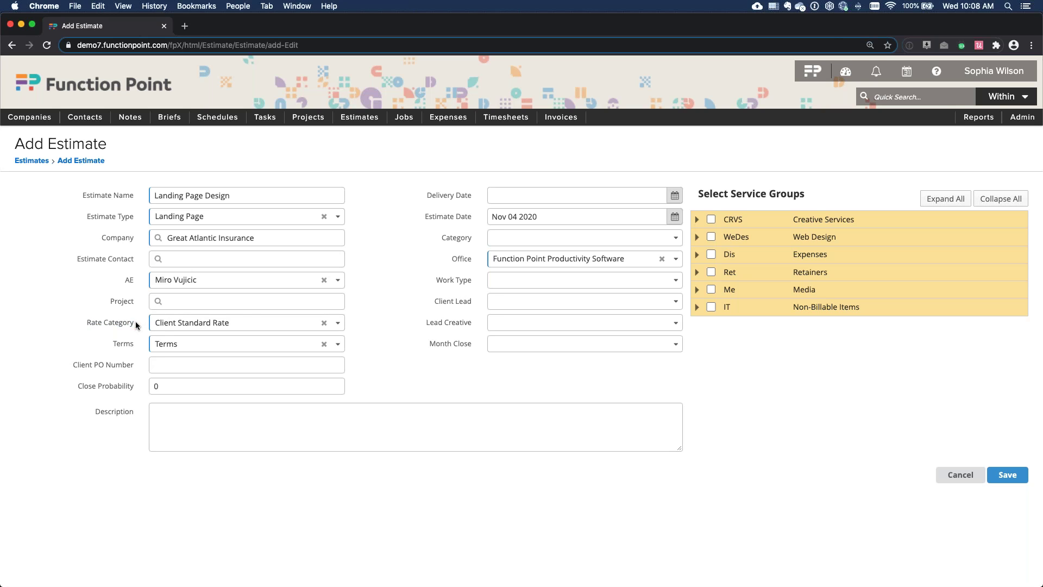
left_click(179, 322)
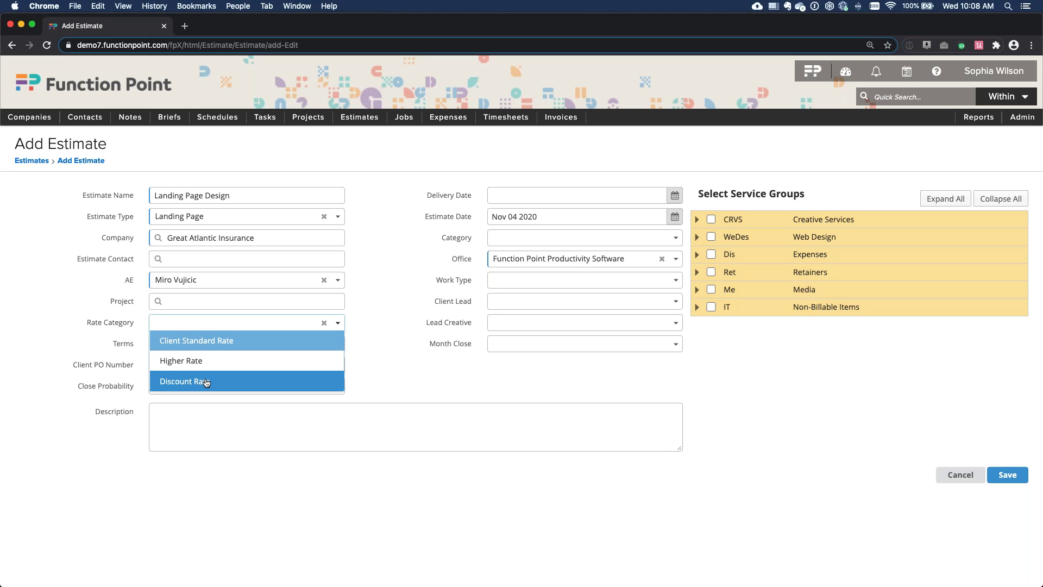
left_click(200, 341)
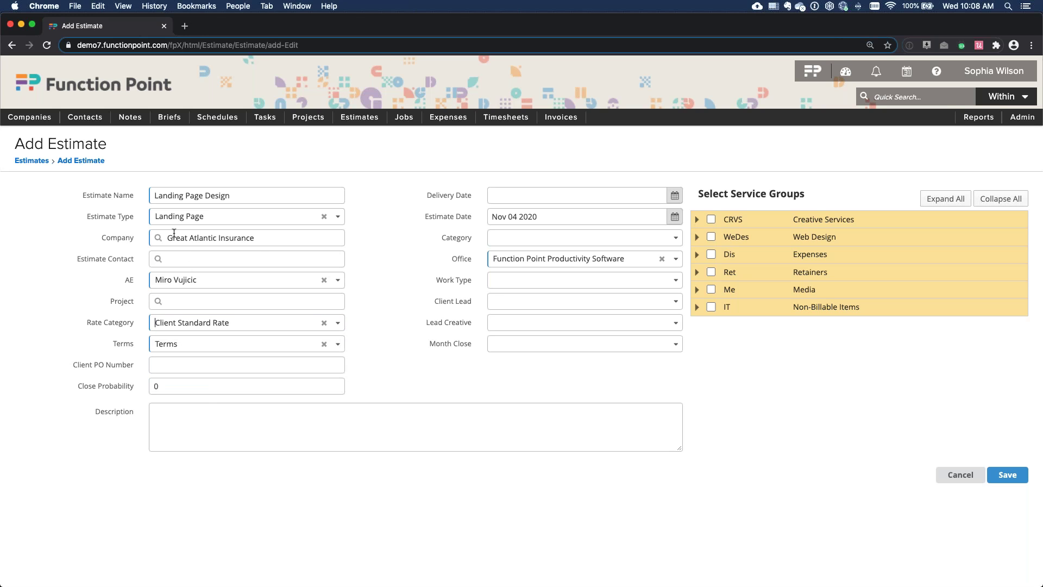
left_click(225, 324)
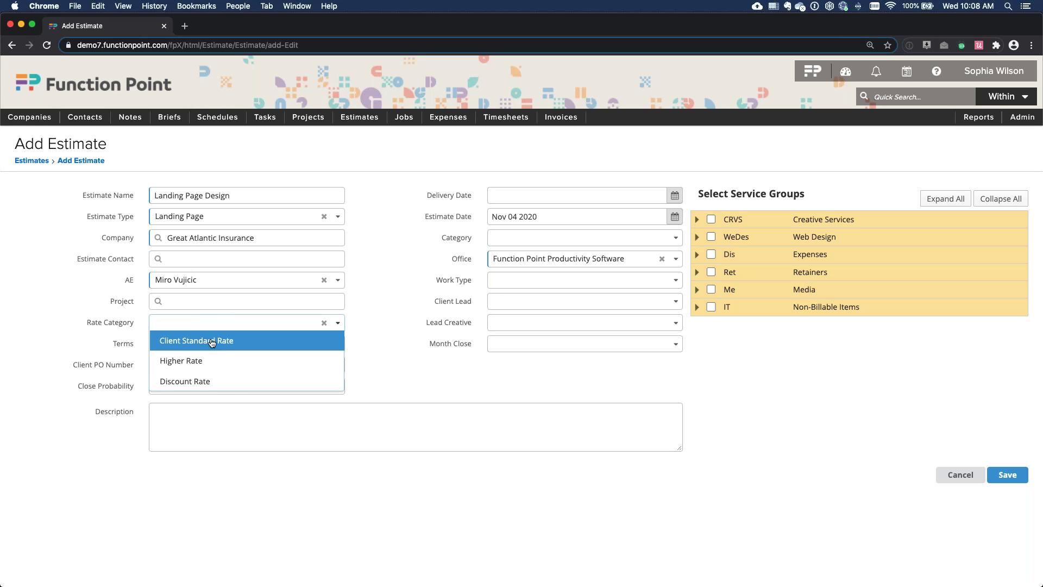
left_click(301, 334)
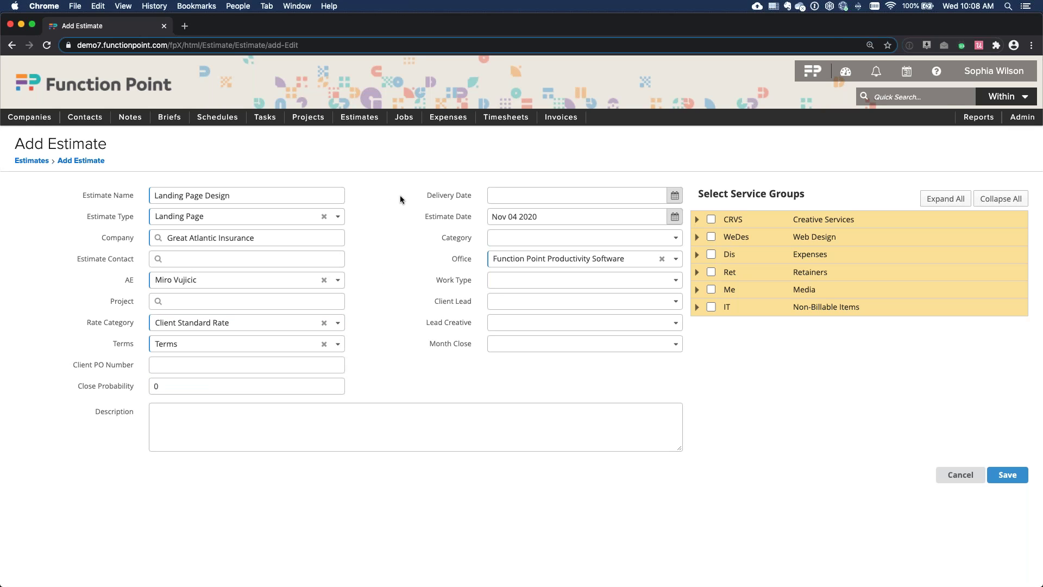
left_click(24, 121)
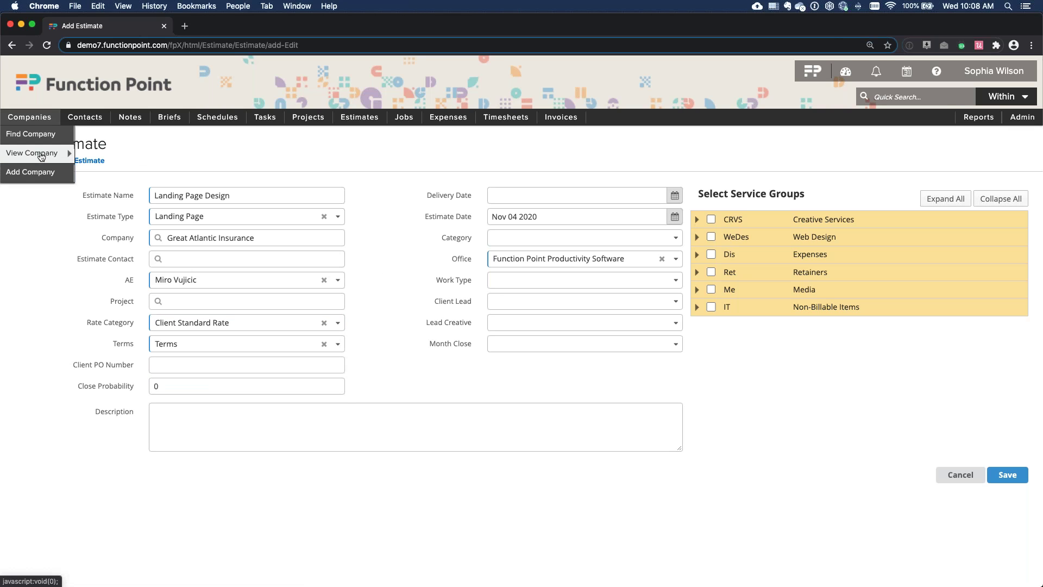
mouse_move(1032, 128)
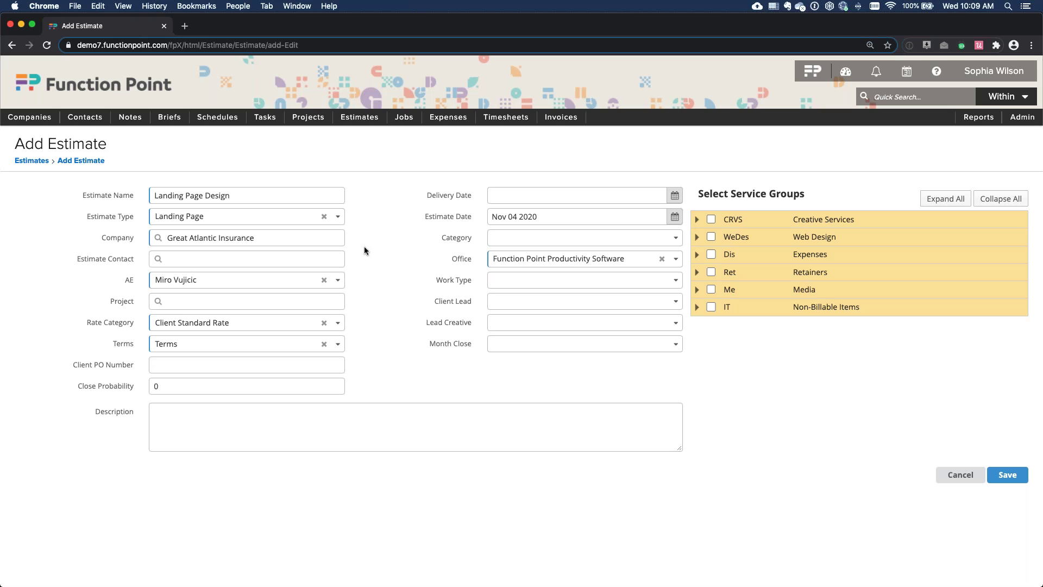
Enter the client's purchase order number on the estimate
triple_click(133, 363)
left_click(80, 363)
triple_click(79, 362)
left_click(215, 365)
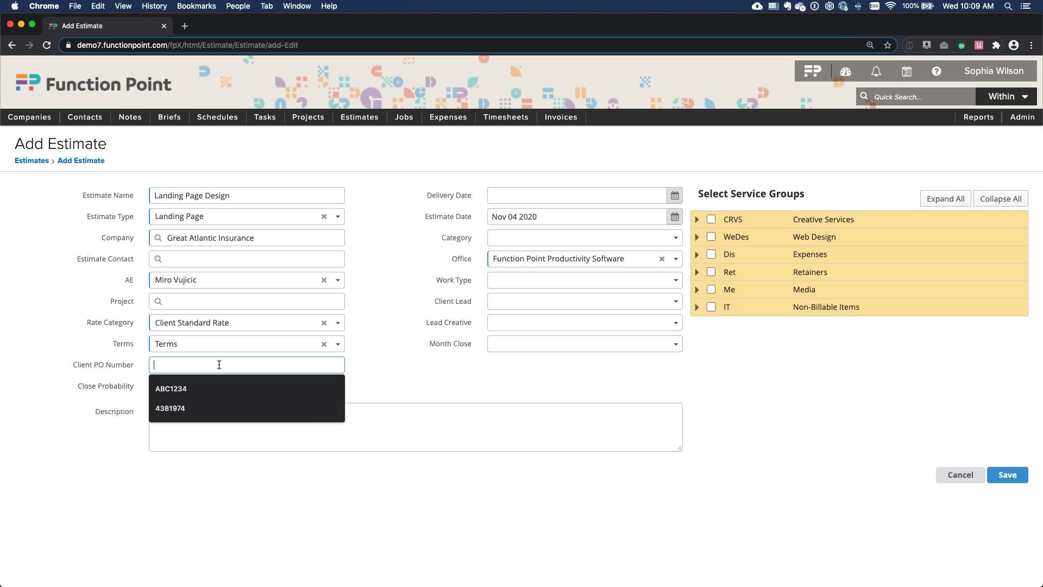
type("12345")
key("Left")
key("Left")
key("Left")
type("67")
left_click(427, 364)
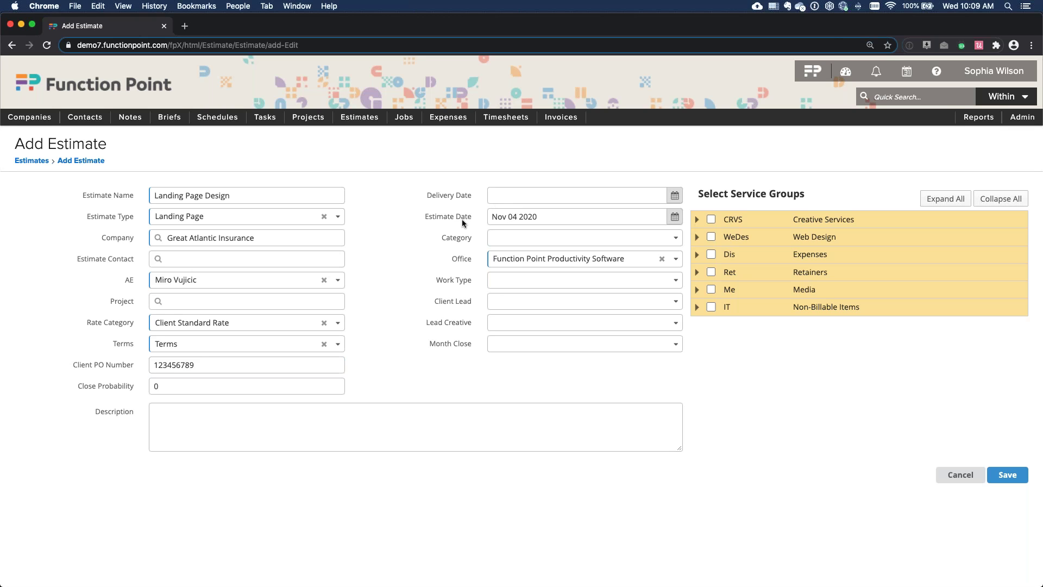
Set the estimate's delivery date to Dec 31 2020
left_click(674, 196)
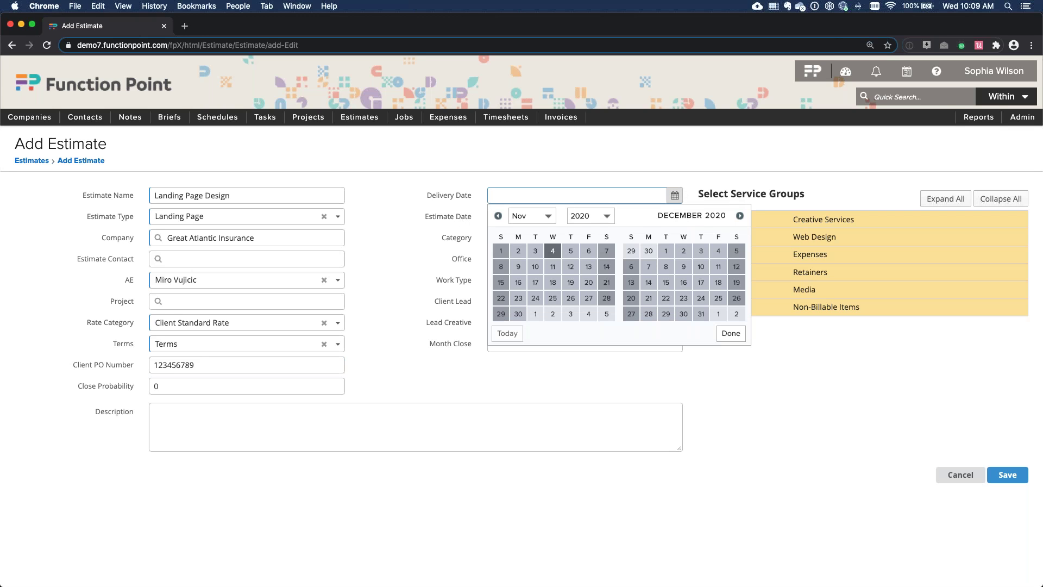
left_click(702, 315)
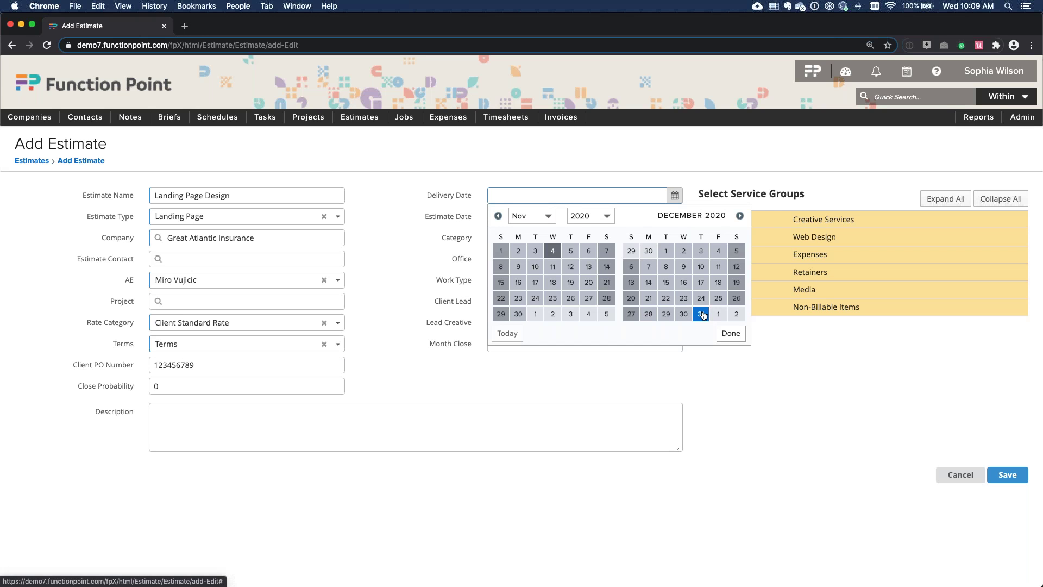
left_click(701, 315)
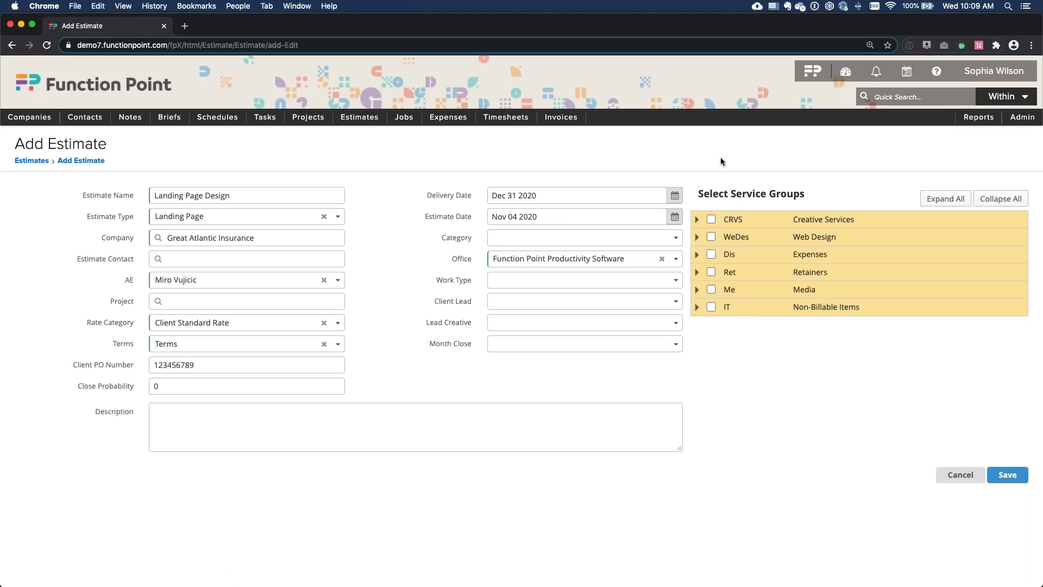
Review the Category, Work Type, Client Lead and Lead Creative fields of the estimate
left_click_drag(443, 236, 471, 348)
left_click(435, 239)
left_click_drag(438, 234, 474, 280)
left_click(435, 252)
left_click_drag(432, 233, 481, 241)
double_click(482, 260)
left_click_drag(419, 286, 458, 323)
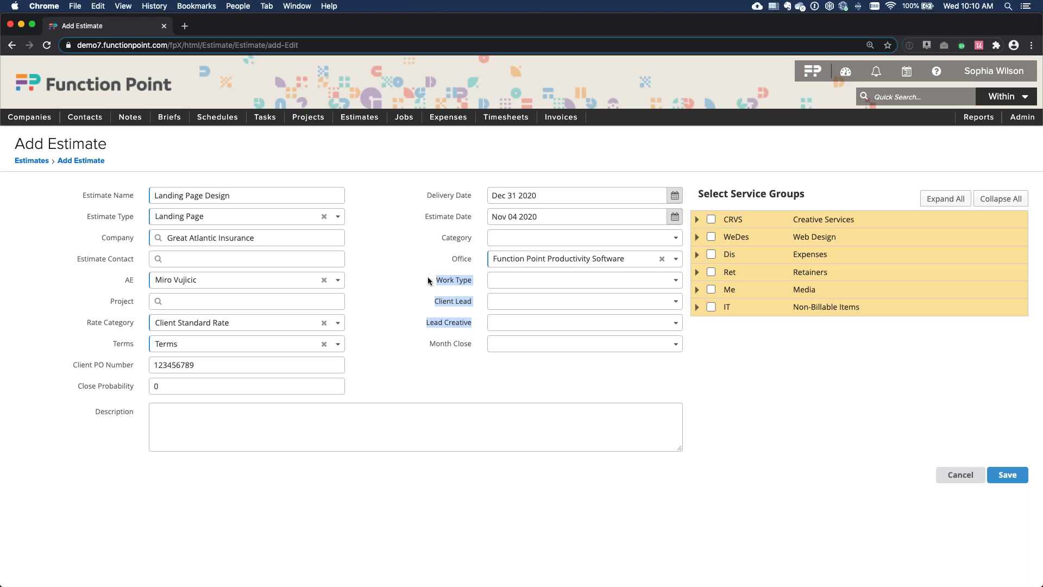
mouse_move(1019, 123)
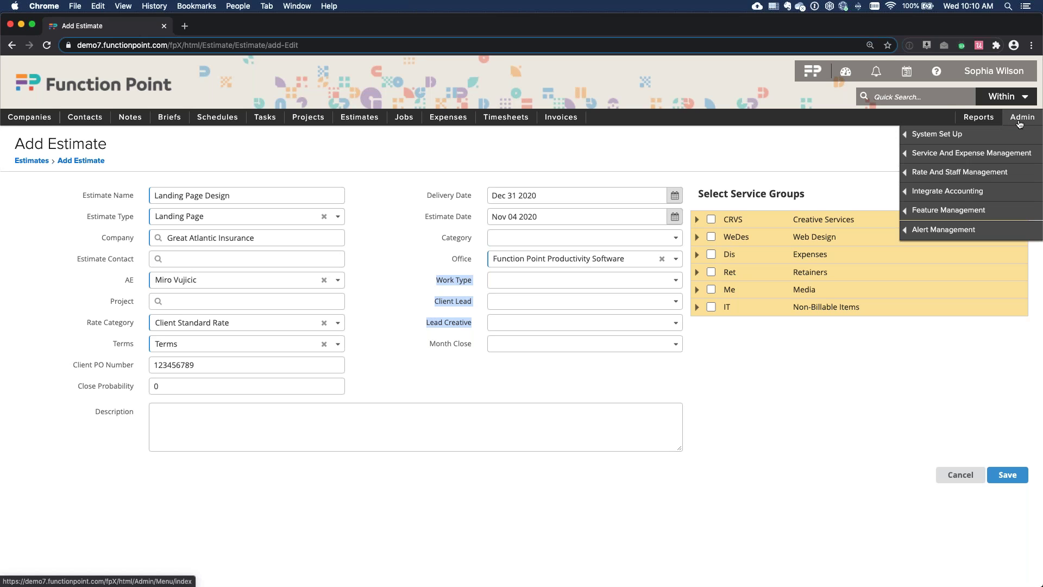
left_click(470, 280)
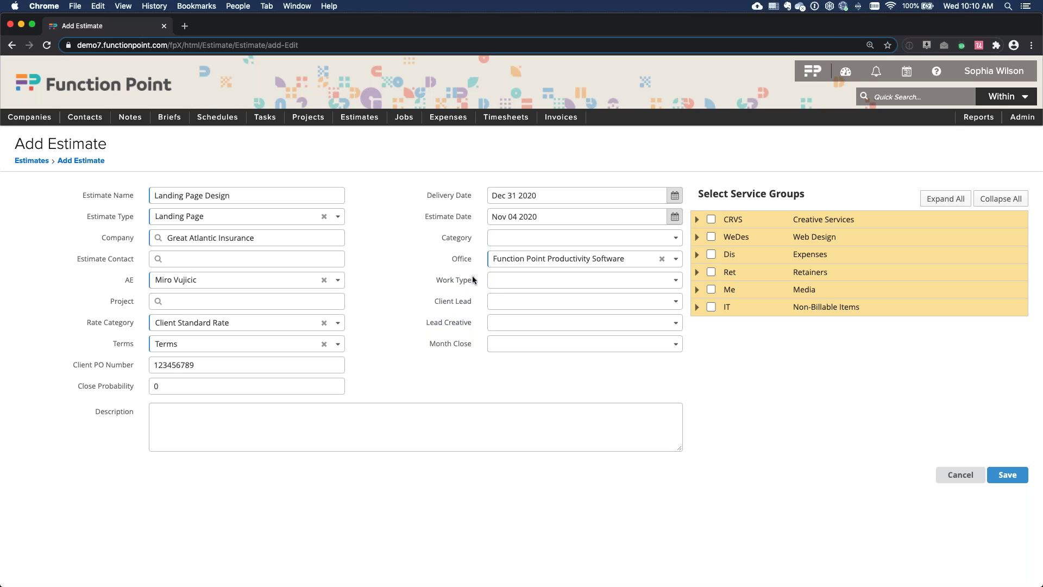
triple_click(147, 219)
left_click_drag(442, 238, 483, 237)
left_click(429, 279)
left_click_drag(466, 301, 475, 323)
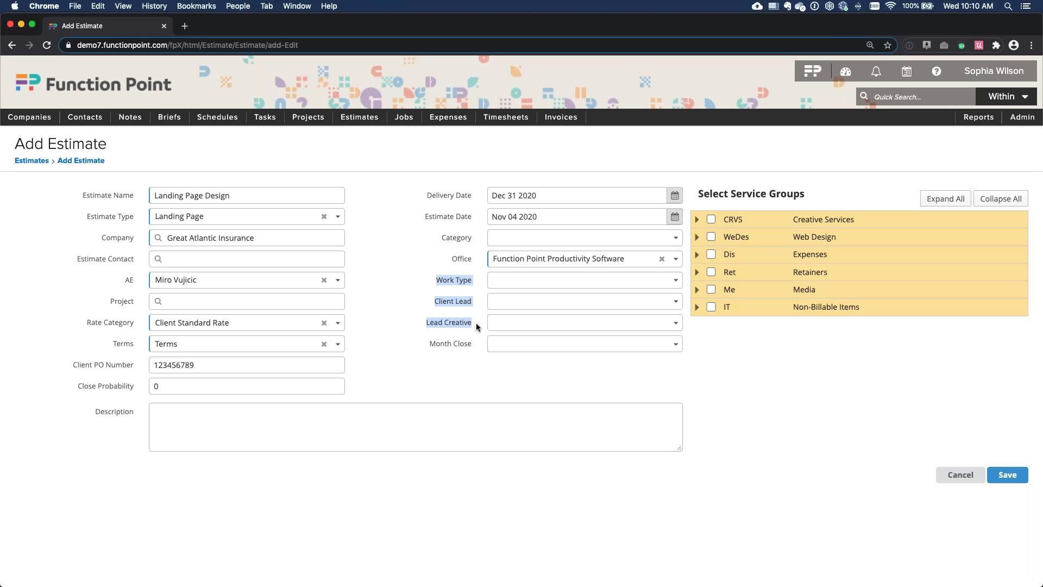
left_click(475, 323)
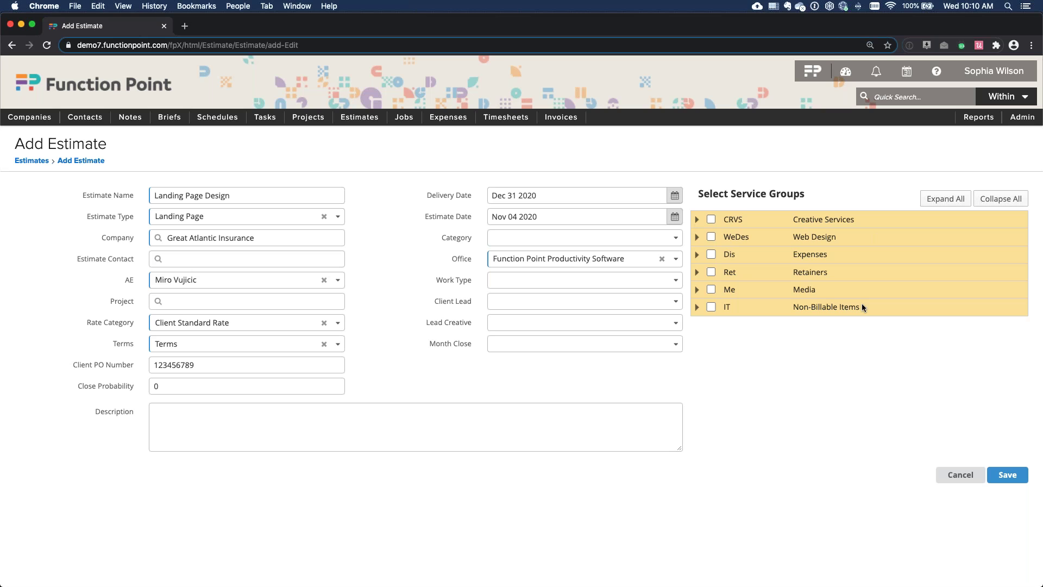
Examine the available service groups, including Creative Services, Web Design, Expenses and Retainers
left_click(696, 219)
left_click(696, 220)
left_click_drag(891, 216, 887, 216)
left_click(888, 216)
left_click(851, 219)
triple_click(844, 220)
triple_click(841, 236)
left_click_drag(793, 217, 877, 218)
triple_click(841, 235)
left_click_drag(793, 271, 828, 272)
left_click_drag(793, 254, 832, 254)
Inspect the external expense items inside the Expenses and Media service groups
left_click(696, 256)
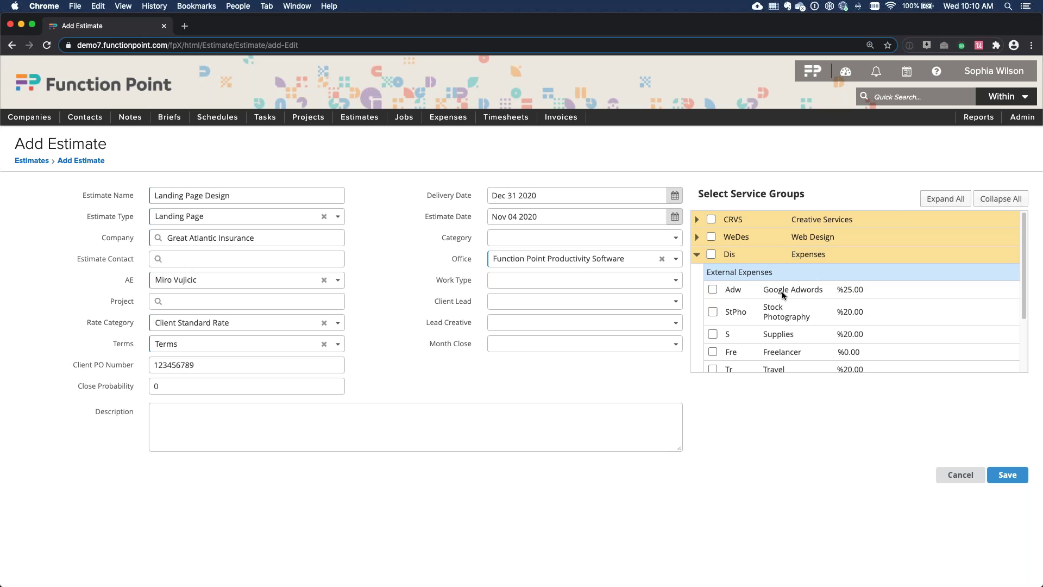
triple_click(801, 317)
left_click(697, 255)
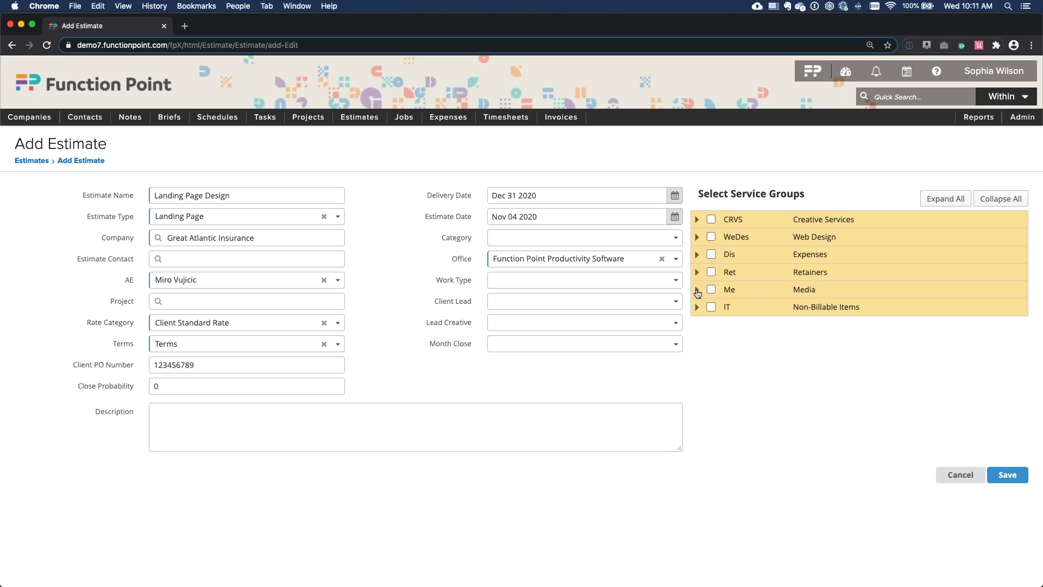
left_click(697, 289)
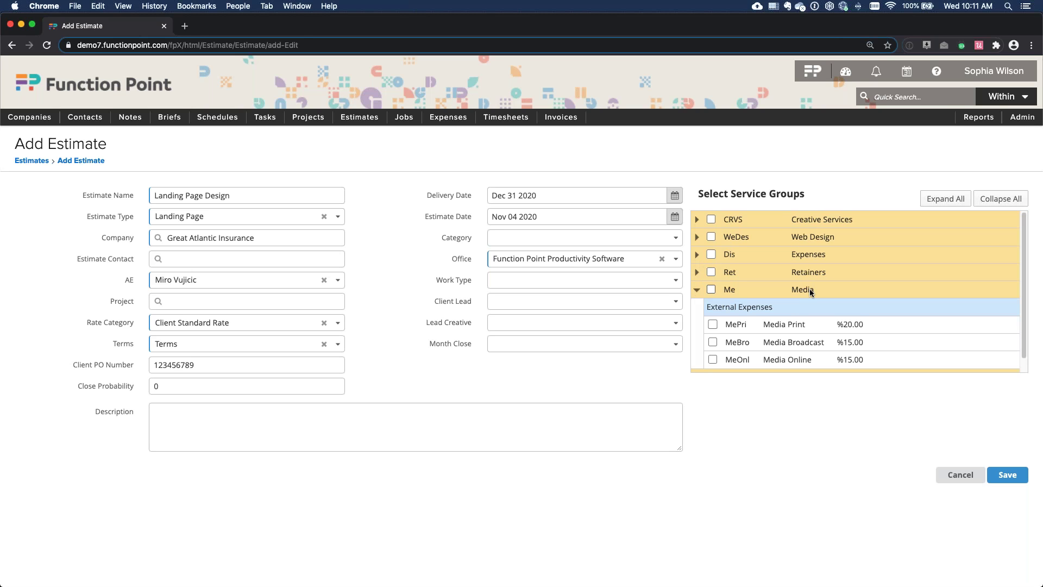
Review the Media group's print, broadcast and online expenses, and the internal services of the Creative Services group
triple_click(762, 324)
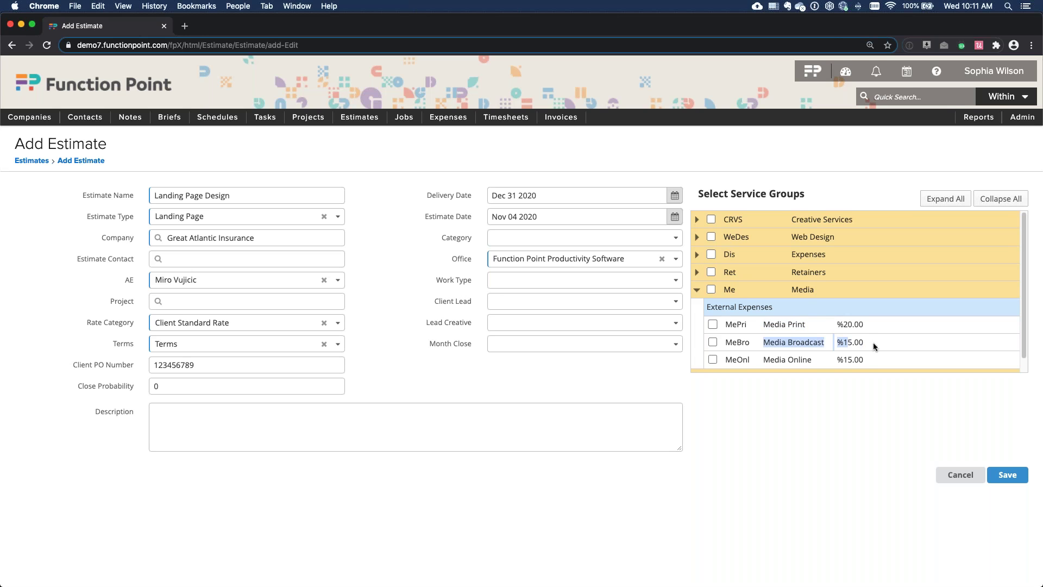
left_click_drag(762, 360, 866, 360)
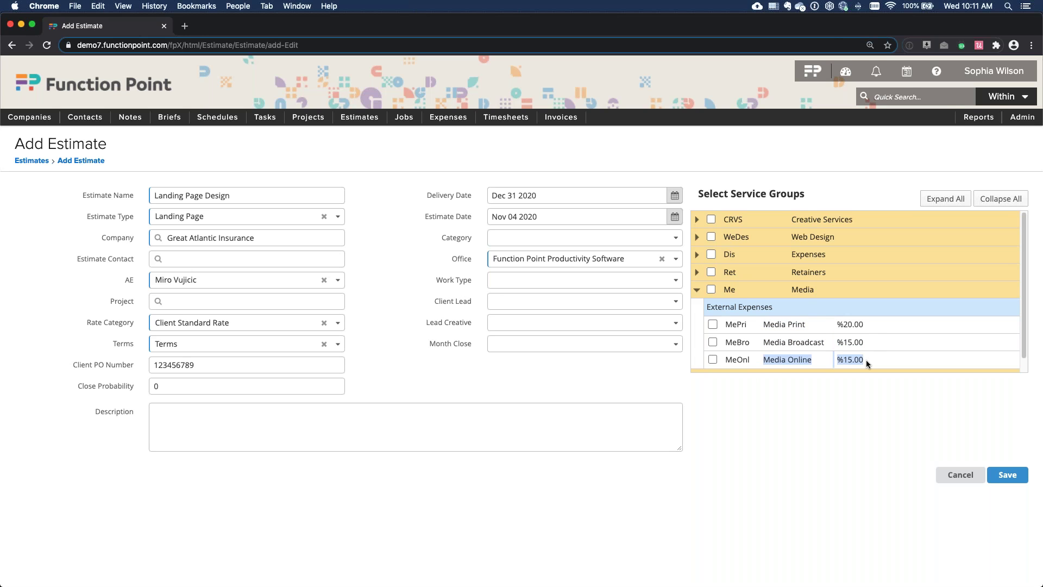
left_click(865, 360)
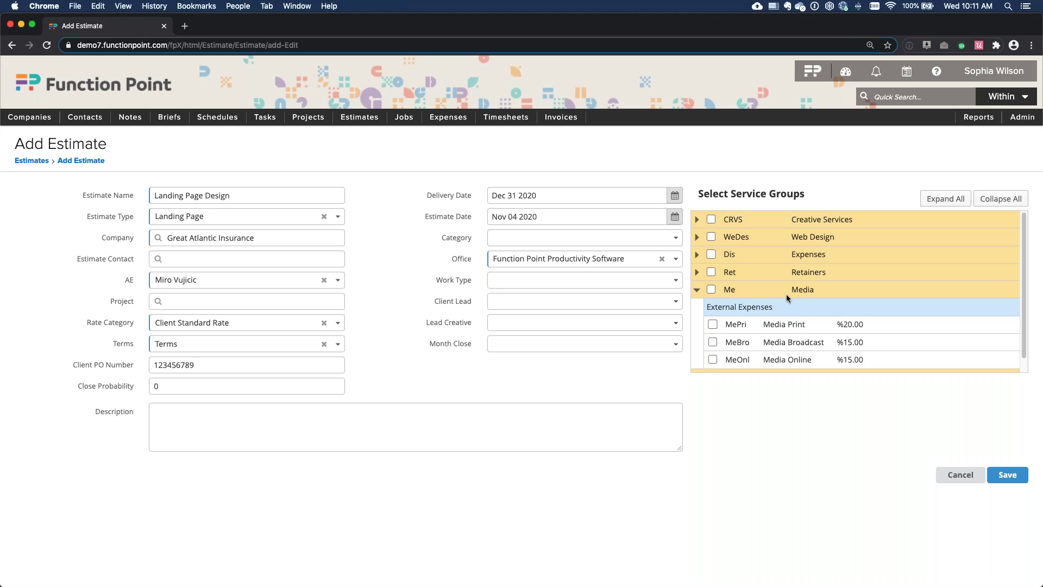
double_click(842, 250)
double_click(819, 292)
left_click(698, 291)
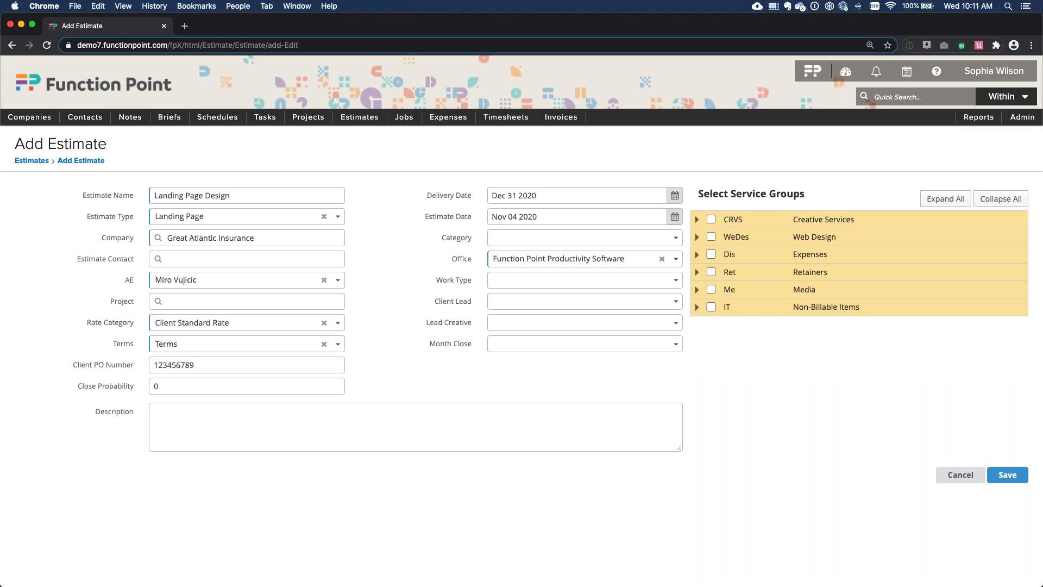
left_click(696, 219)
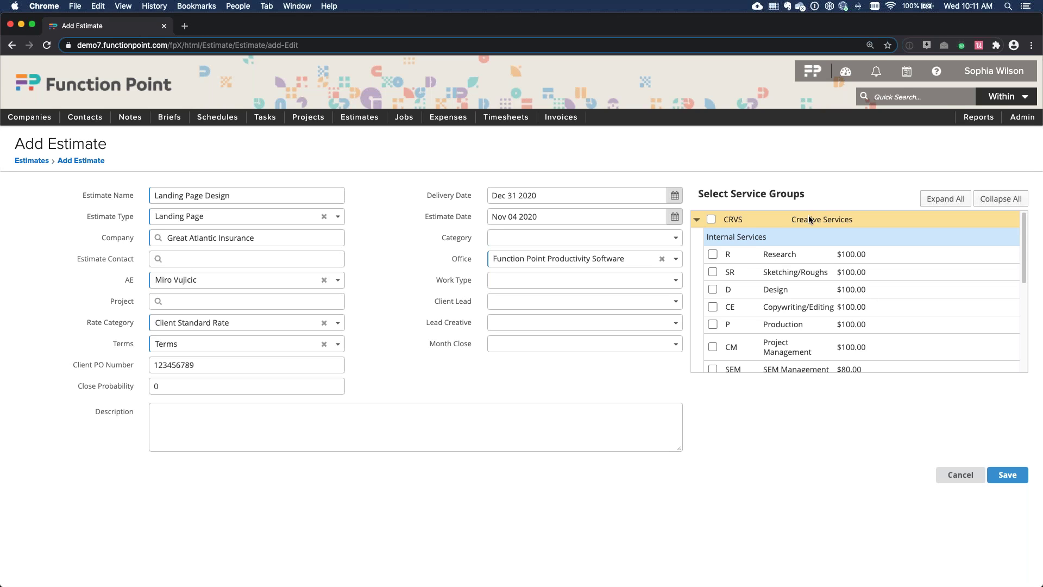
mouse_move(762, 254)
left_mouse_down()
mouse_move(793, 254)
mouse_move(807, 279)
mouse_move(800, 290)
left_mouse_up()
left_click(771, 248)
Switch the estimate's office to Function Point - Video Production and examine the internal expenses of its Equipment Rentals group
left_click(627, 260)
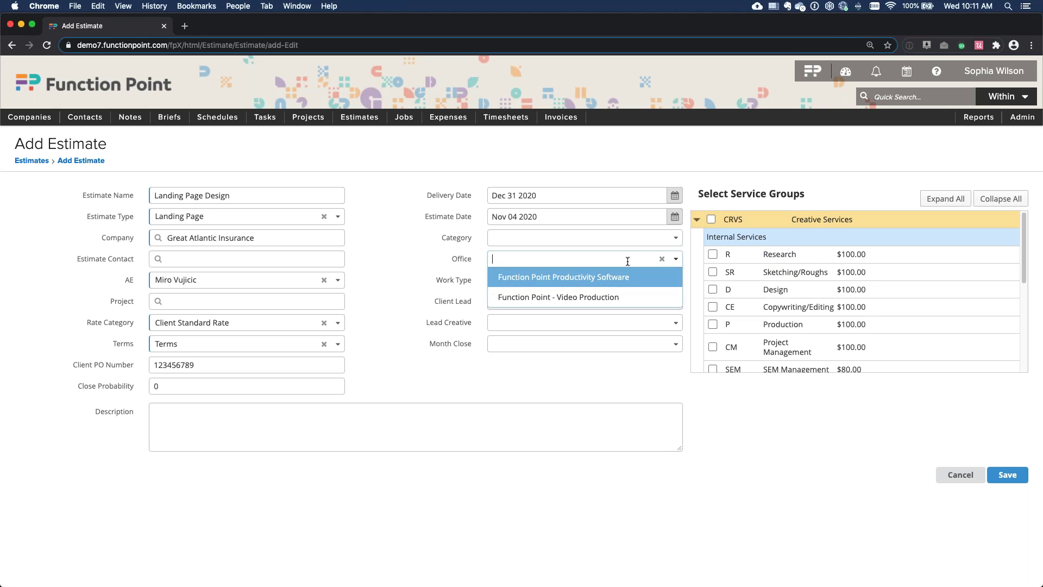
left_click(608, 297)
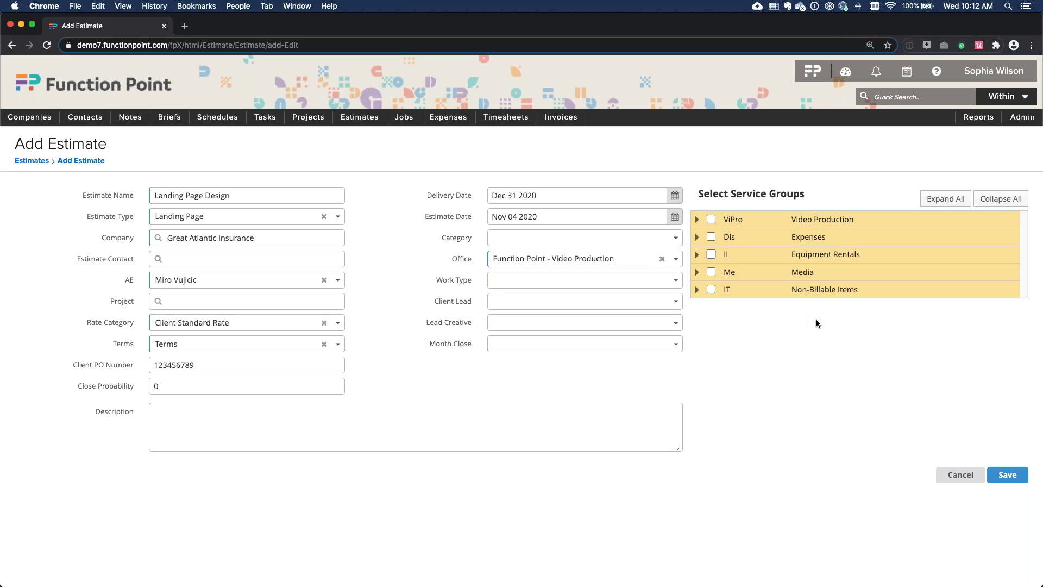
left_click(697, 255)
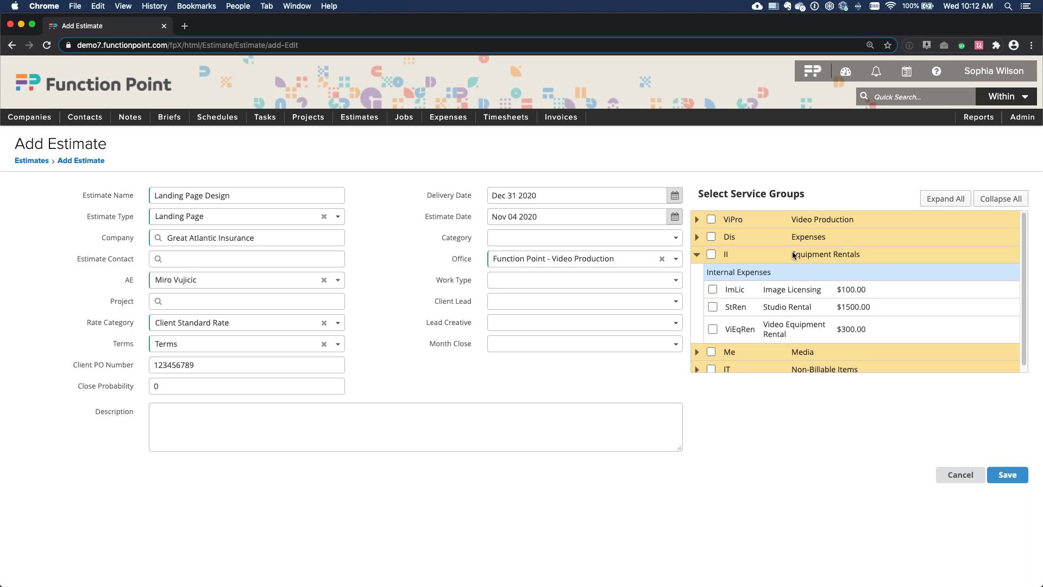
triple_click(885, 259)
left_click_drag(763, 307, 772, 327)
triple_click(773, 326)
left_click(772, 327)
Examine the internal services of the Video Production group, including Story & Art, Animation, Simulation, Production and Post-Production
left_click(694, 219)
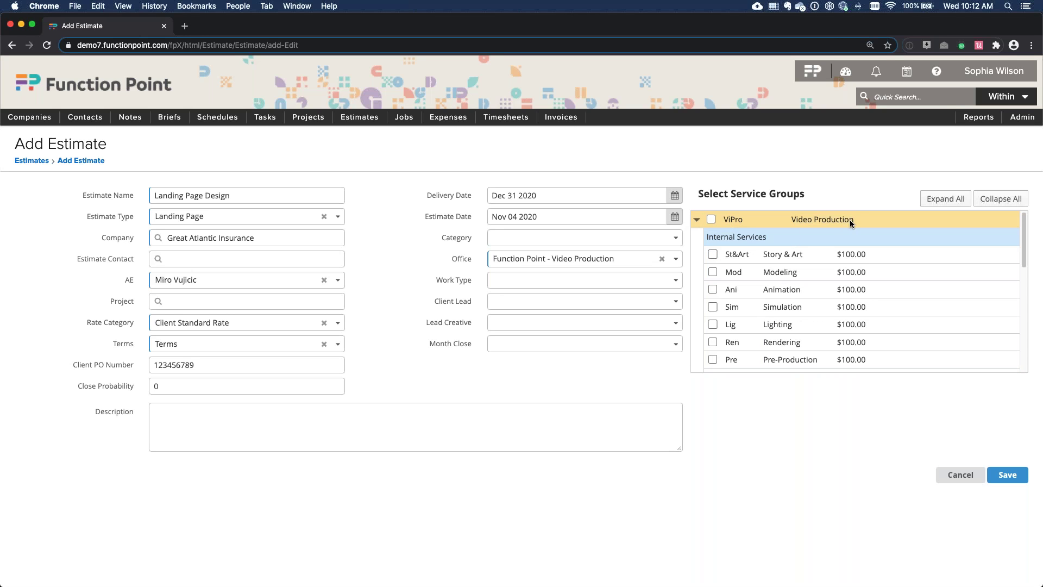
left_click_drag(764, 255, 815, 256)
left_click_drag(763, 289, 799, 288)
double_click(798, 307)
left_click(830, 307)
scroll(829, 308, "down", 2)
scroll(829, 308, "down", 2)
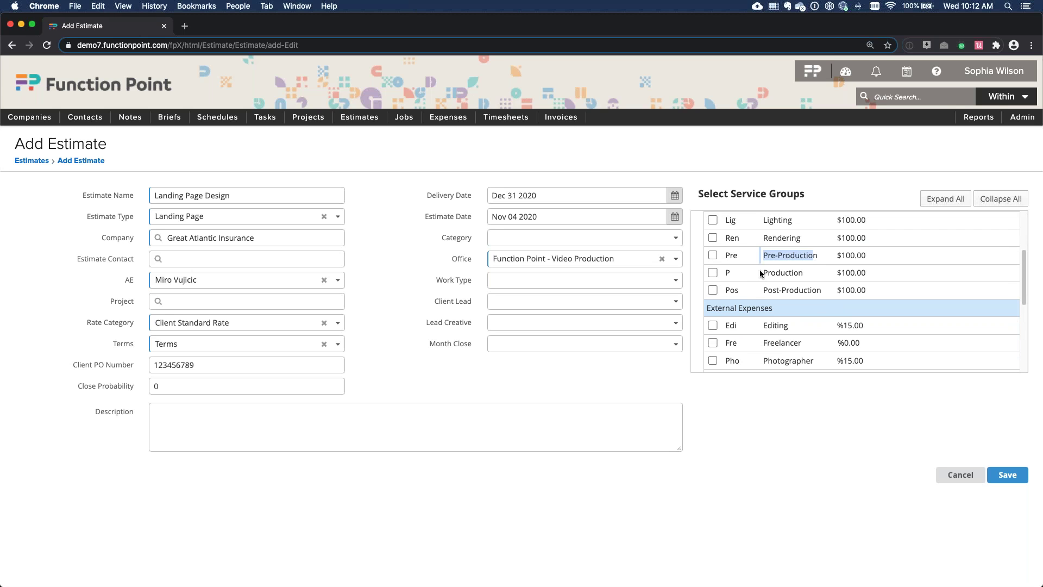
left_click_drag(762, 273, 807, 272)
left_click_drag(759, 296, 816, 291)
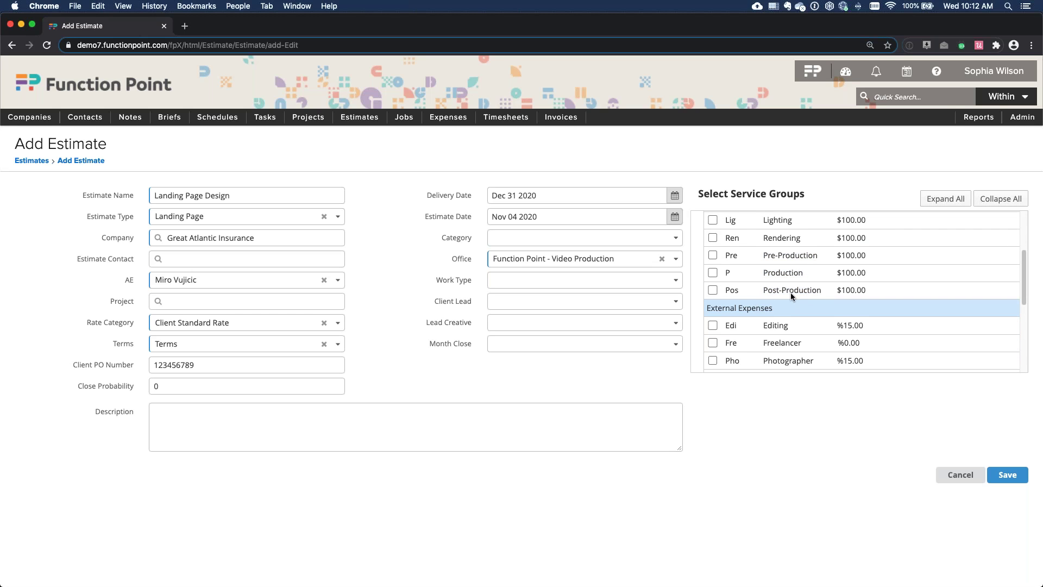
scroll(790, 292, "up", 2)
scroll(789, 291, "up", 2)
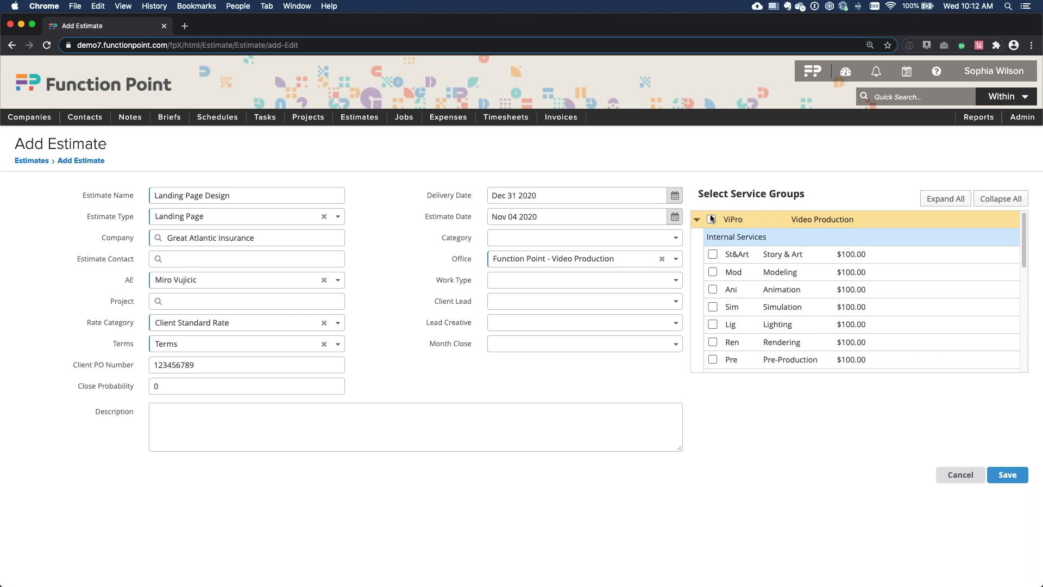
left_click(708, 223)
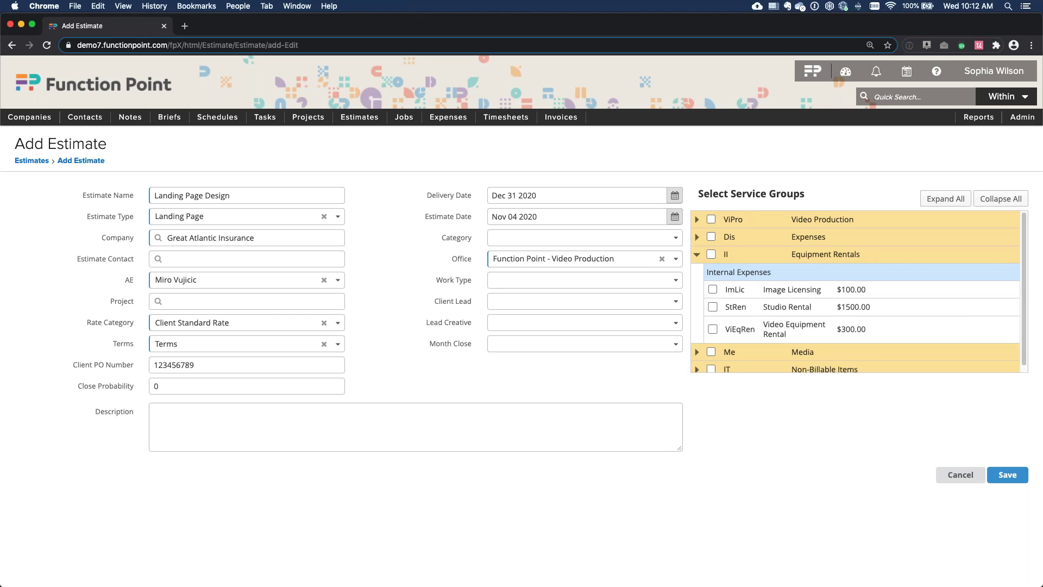
Collapse all service groups and expand only Video Production to review its service list again
left_click(1001, 199)
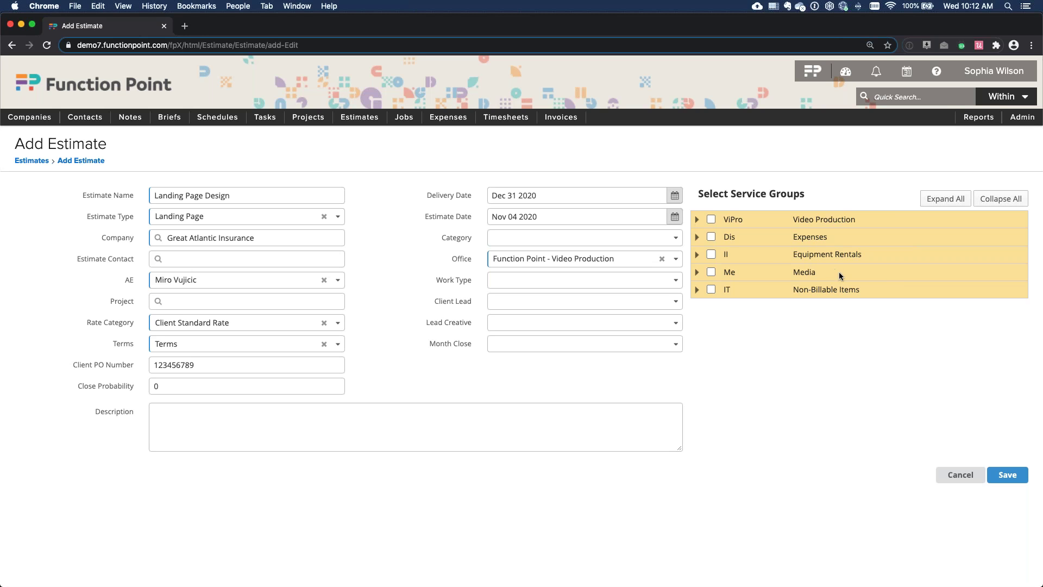
left_click(697, 219)
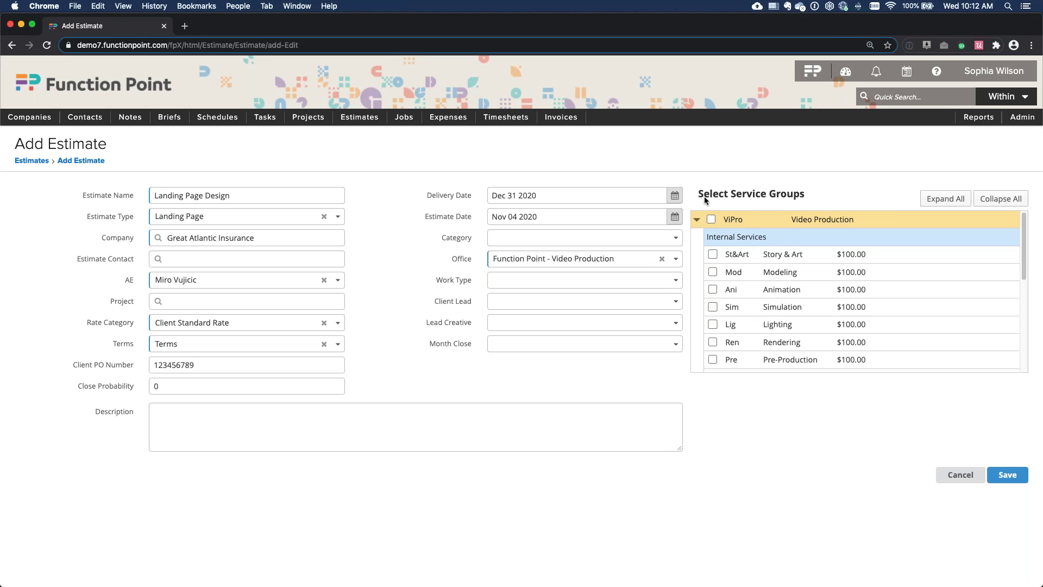
left_click_drag(703, 197, 830, 199)
left_click(828, 202)
left_click(801, 306)
Set the estimate's office to Function Point Productivity Software
left_click(576, 261)
left_click(576, 275)
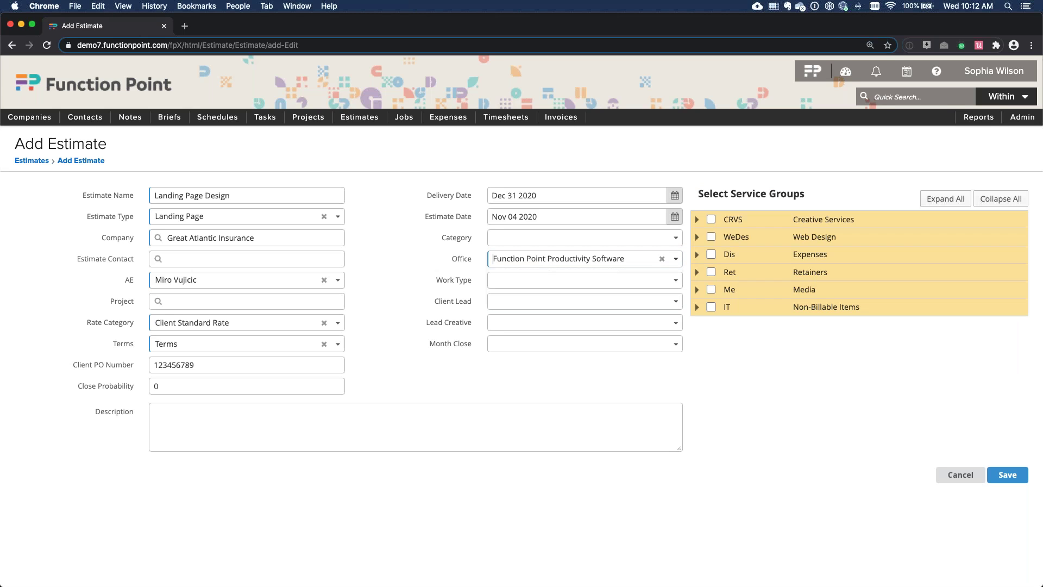
Select Research, Sketching/Roughs, Design, Copywriting/Editing, Project Management and SEO in the Creative Services group
left_click(697, 219)
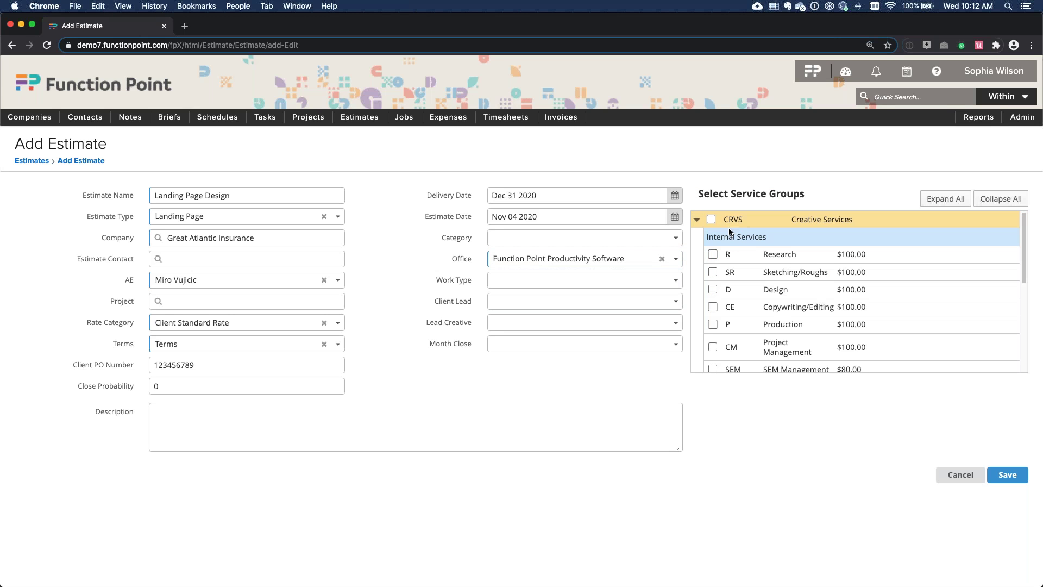
left_click(711, 256)
left_click(712, 272)
left_click(712, 289)
left_click(713, 307)
scroll(719, 312, "down", 3)
left_click(713, 279)
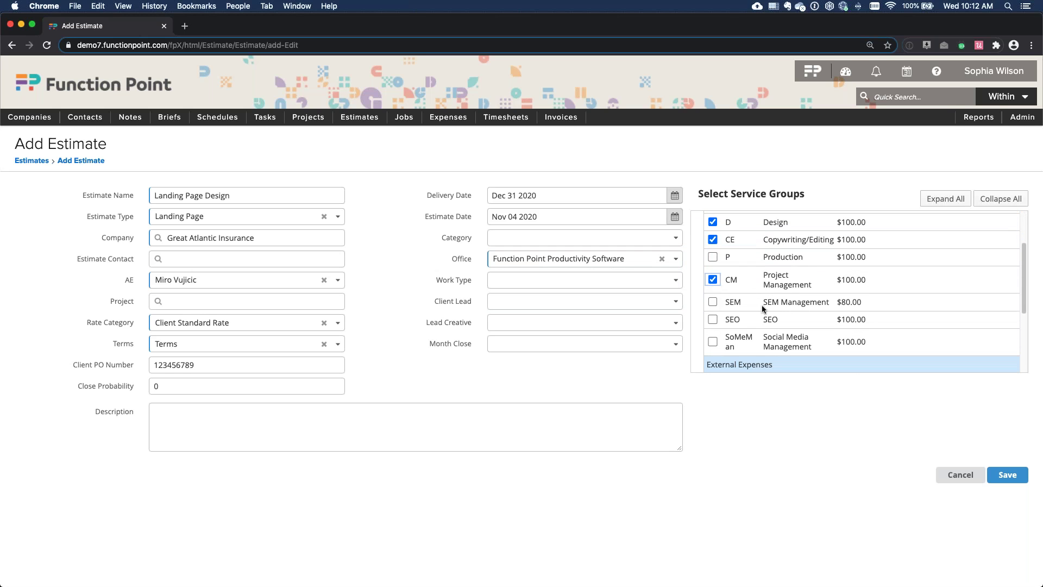
scroll(756, 307, "down", 4)
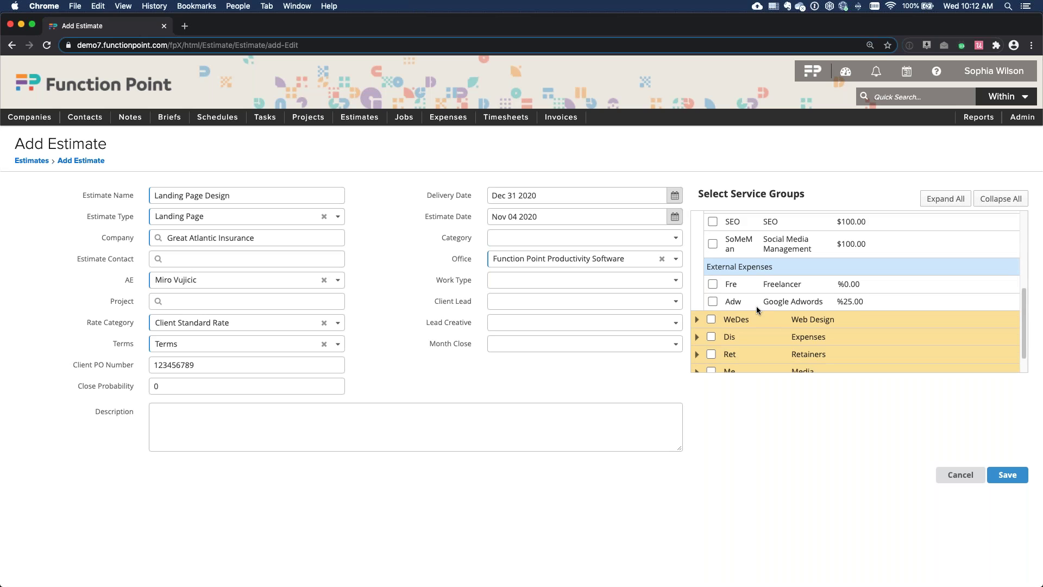
scroll(756, 305, "up", 2)
left_click(712, 255)
scroll(722, 277, "down", 2)
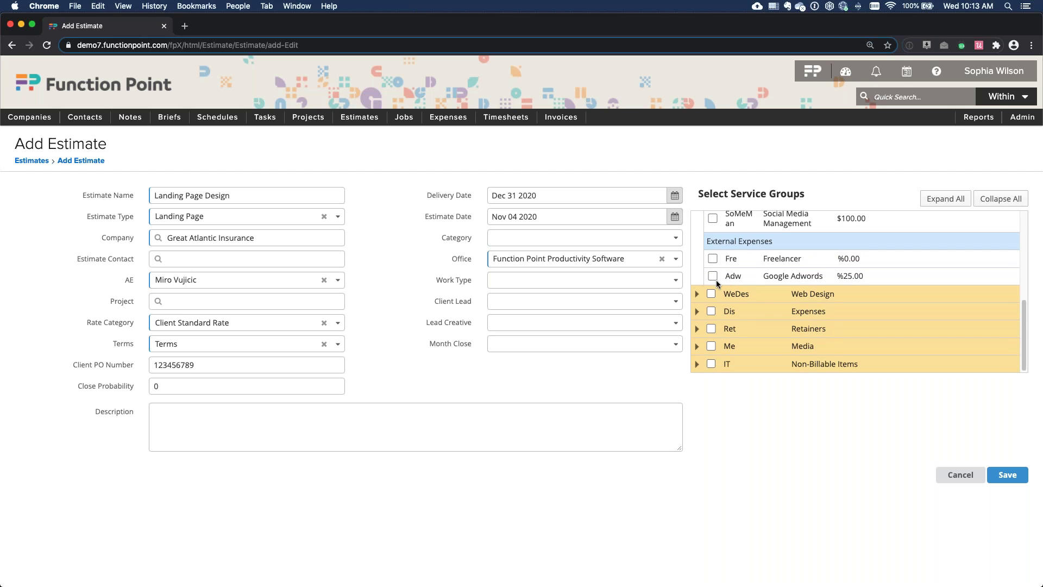
Select Google Adwords and Stock Photography in the Expenses group and save the new estimate
left_click(699, 316)
scroll(761, 294, "down", 2)
scroll(761, 294, "down", 3)
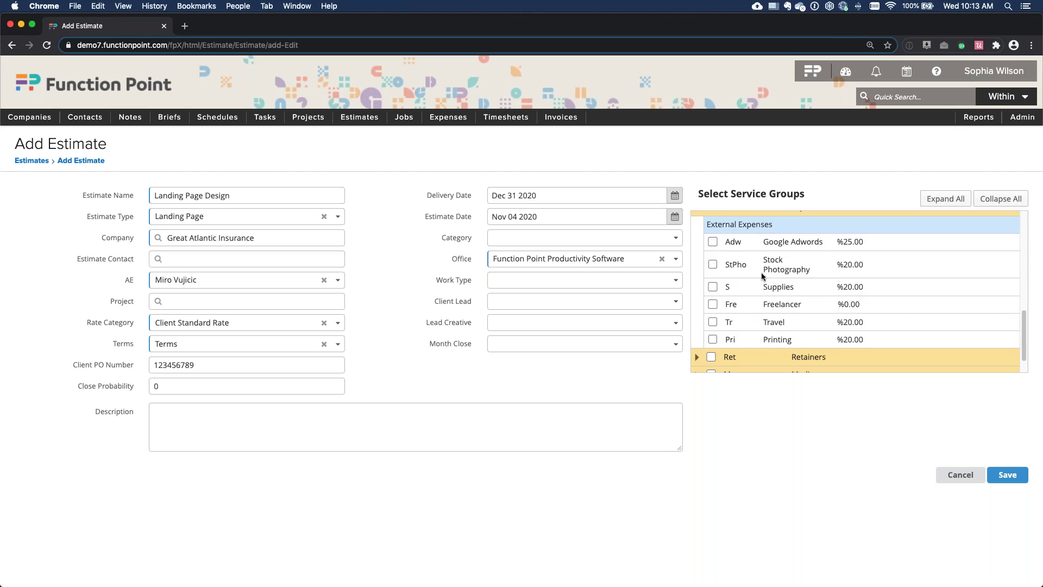
left_click(713, 242)
left_click(713, 265)
left_click(1006, 474)
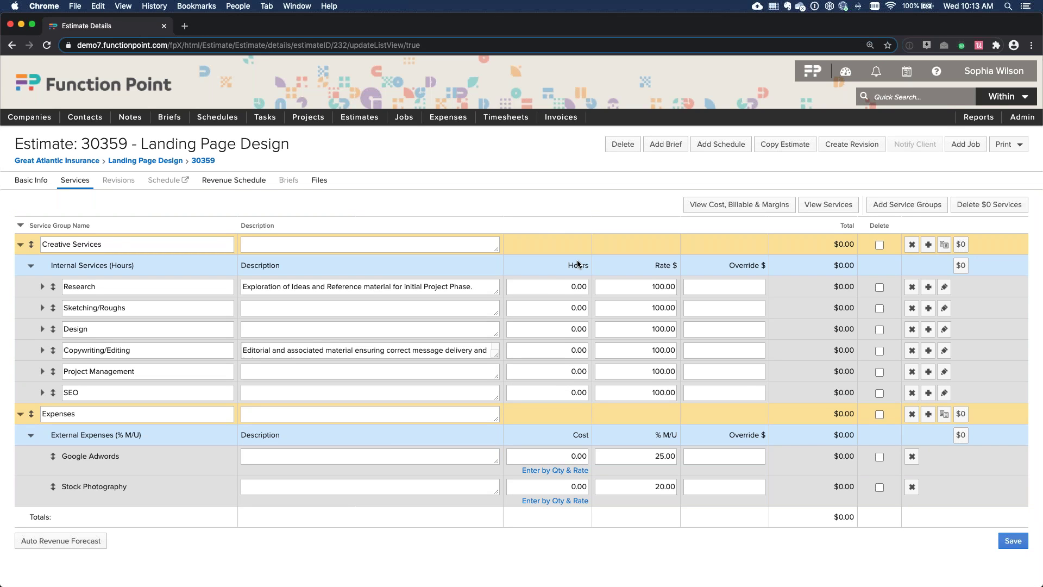
Set the hours to 10 for Research, 15 for Sketching/Roughs and 20 for Design
left_click(556, 287)
left_click(556, 287)
type("1")
left_click(549, 305)
type("15")
left_click(568, 326)
type("2")
Set the hours to 5 for Copywriting/Editing, 8 for Project Management and 10 for SEO
left_click(560, 353)
type("5")
left_click(555, 371)
type("8")
left_click(559, 392)
type("10")
left_click(583, 416)
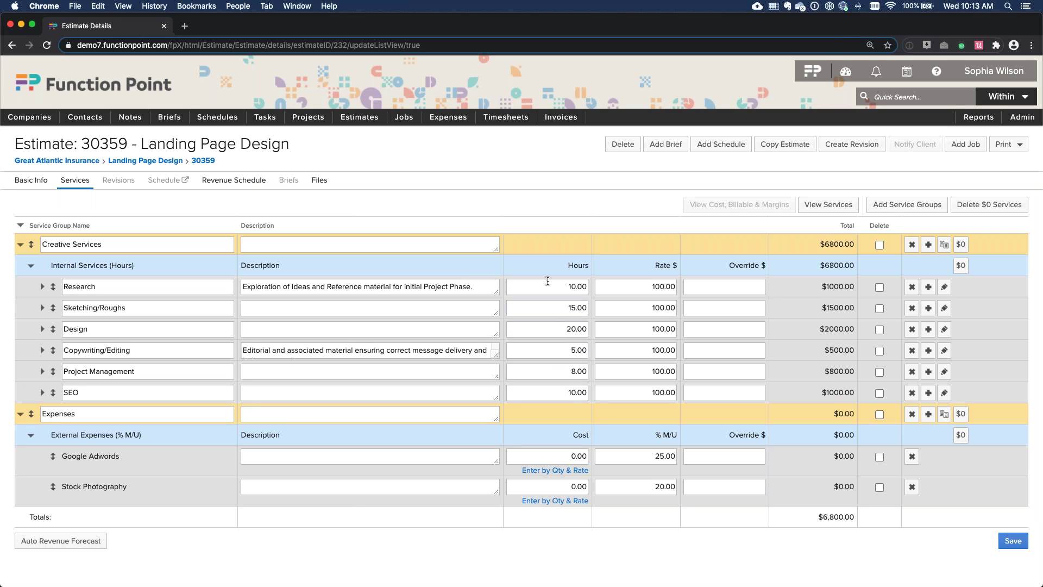
Review the hours and rates of the Research, Sketching/Roughs and Design services, and the Design total
left_click(579, 285)
left_click(557, 309)
left_click(580, 326)
left_click_drag(818, 328, 858, 330)
left_click(640, 288)
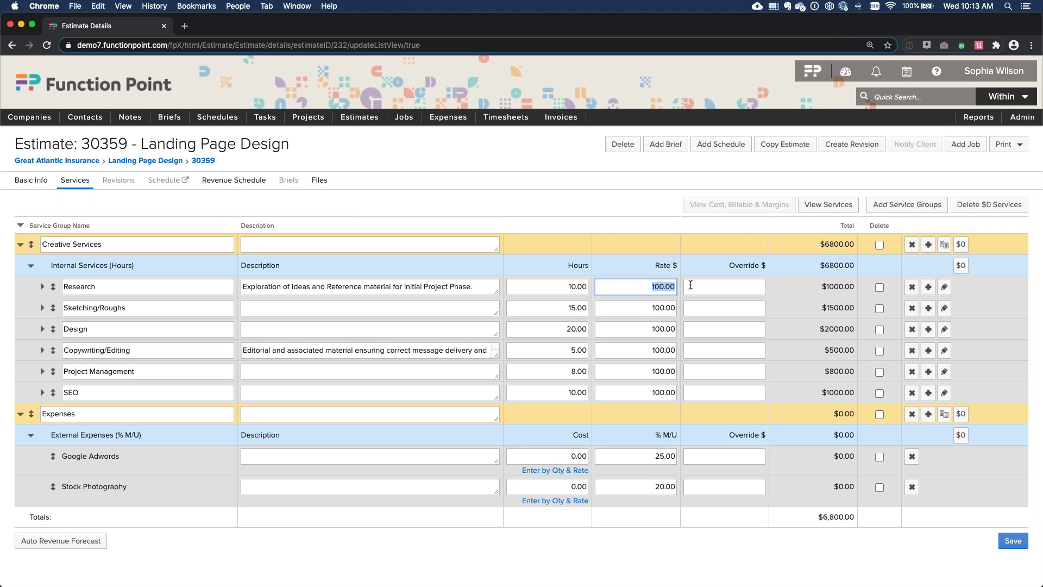
left_click(640, 308)
left_click(647, 330)
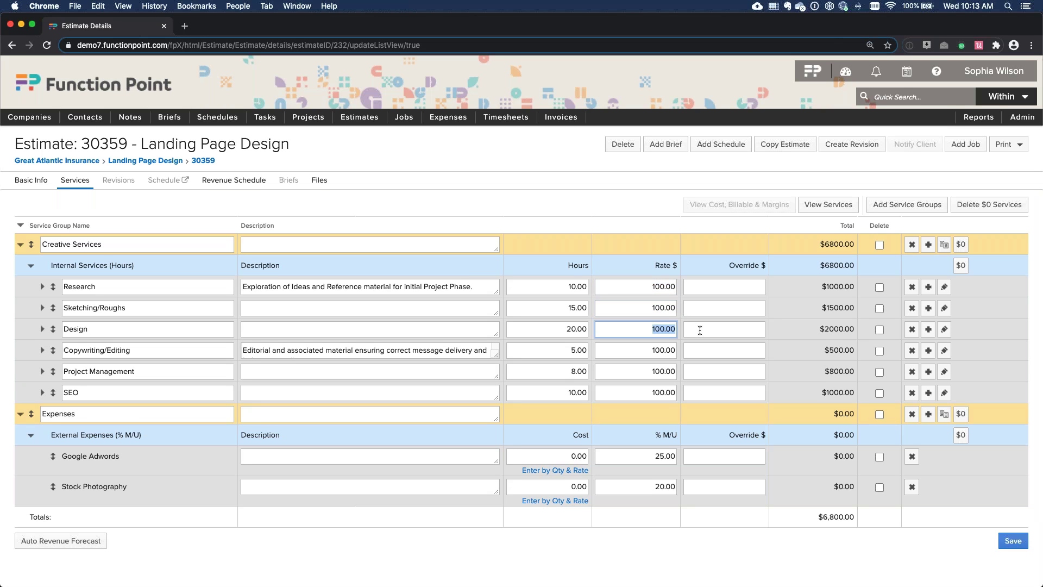
left_click(657, 286)
left_click(657, 268)
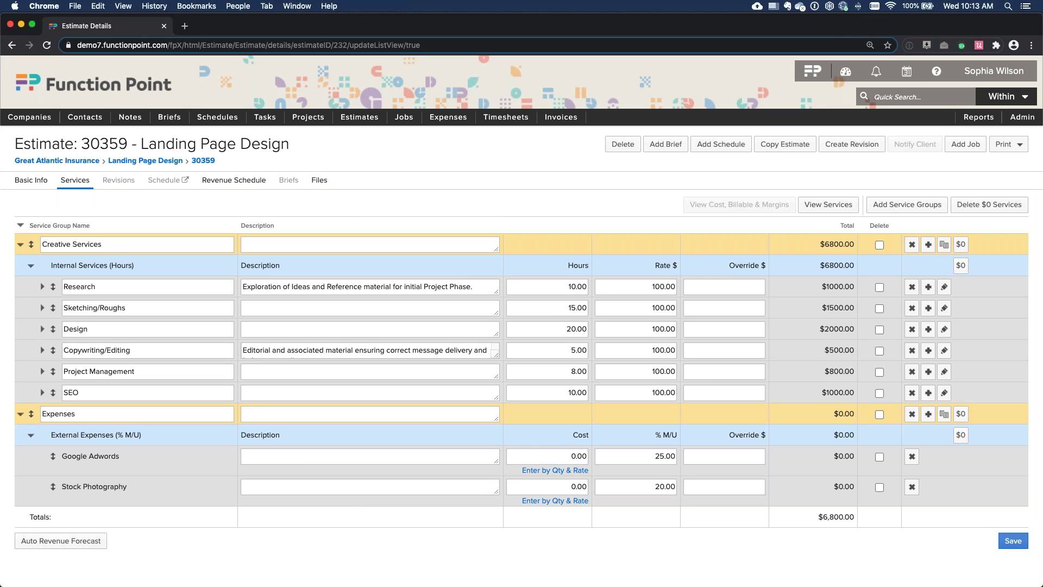
Set the Design service's rate to 150 and check its row's total and override field
left_click(647, 330)
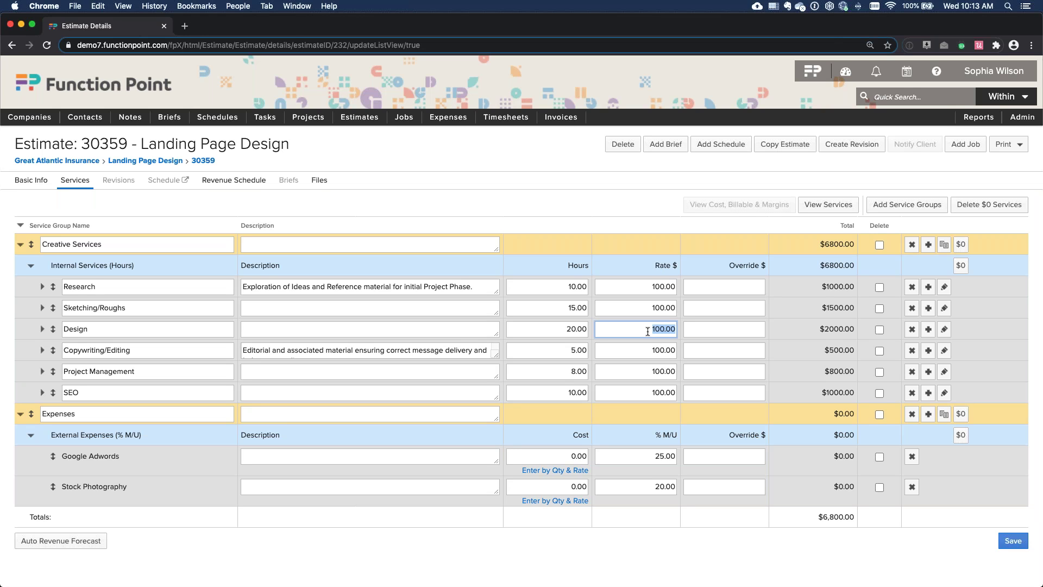
type("150")
key("Tab")
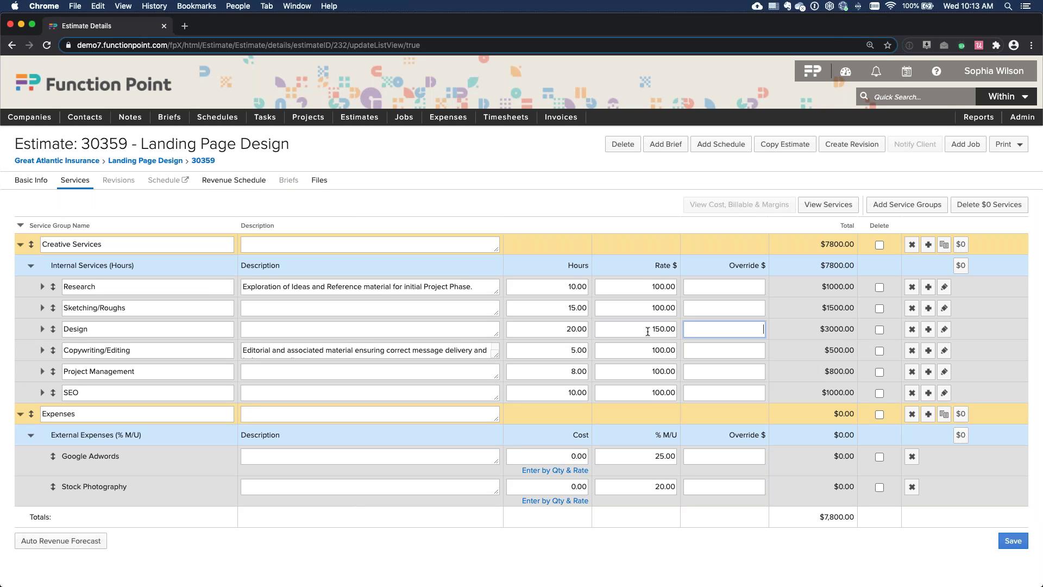
key("shift+Tab")
left_click(577, 328)
left_click_drag(806, 337, 876, 330)
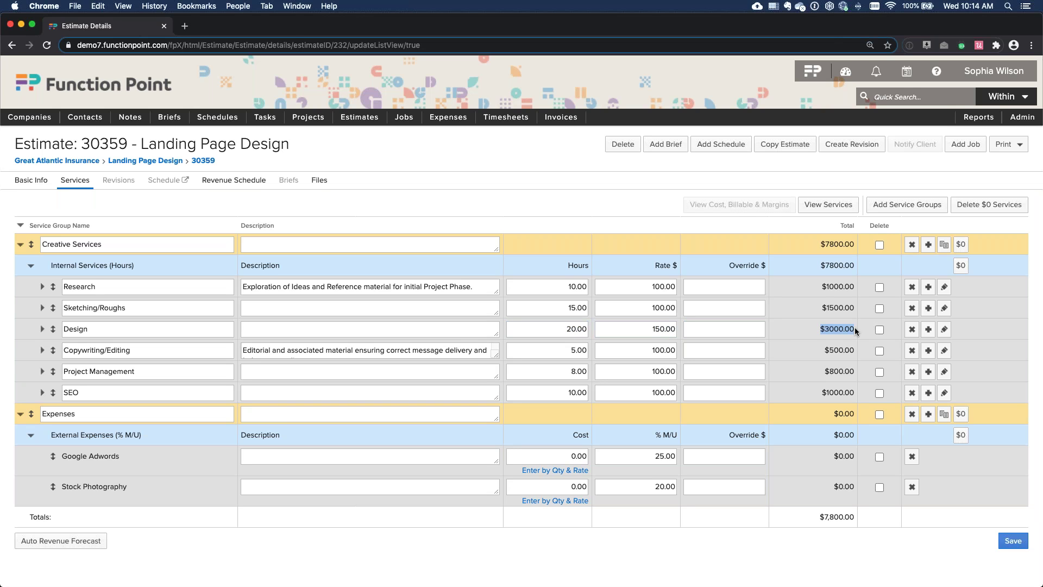
left_click(734, 329)
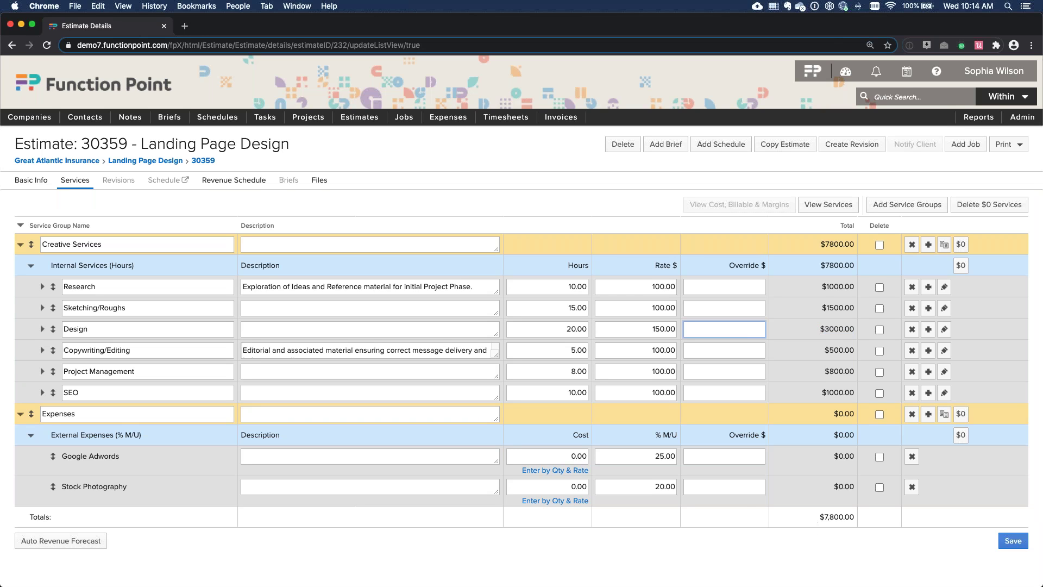
left_click(572, 425)
Describe the Design service as "Design includes 2 rounds of revisions." and save the estimate's services
left_click(362, 329)
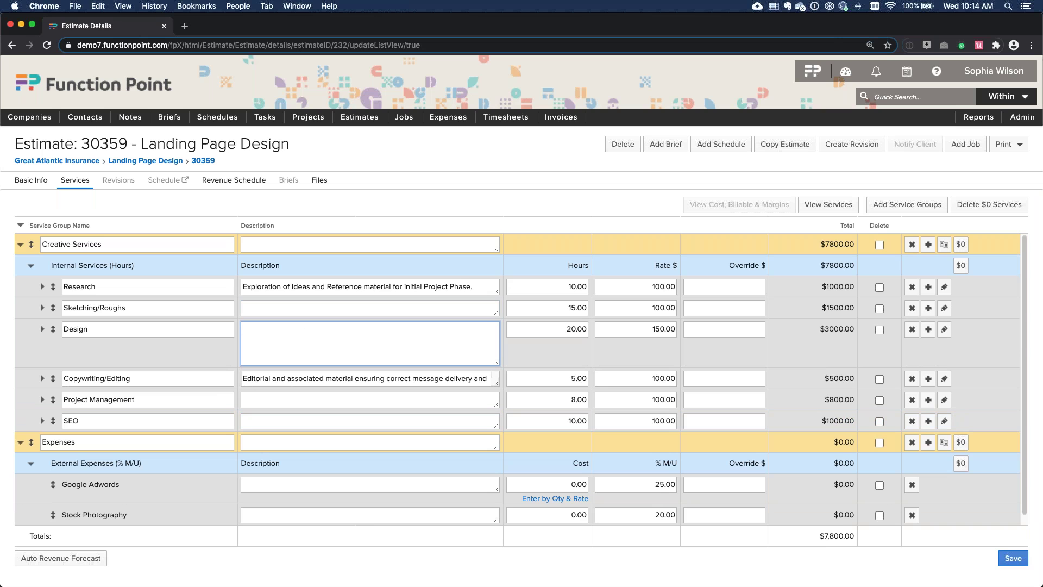
type("Design includes 2 rounds ore")
key("BackSpace")
key("BackSpace")
type("f revisions.")
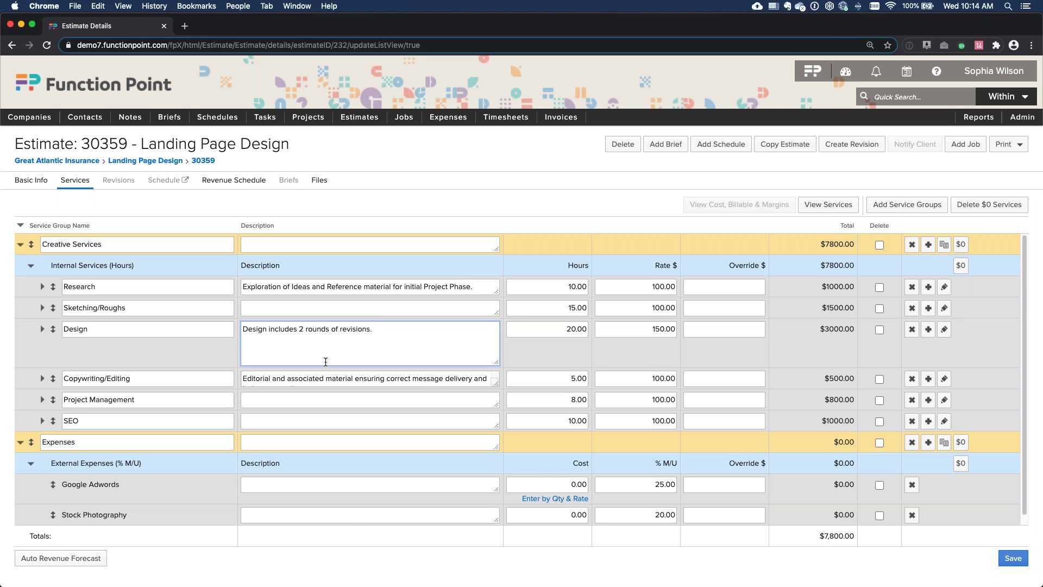
left_click(583, 260)
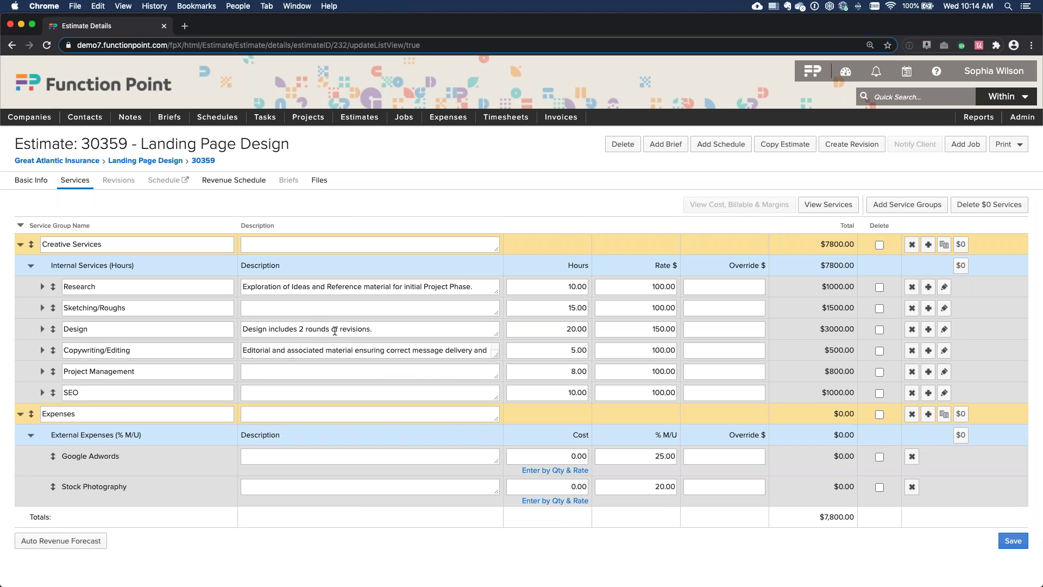
left_click_drag(246, 329, 417, 329)
left_click(588, 246)
left_click(1013, 540)
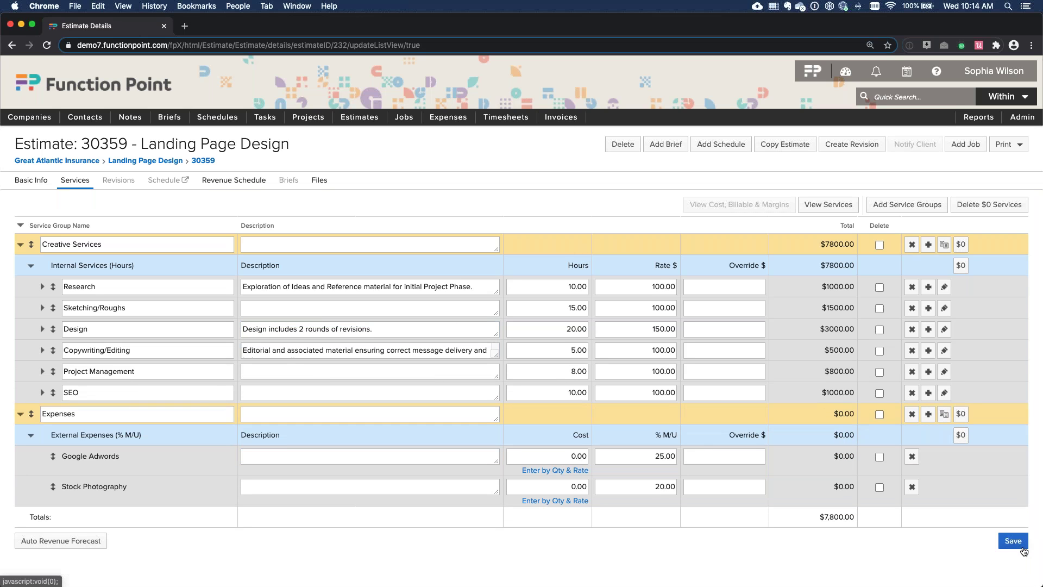
Describe the Creative Services group as "Descriptions directly on the service group." and save the estimate's services
left_click(391, 251)
type("D")
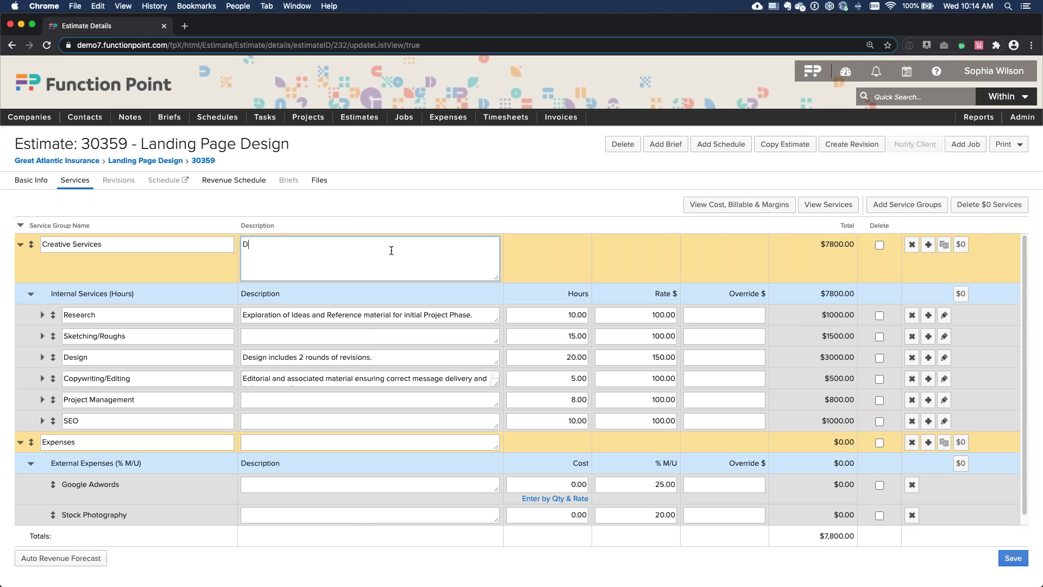
type("escriptions directly on the service group.")
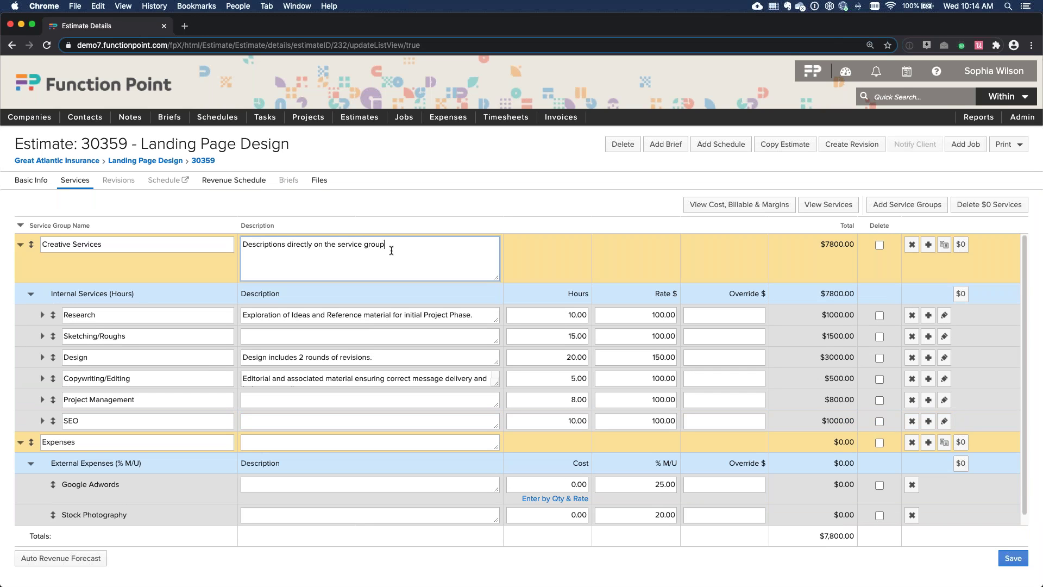
left_click(961, 525)
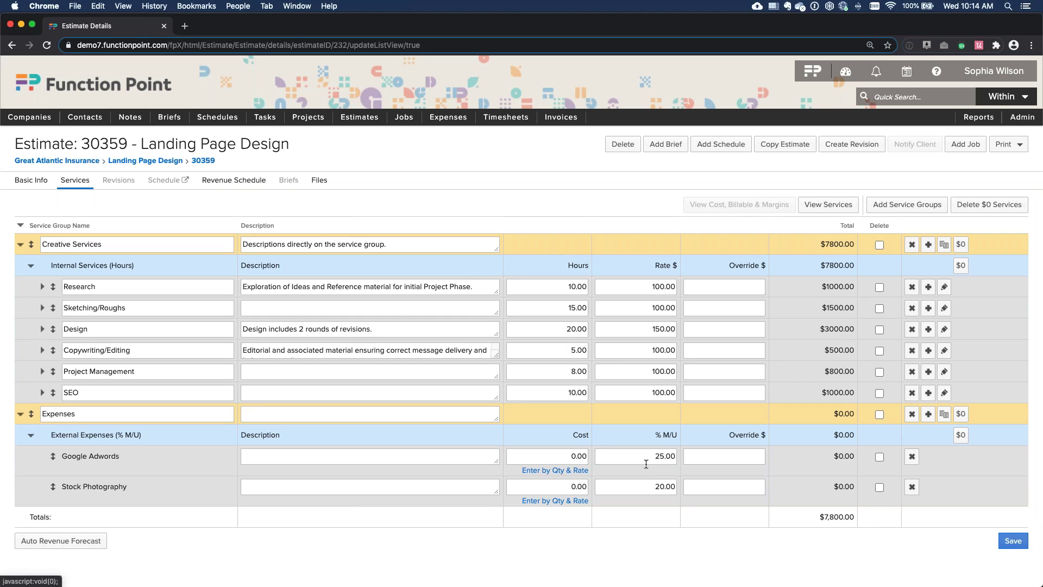
Check the markup percentages of both external expenses and set the Google Adwords cost to 1000
left_click(673, 456)
left_click(653, 431)
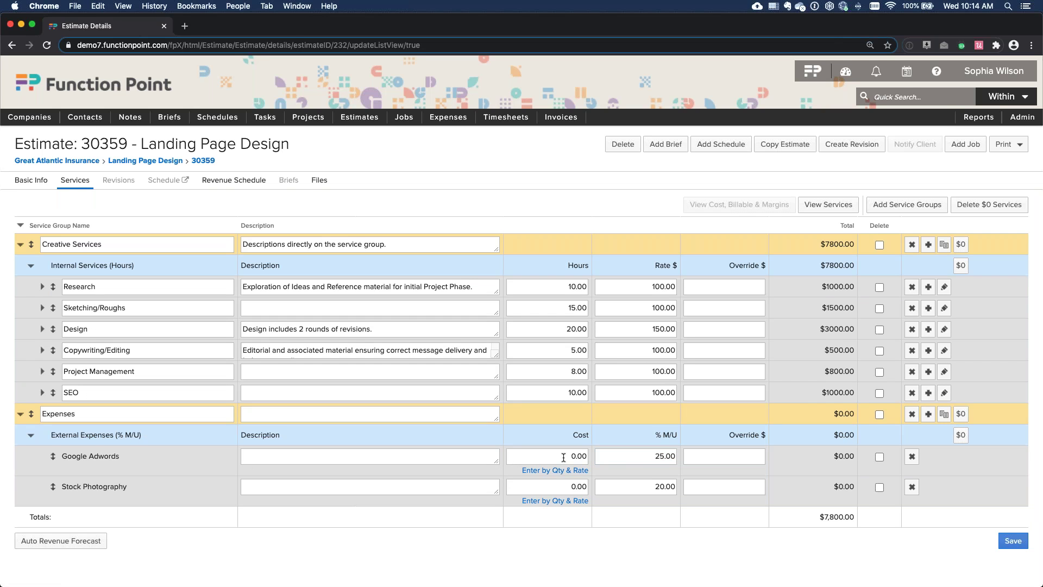
left_click_drag(642, 456, 686, 457)
left_click(673, 486)
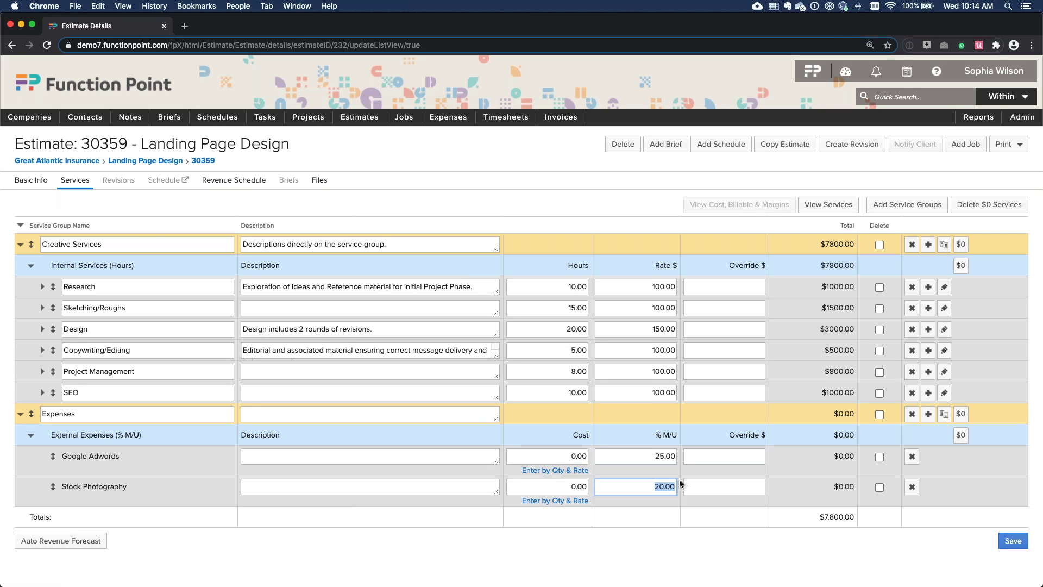
left_click(625, 471)
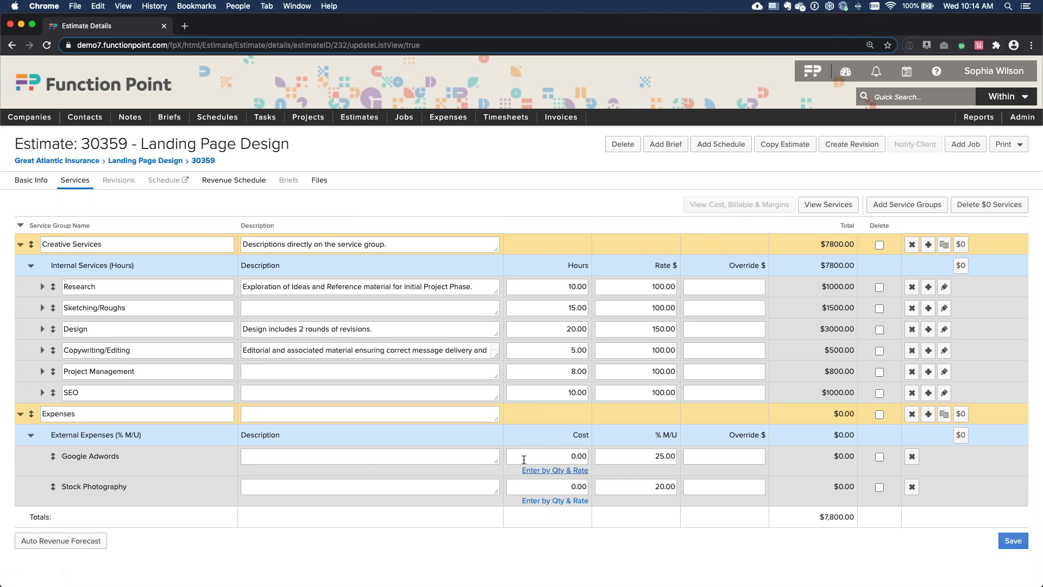
left_click(549, 454)
type("1000")
left_click(572, 418)
Calculate the Stock Photography cost by quantity and rate, using a quantity of 10 and a rate of $10
left_click(563, 500)
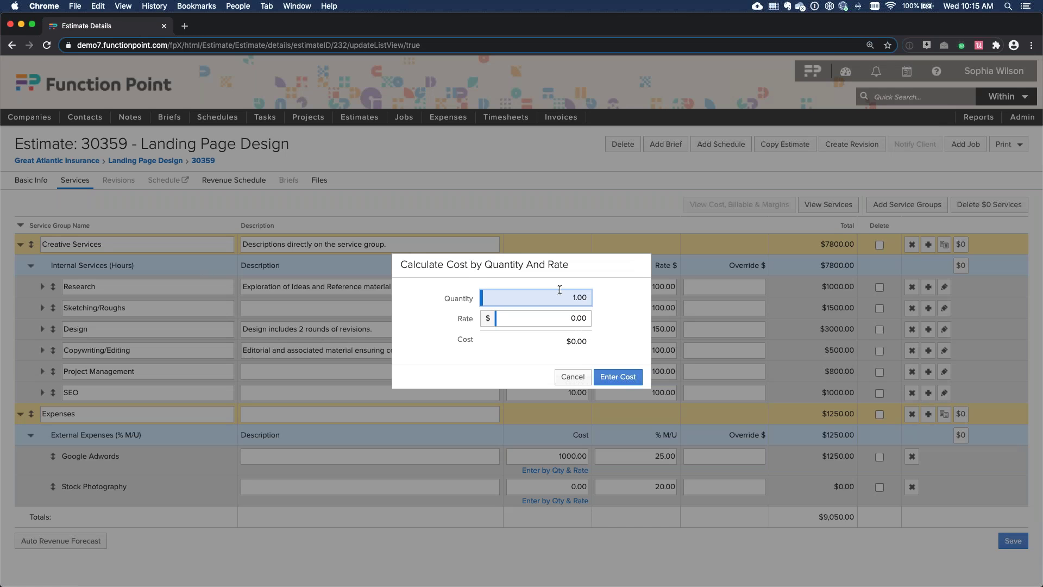
double_click(571, 302)
type("10")
key("Tab")
type("10")
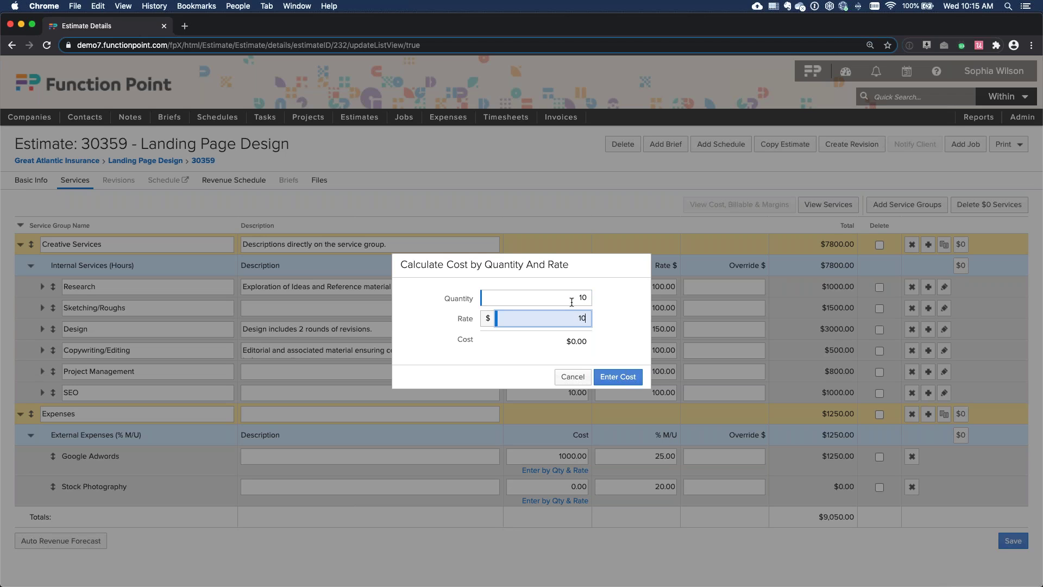
left_click(631, 382)
Describe the Stock Photography expense as "Adobe" and save the estimate's services
left_click(454, 490)
type("Adobe")
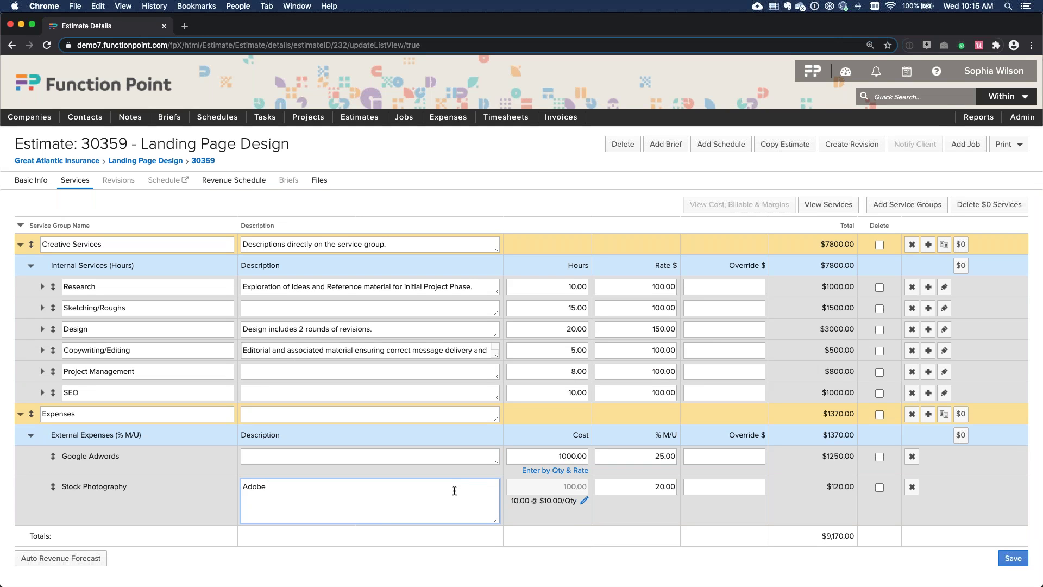
left_click(712, 543)
left_click(1012, 541)
Review the Google Adwords markup and total, the estimate's overall total, and the Research service's hours and rate
left_click_drag(638, 455, 681, 455)
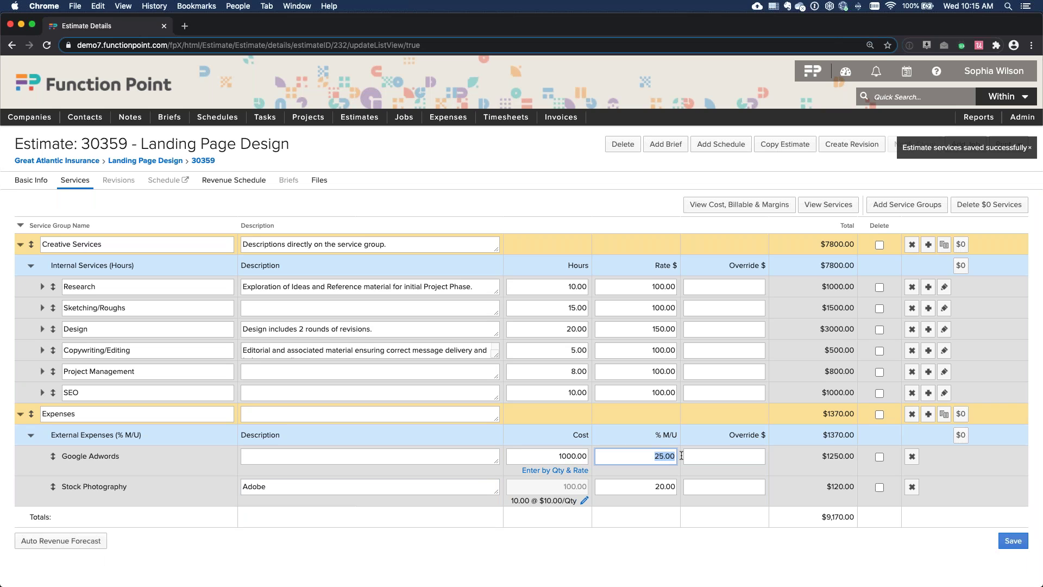
left_click_drag(855, 456, 819, 458)
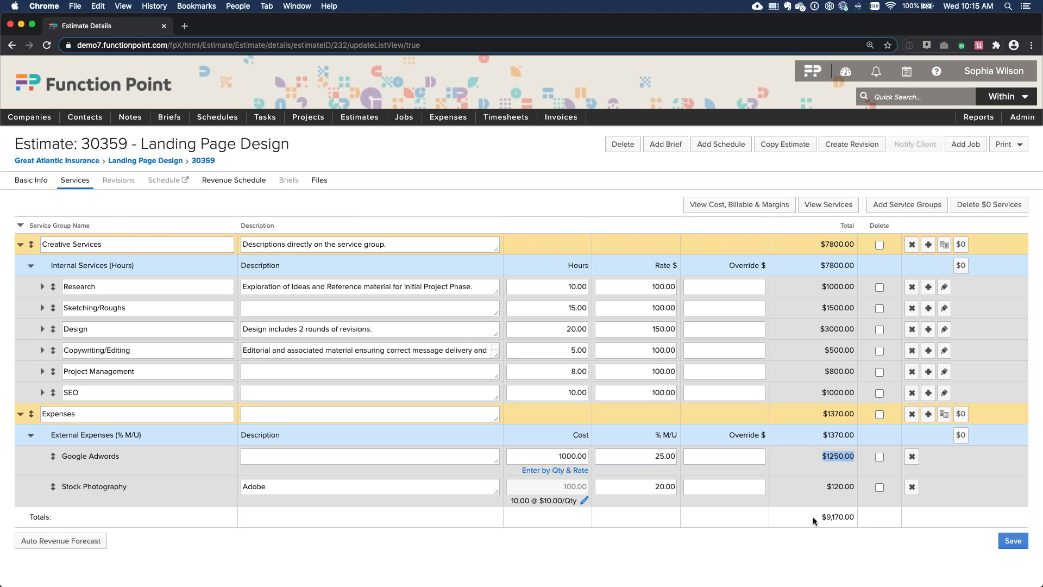
left_click_drag(813, 517, 858, 517)
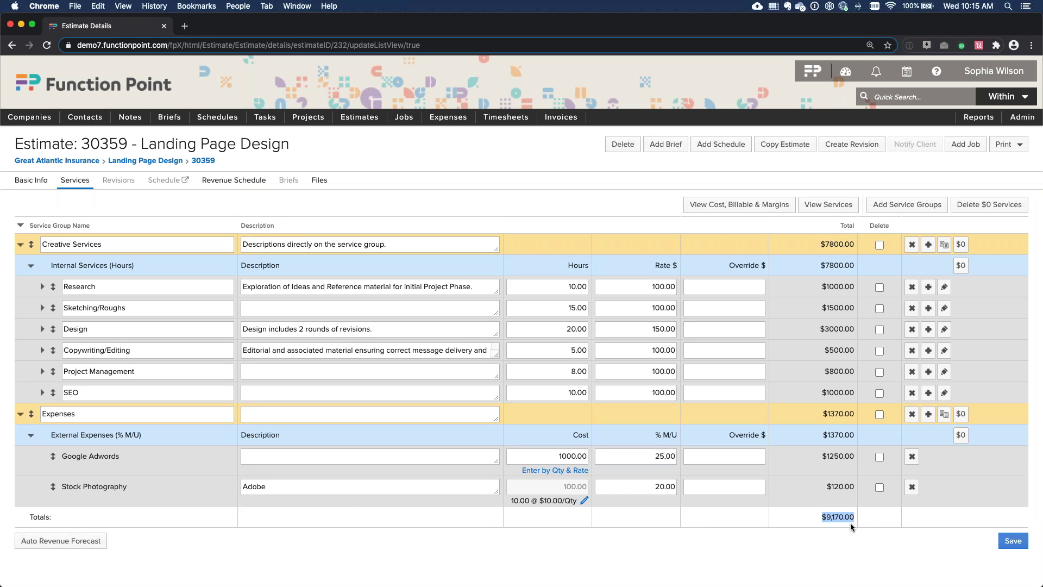
left_click(851, 526)
key("Tab")
key("Tab")
key("Tab")
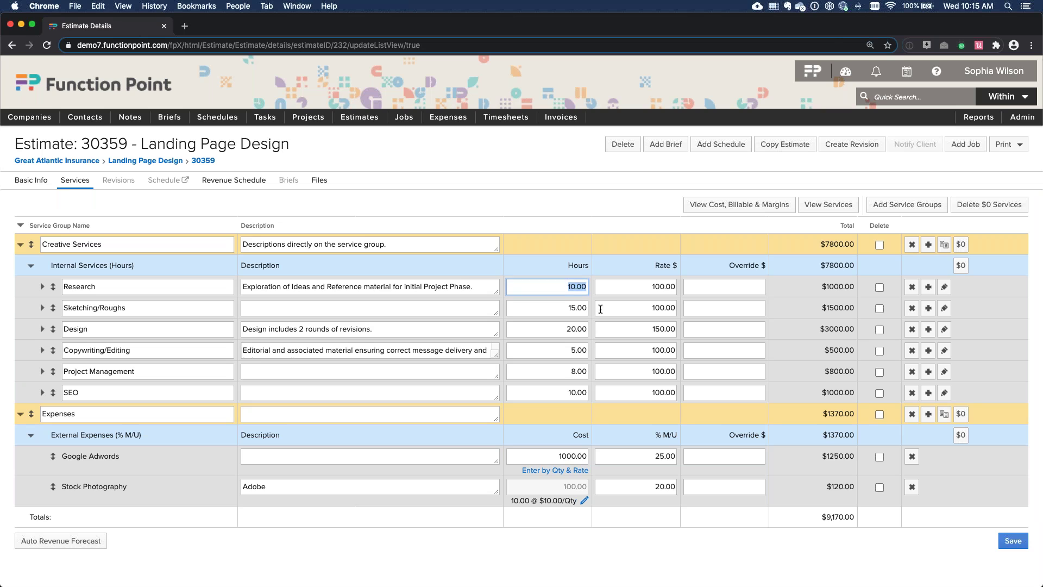
key("Tab")
Check the Design total and the override fields of all internal services from Research to SEO
left_click(828, 328)
left_click(730, 286)
left_click(741, 308)
left_click(744, 328)
left_click(746, 350)
left_click(748, 371)
left_click(748, 392)
left_click(737, 329)
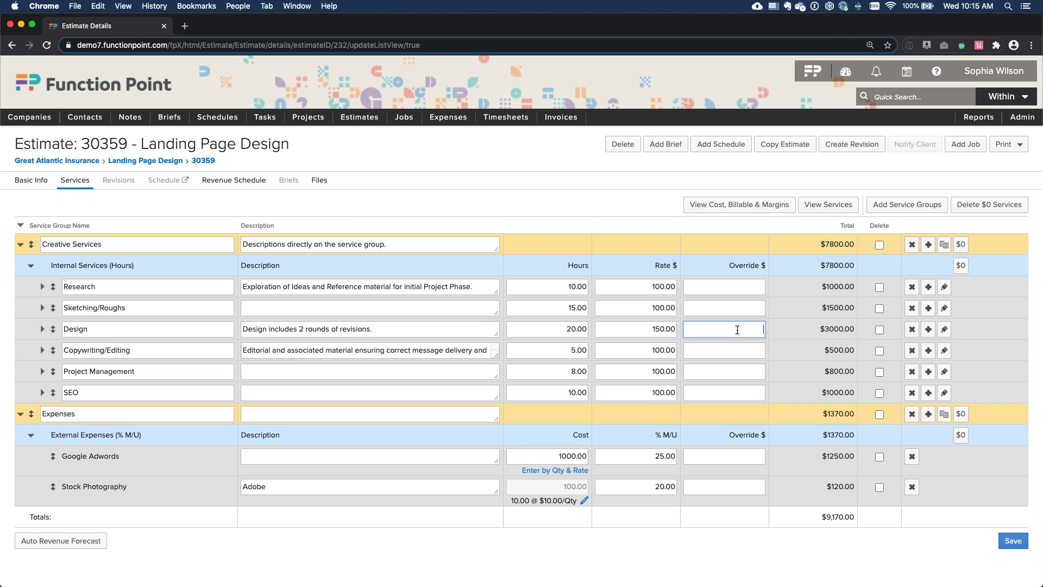
Override the Copywriting/Editing total with 1000, check its row, and save the estimate's services
double_click(848, 351)
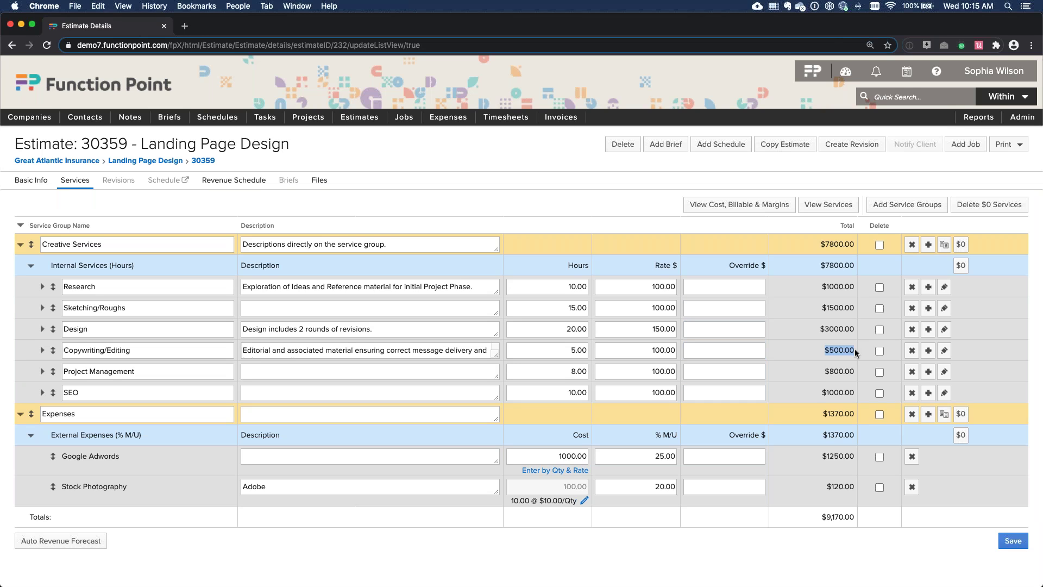
left_click(723, 349)
type("1000")
key("Tab")
left_click(796, 359)
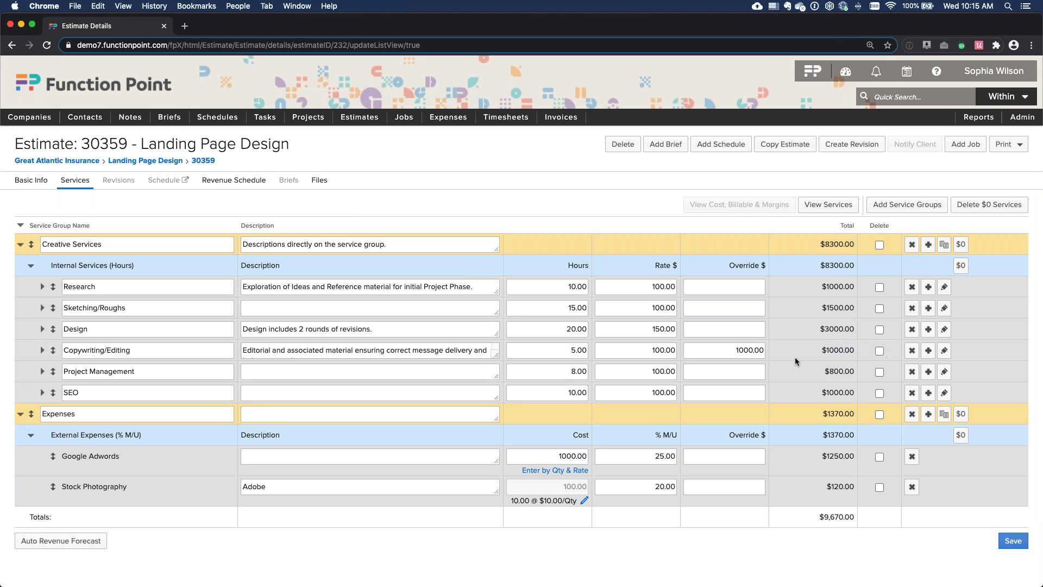
left_click_drag(564, 350, 586, 350)
left_click_drag(642, 353, 855, 351)
left_click(1013, 541)
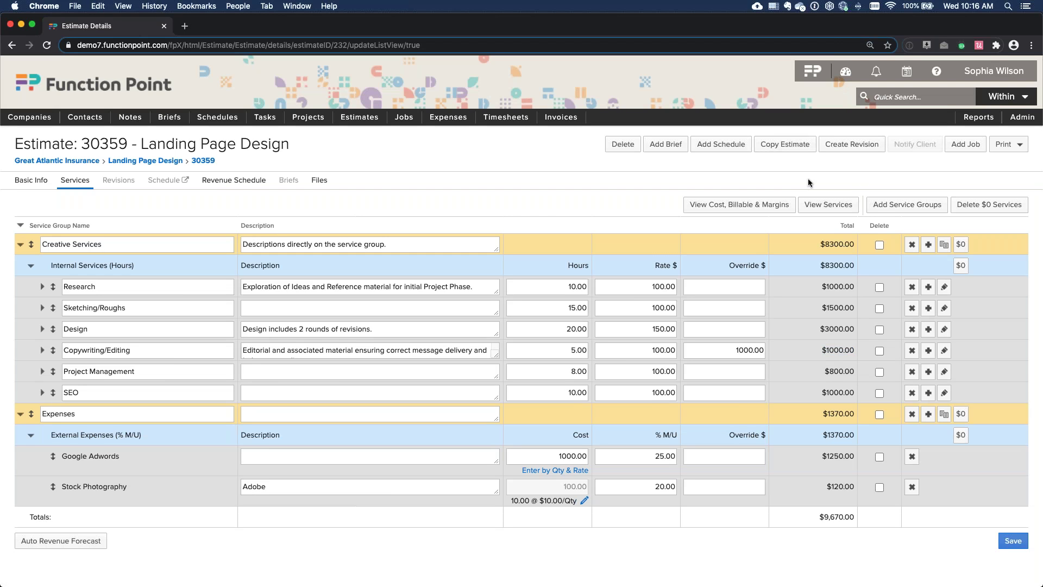
View the estimate's cost, billable and margins summary, examine its totals, and close it
left_click(763, 207)
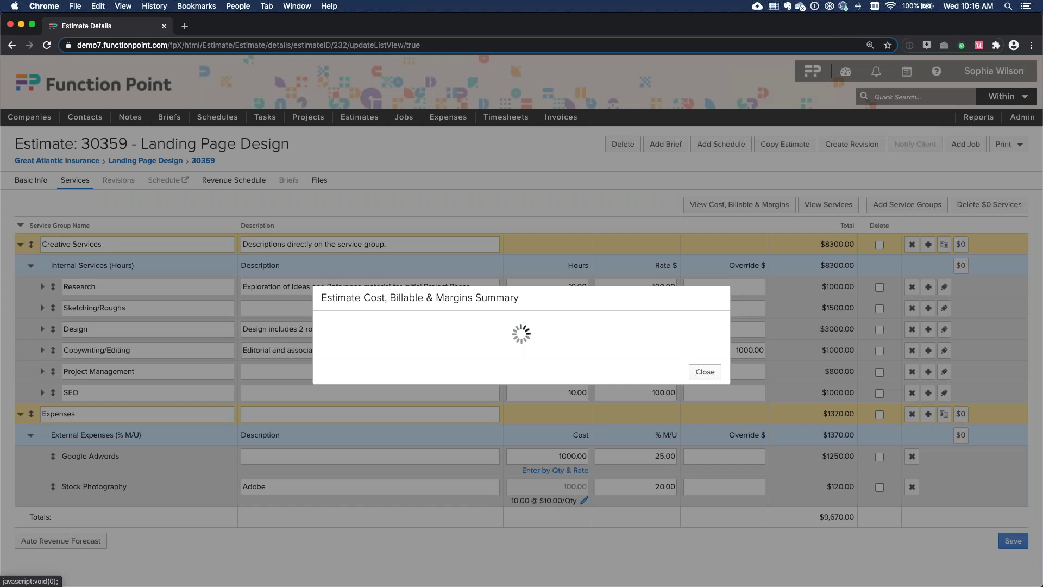
left_click_drag(594, 303, 588, 238)
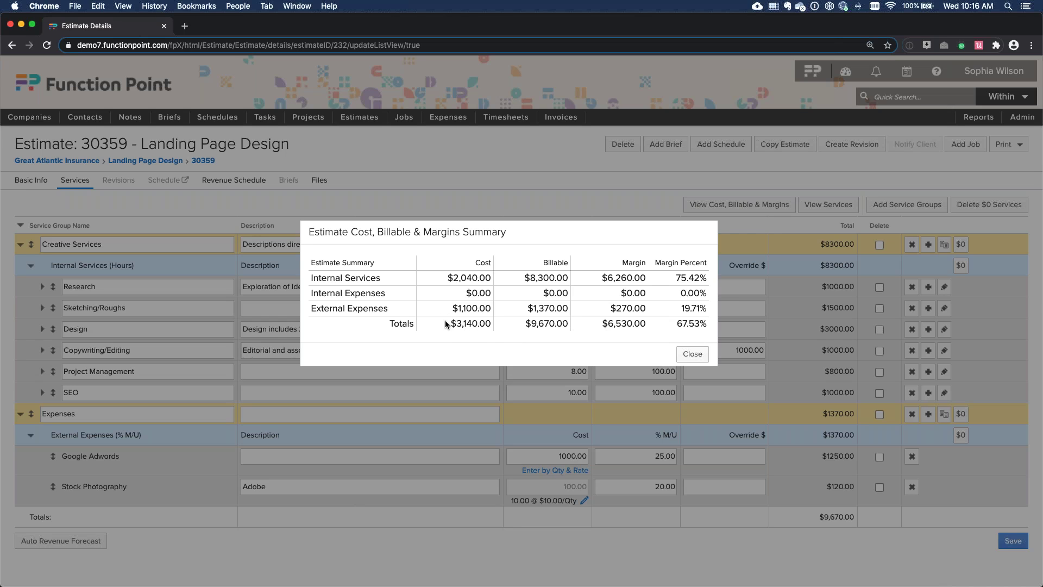
left_click_drag(438, 322, 576, 325)
left_click(505, 324)
left_click(669, 320)
double_click(706, 323)
left_click(893, 263)
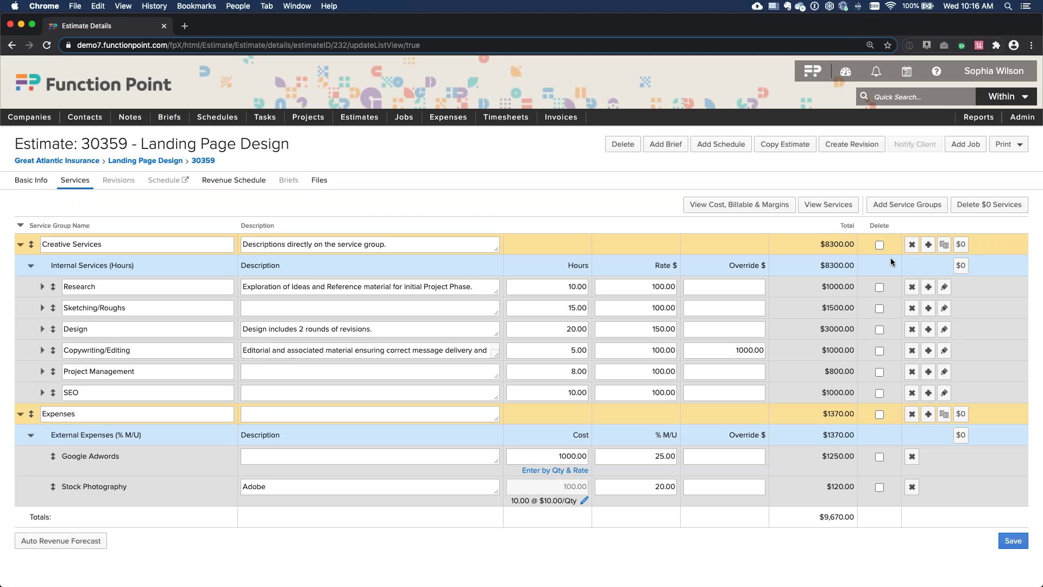
Save the estimate's services and open the Detailed Estimate printout
left_click(1013, 541)
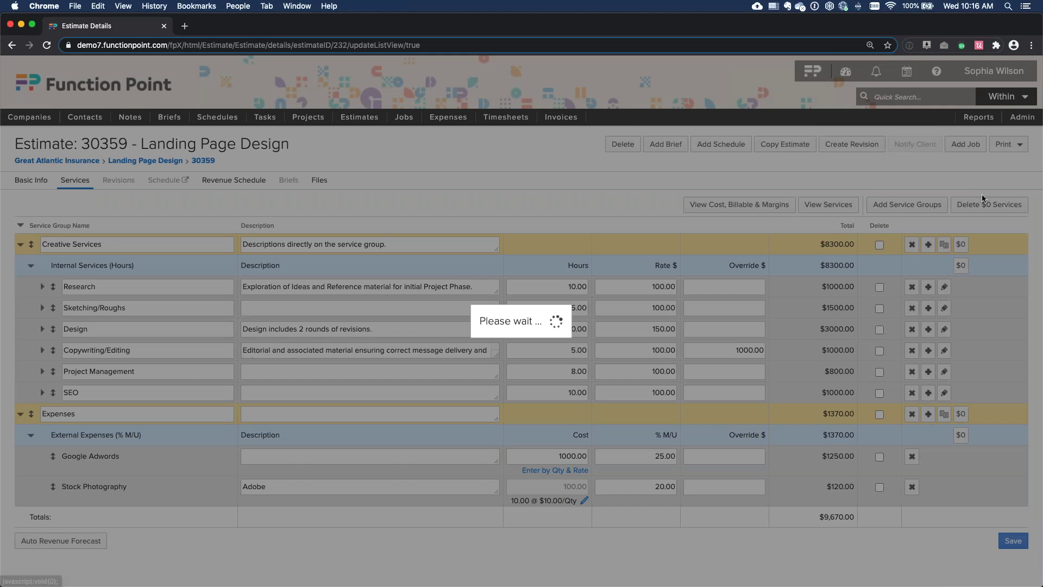
left_click(1009, 150)
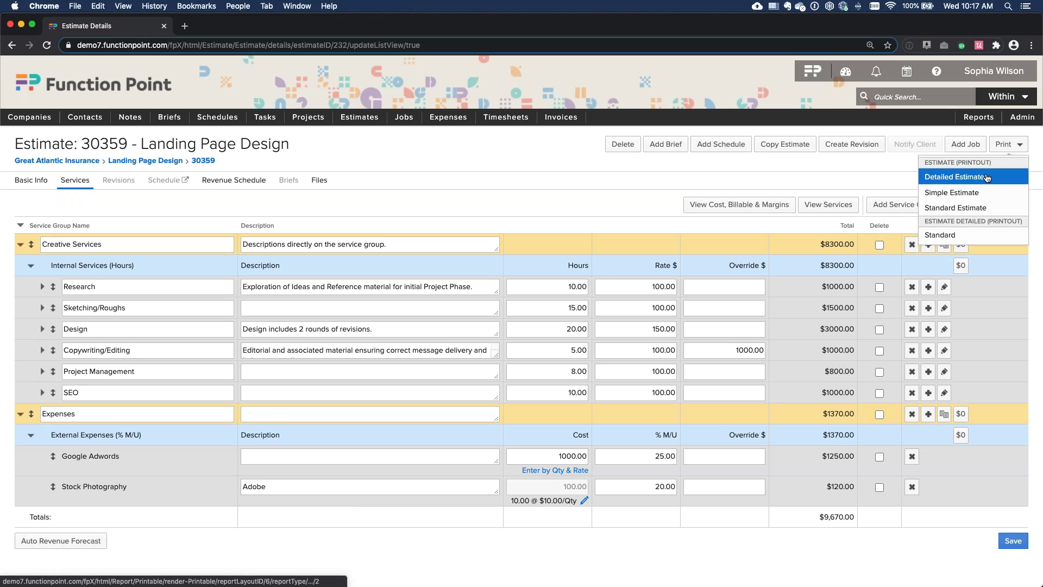
left_click(1008, 144)
left_click(1008, 143)
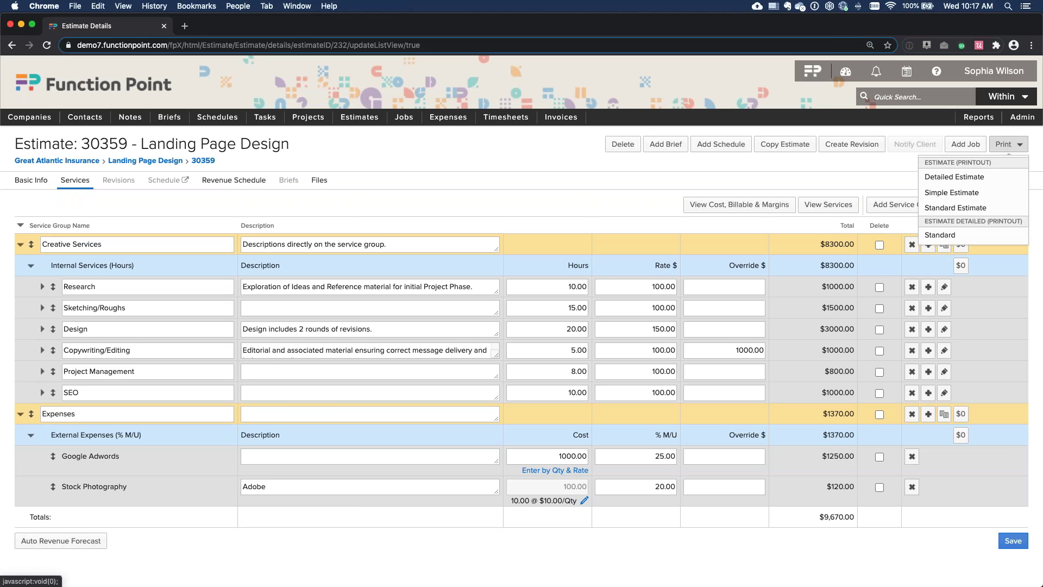
left_click(992, 183)
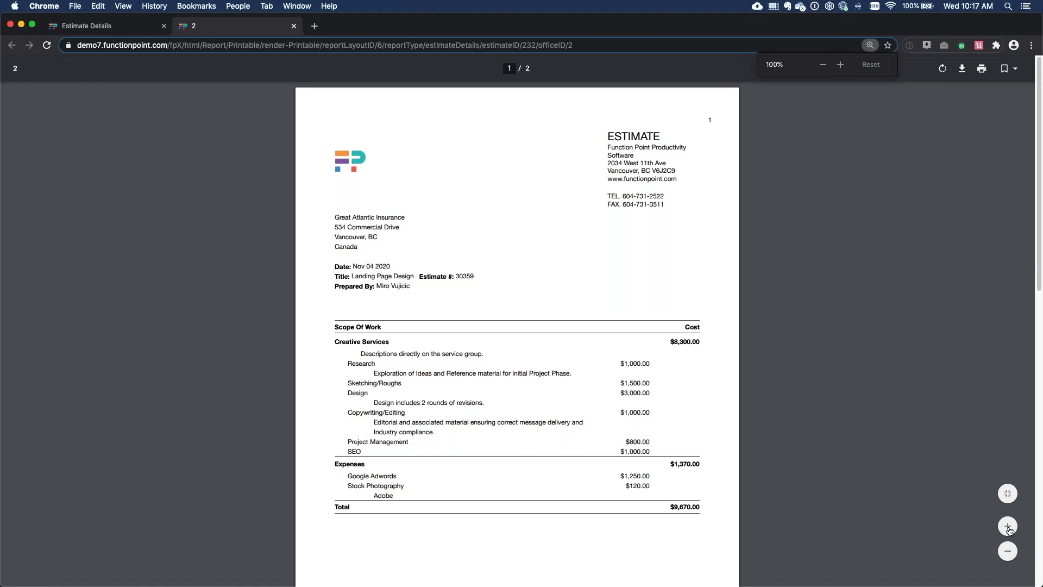
Examine the printout's header, including the company and client details, date, title and the Prepared By line
left_click(1007, 526)
left_click(1008, 525)
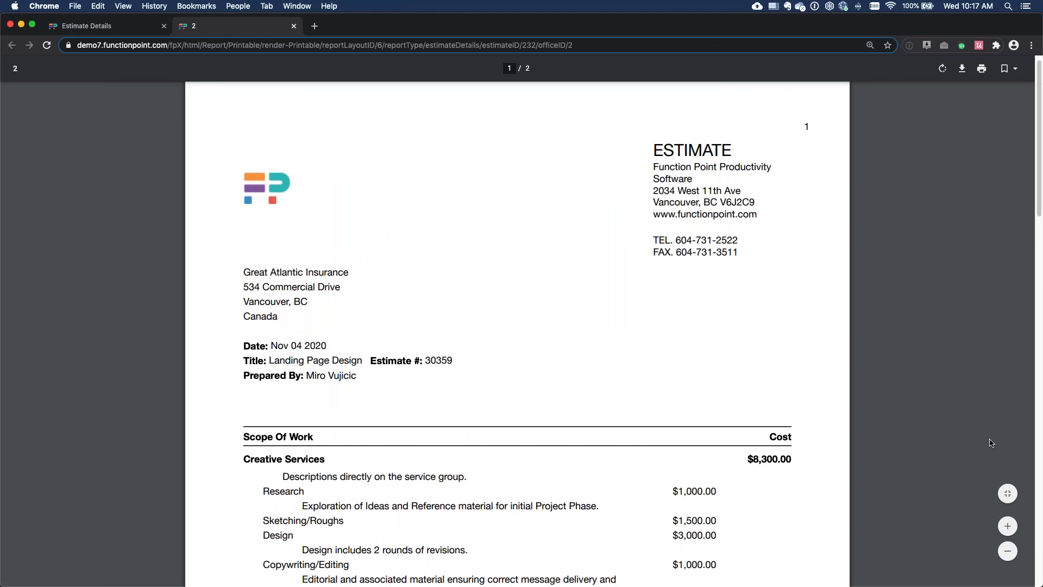
left_click(1008, 551)
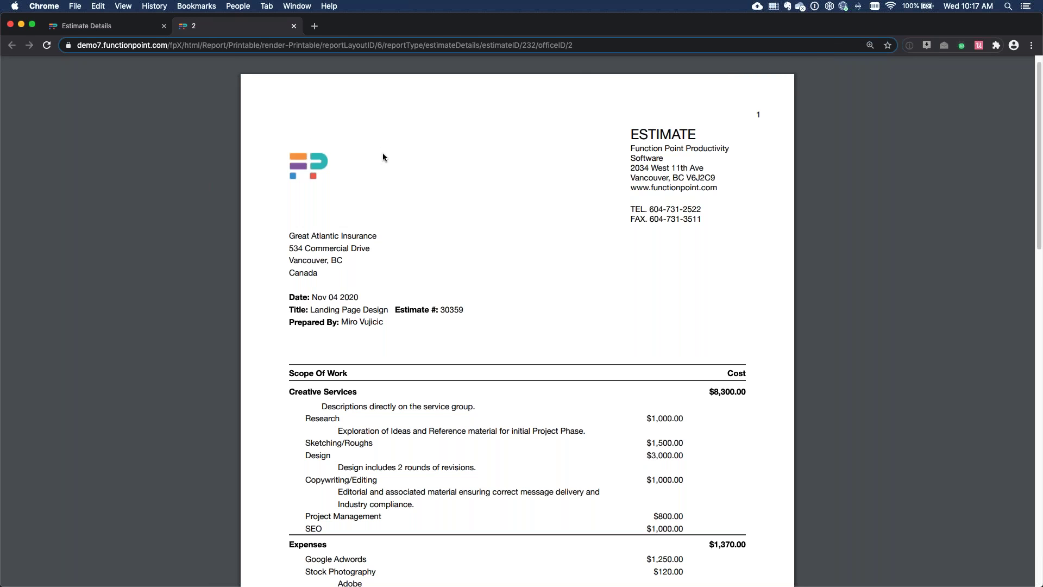
scroll(383, 157, "down", 3)
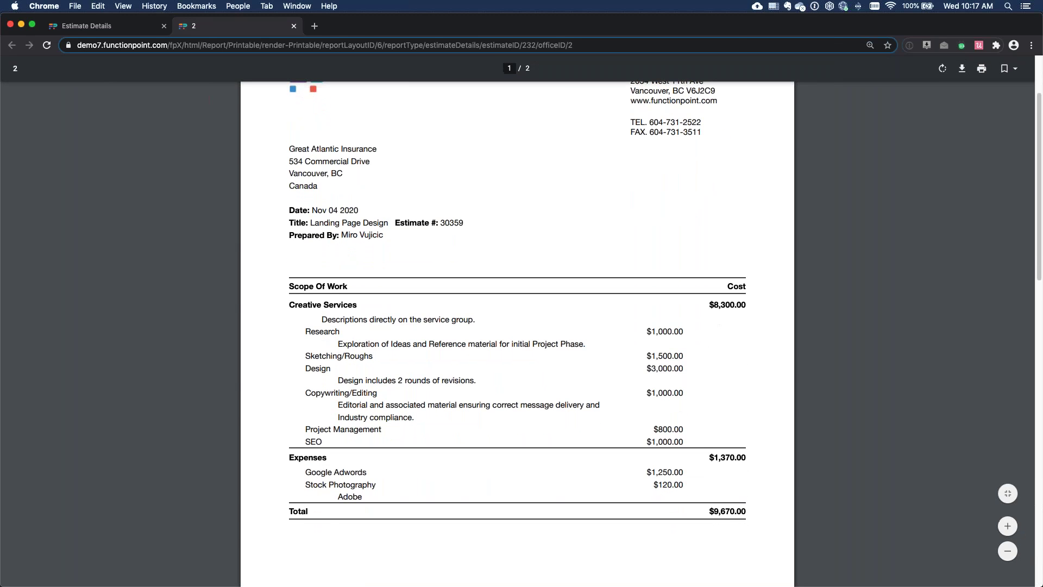
left_click(1007, 526)
scroll(541, 424, "up", 1)
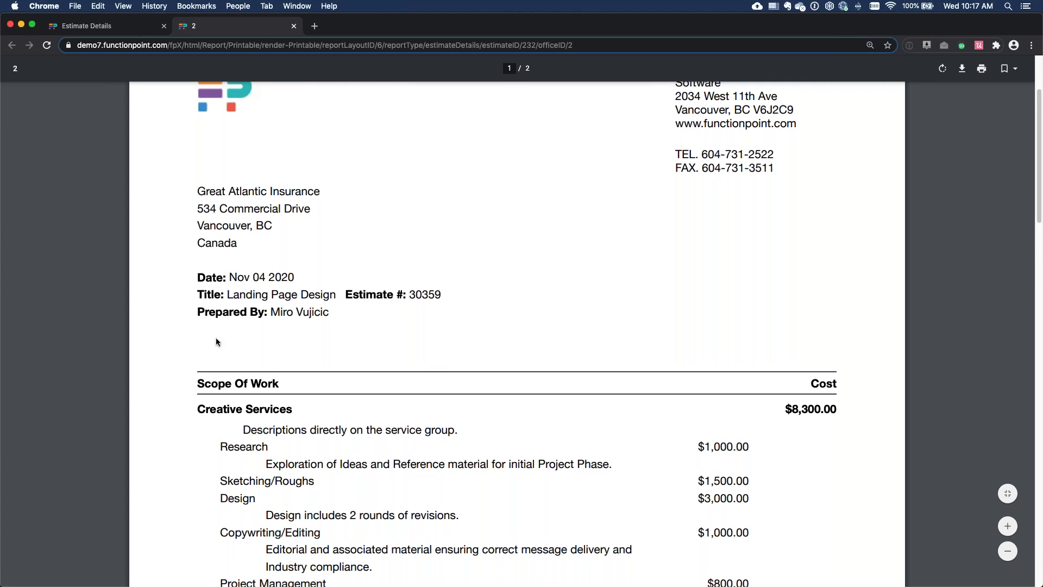
left_click_drag(191, 313, 335, 312)
left_click(198, 331)
left_click(1008, 551)
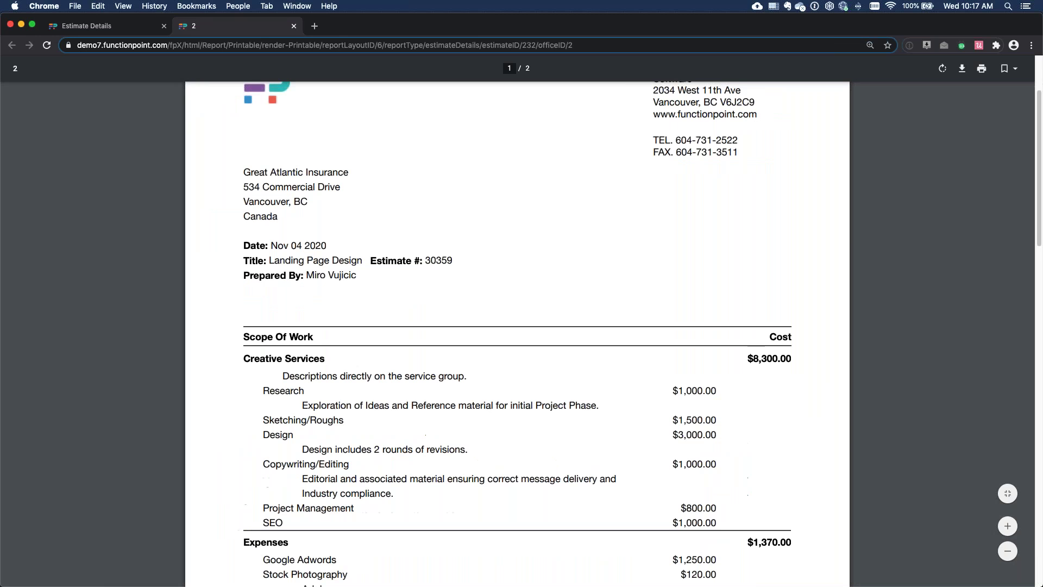
Examine the printout's Scope Of Work section, its Creative Services group and the services listed under it
scroll(516, 326, "down", 1)
left_click_drag(245, 291, 339, 304)
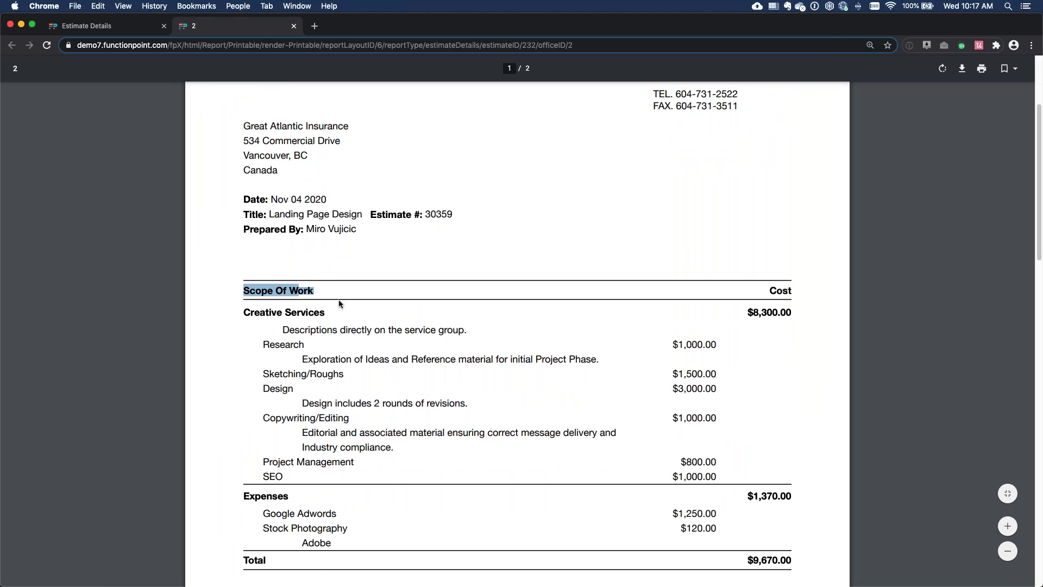
left_click(339, 304)
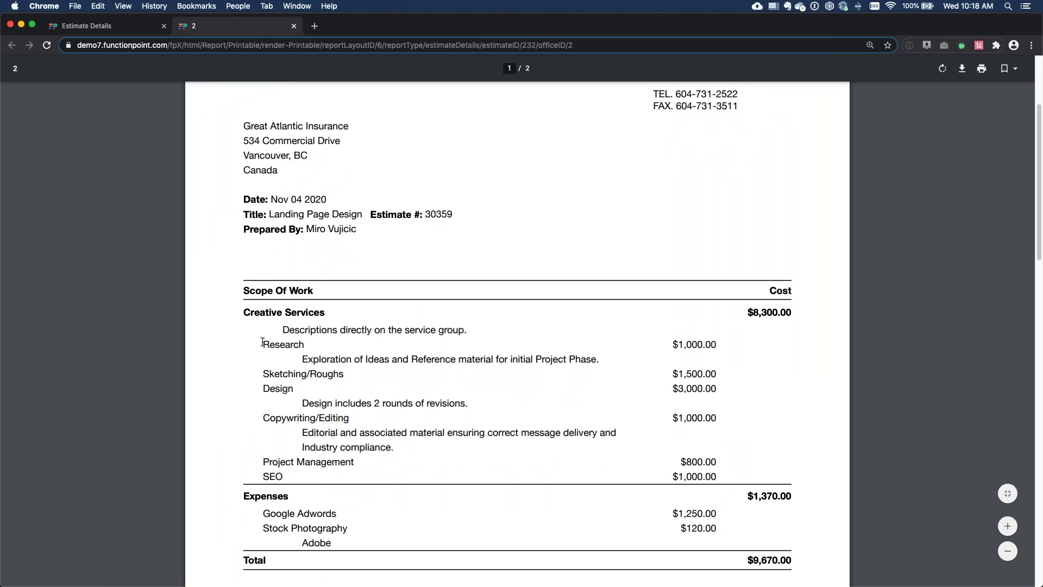
triple_click(313, 312)
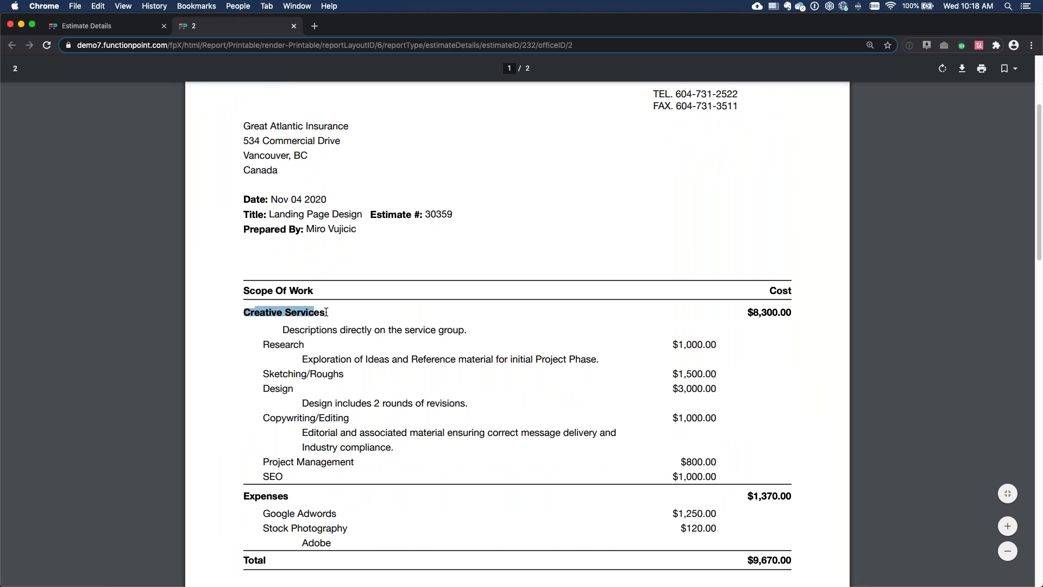
double_click(293, 344)
left_click(314, 390)
Examine how the Research, Design and Copywriting/Editing descriptions and the Creative Services group description appear in the printout
left_click_drag(300, 359, 608, 359)
left_click_drag(294, 403, 467, 403)
left_click_drag(300, 433, 396, 449)
left_click(393, 449)
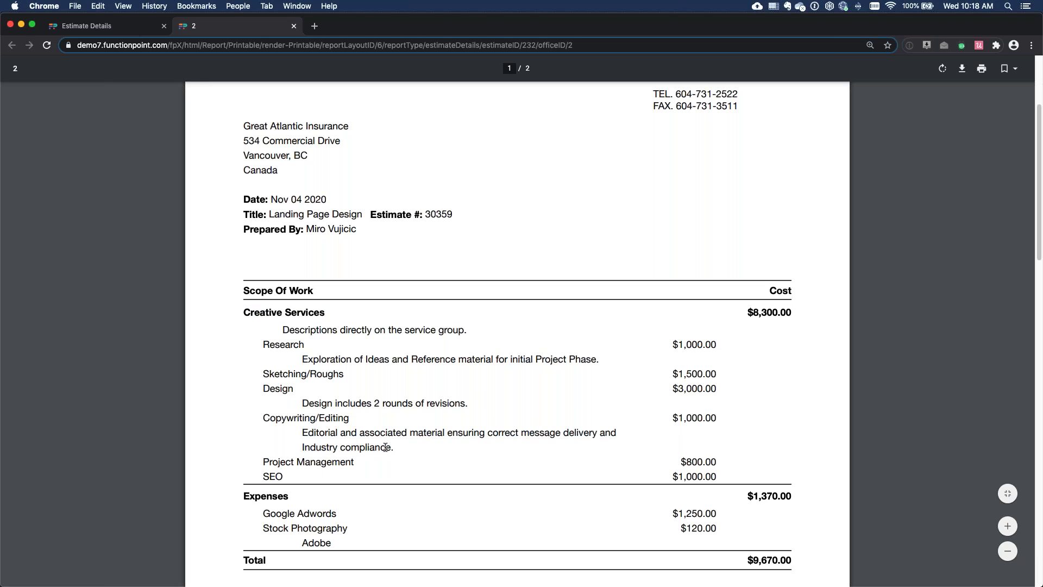
triple_click(505, 359)
left_click_drag(281, 329, 463, 329)
left_click_drag(244, 312, 316, 313)
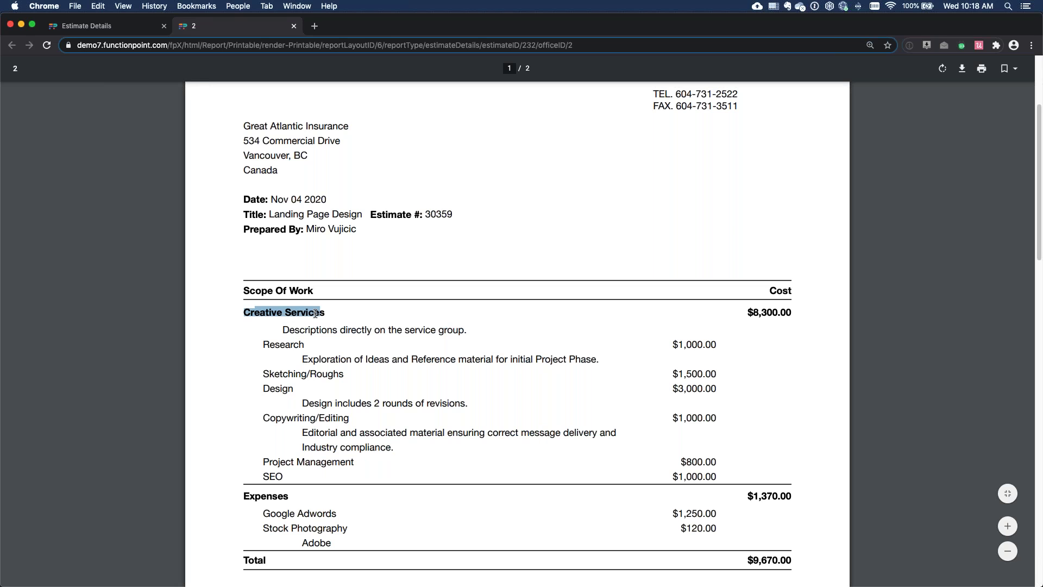
left_click(315, 314)
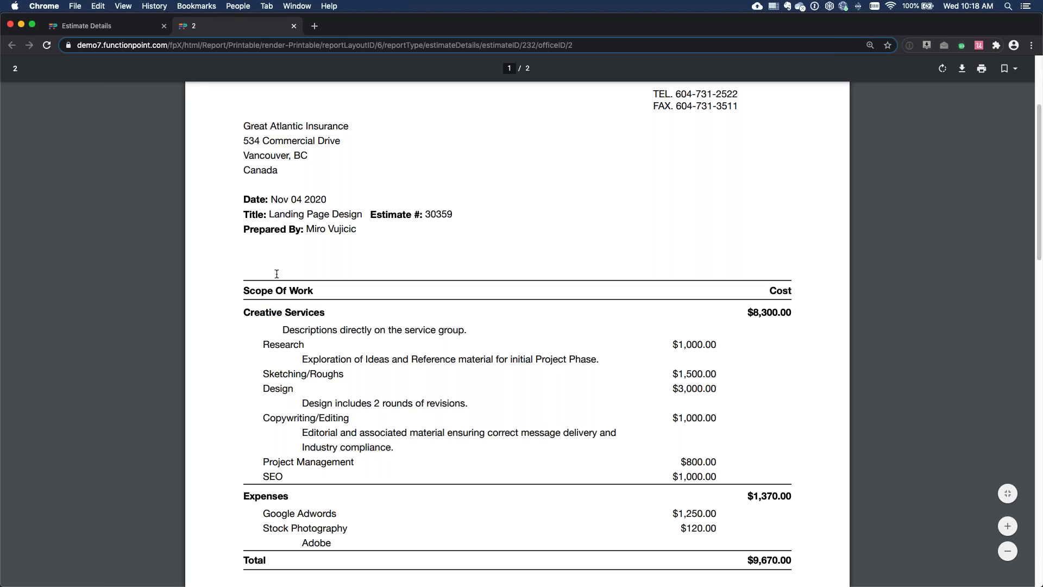
Return to the estimate and open the condensed printout that lists only the service groups with their costs
left_click(107, 30)
left_click(1002, 143)
left_click(981, 198)
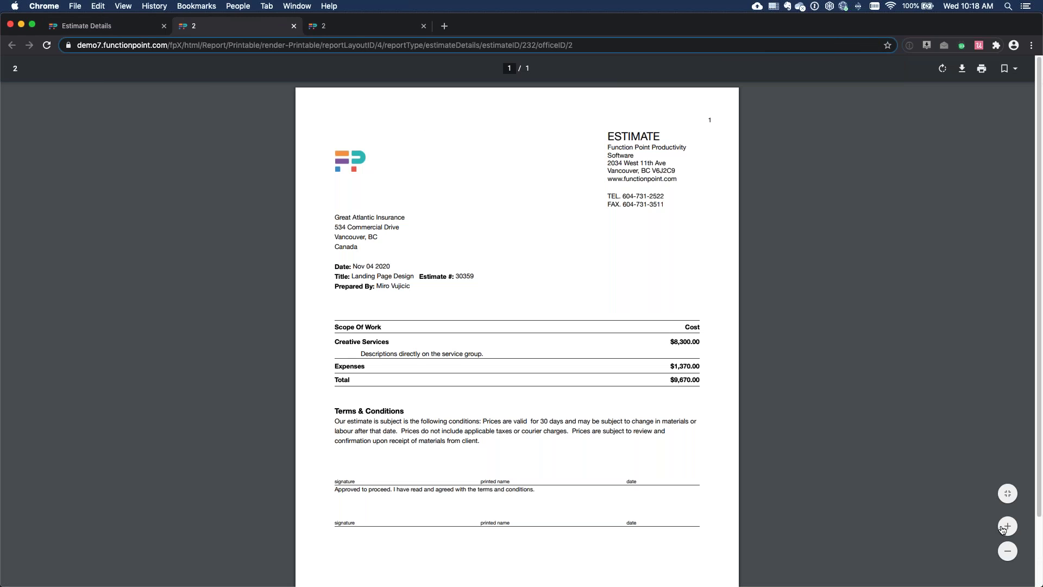
left_click(1007, 526)
left_click(1008, 526)
left_click(1008, 526)
left_click(1008, 525)
scroll(530, 427, "down", 5)
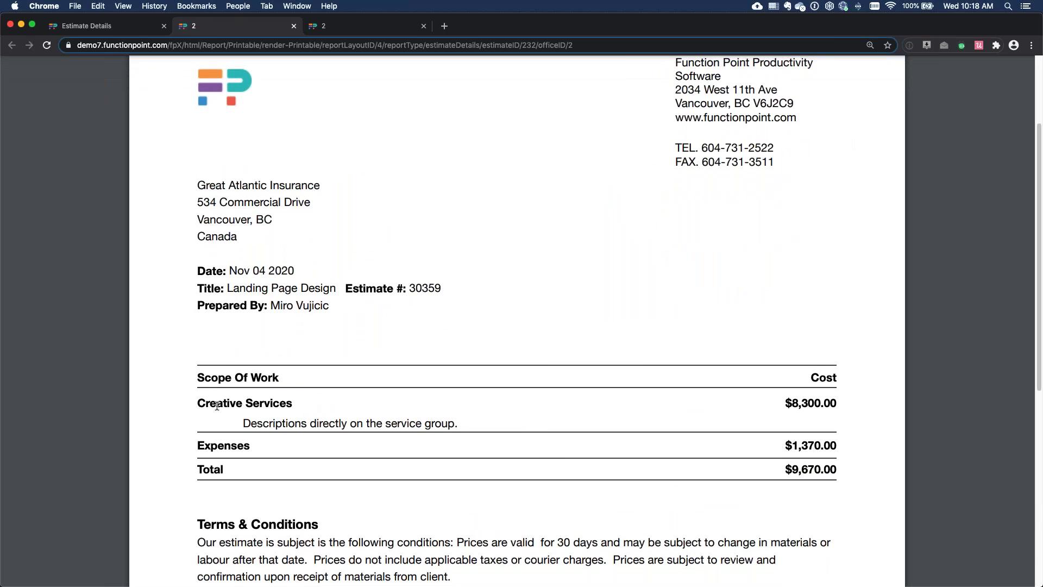
Examine how the Creative Services group and its description appear in the condensed printout's Scope Of Work section
left_click_drag(196, 403, 306, 403)
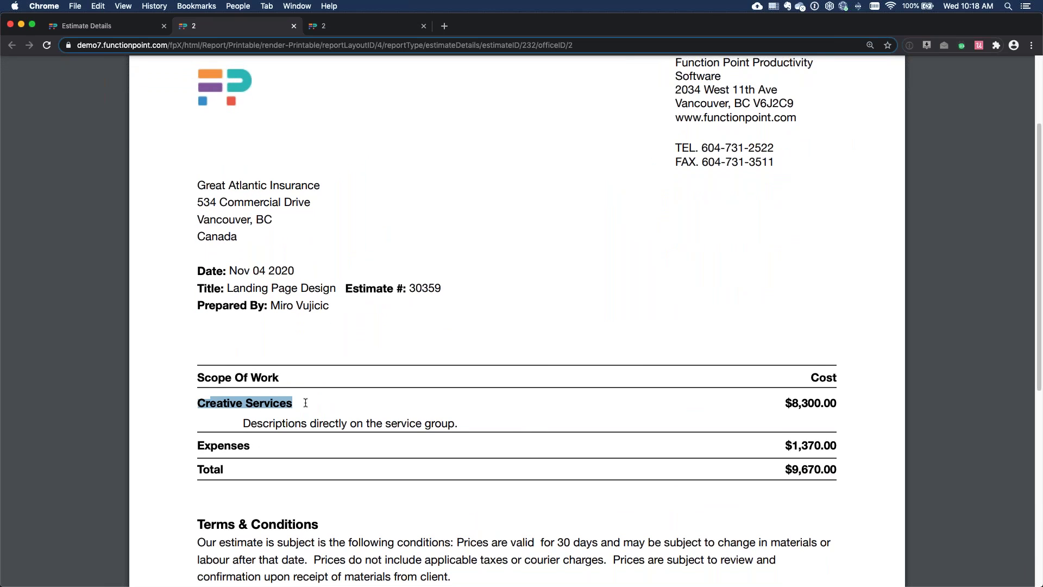
left_click_drag(242, 423, 461, 424)
left_click_drag(243, 424, 269, 423)
left_click_drag(478, 425, 479, 425)
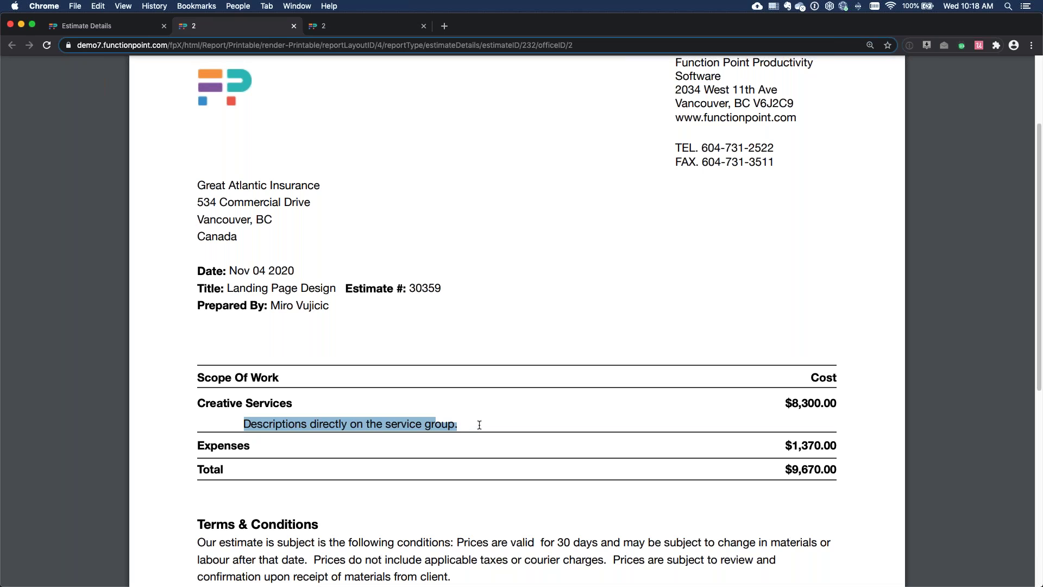
left_click(451, 439)
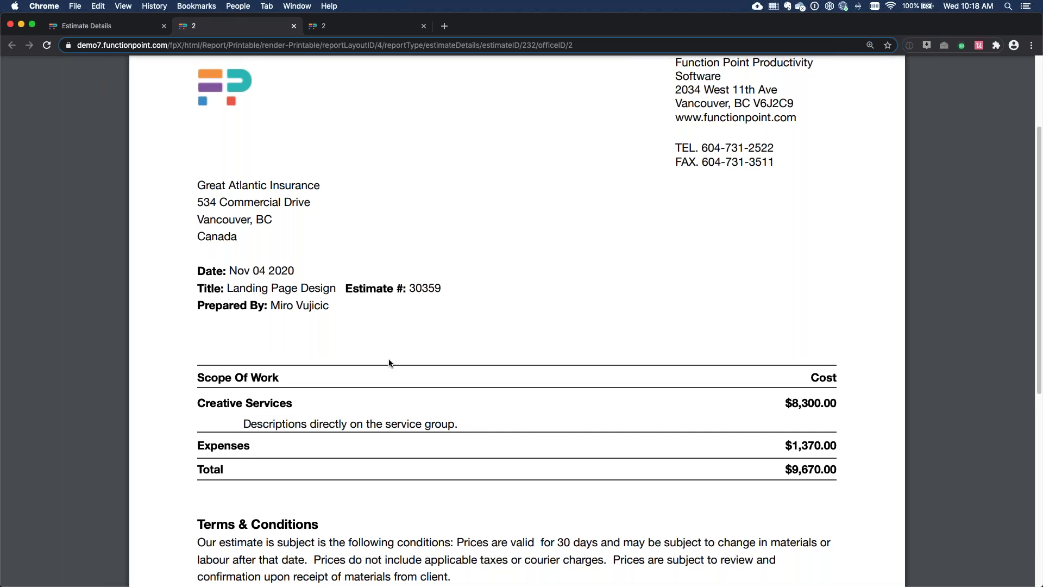
scroll(389, 363, "down", 3)
left_click_drag(199, 321, 257, 350)
left_click(204, 363)
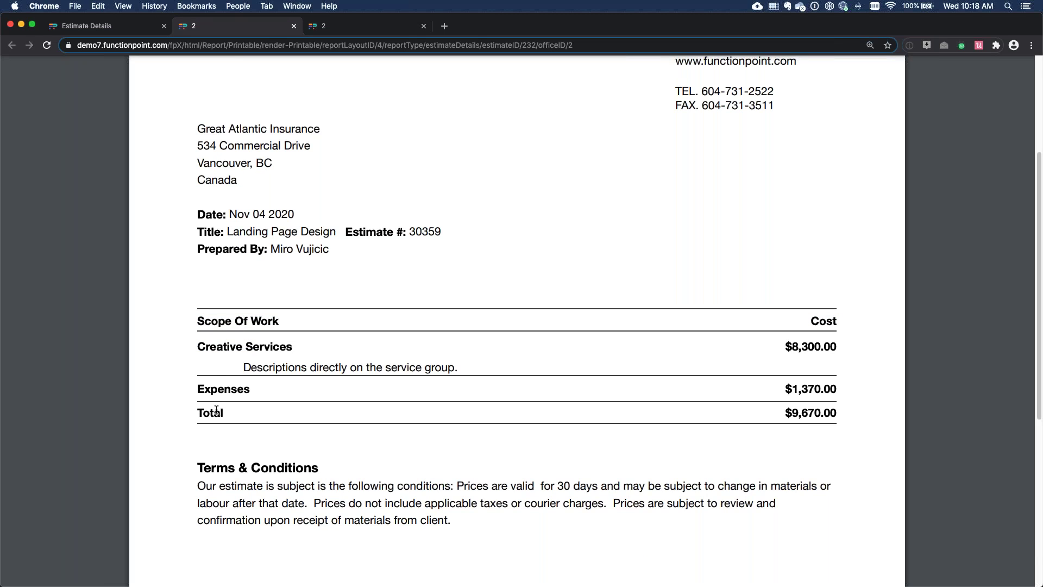
Return to the estimate details and show its services in view mode with the Print options
left_click(86, 26)
left_click(822, 210)
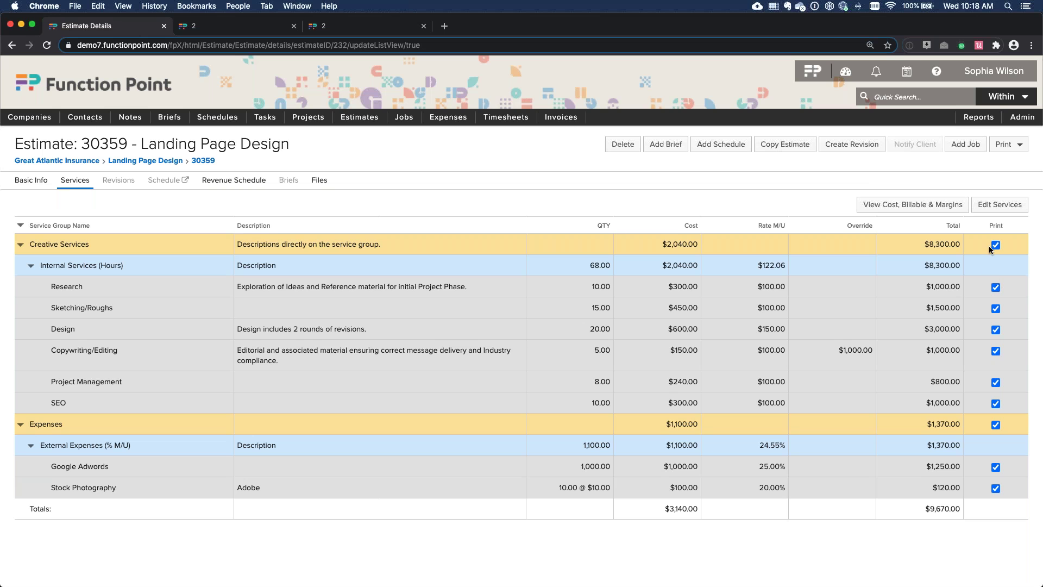
left_click(1001, 206)
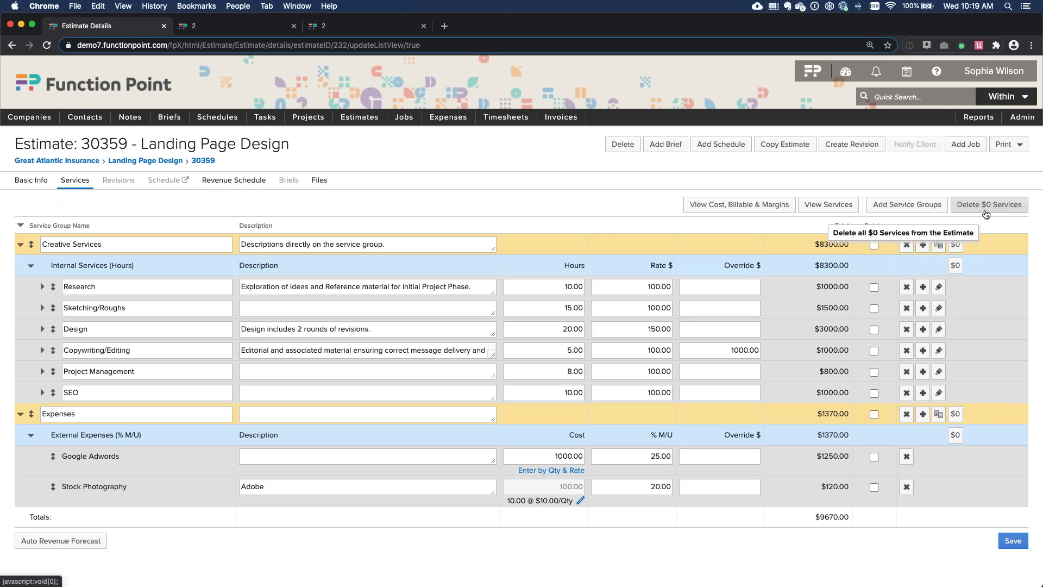
left_click(854, 207)
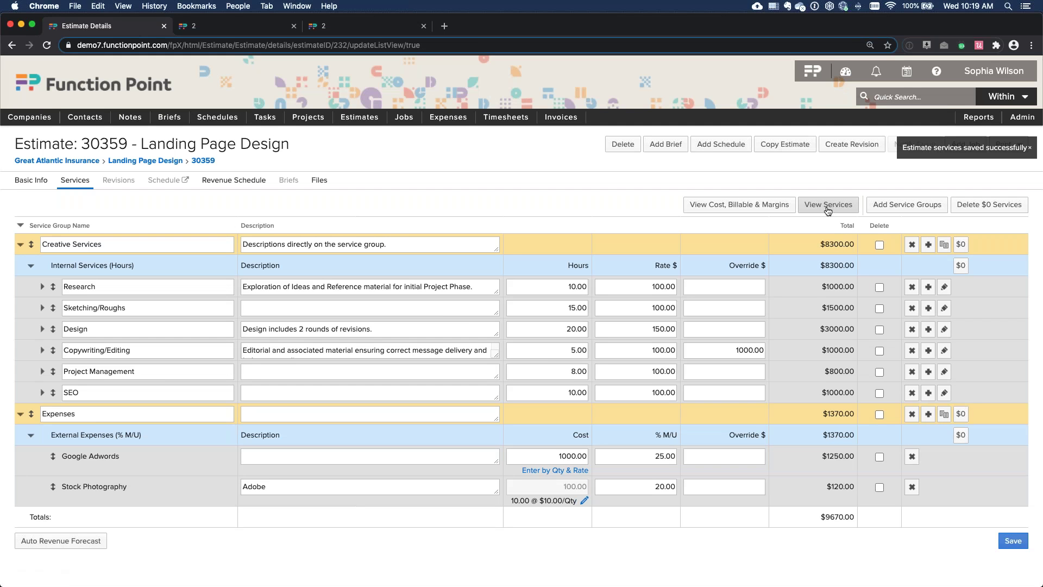
left_click(828, 209)
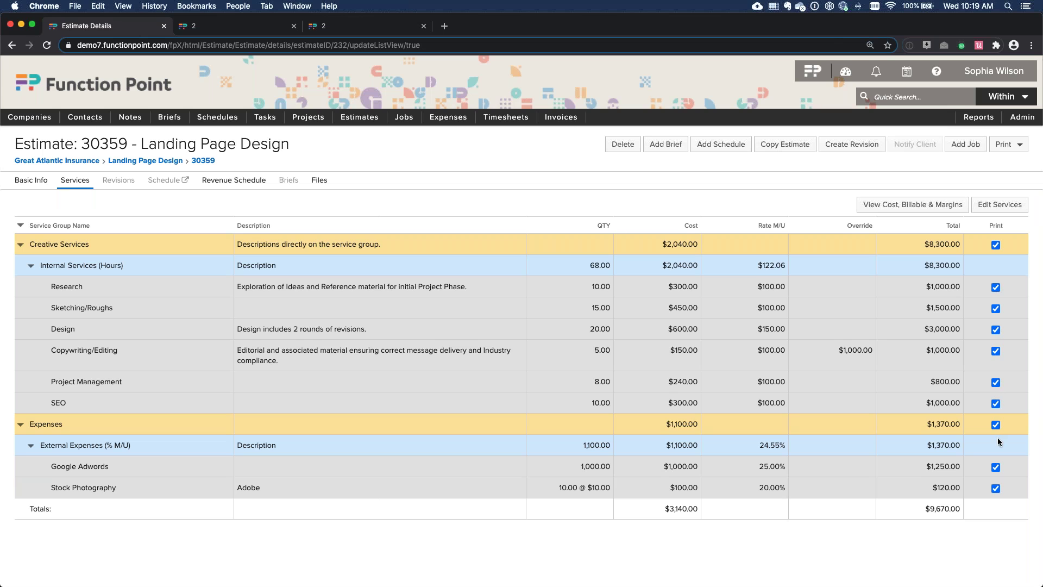
Exclude Research, Sketching/Roughs, Design, Copywriting/Editing, Project Management and SEO from printing, keeping both service groups and the expenses included
left_click(995, 287)
left_click(996, 308)
left_click(996, 329)
left_click(995, 351)
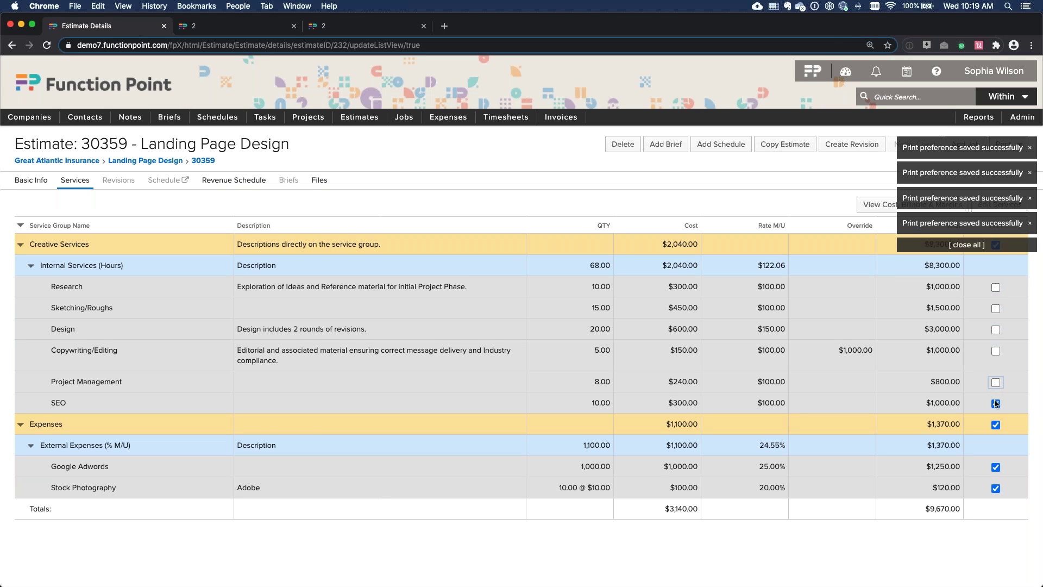
left_click(995, 382)
left_click(996, 403)
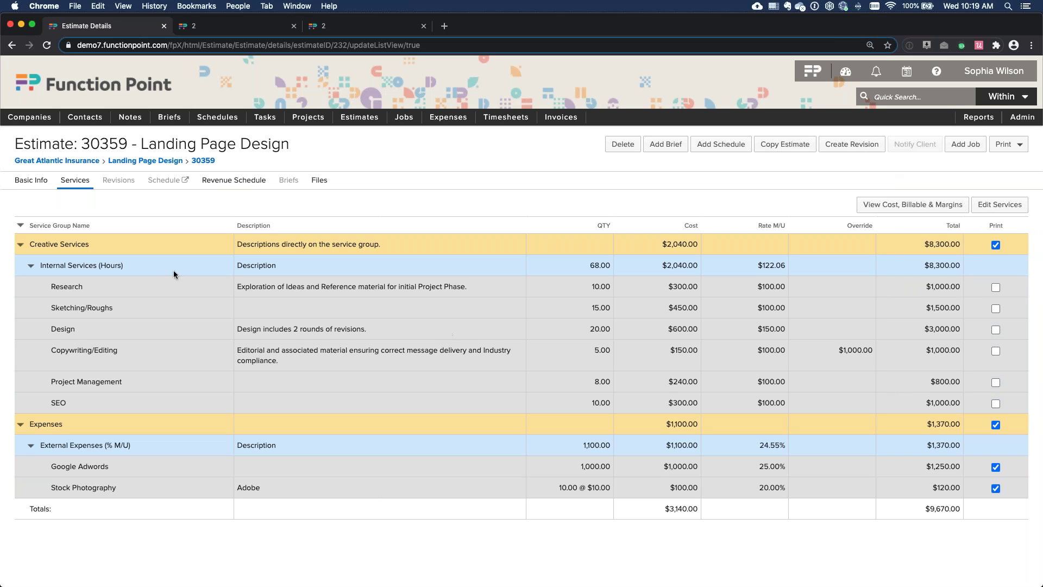
left_click_drag(47, 244, 98, 240)
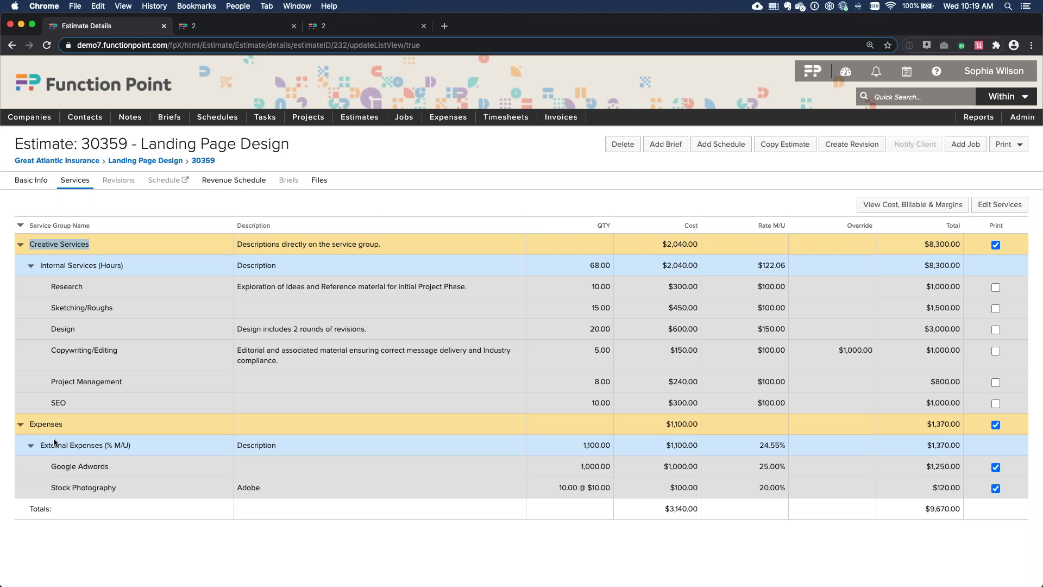
left_click_drag(31, 427, 92, 429)
left_click_drag(46, 469, 140, 496)
left_click(140, 496)
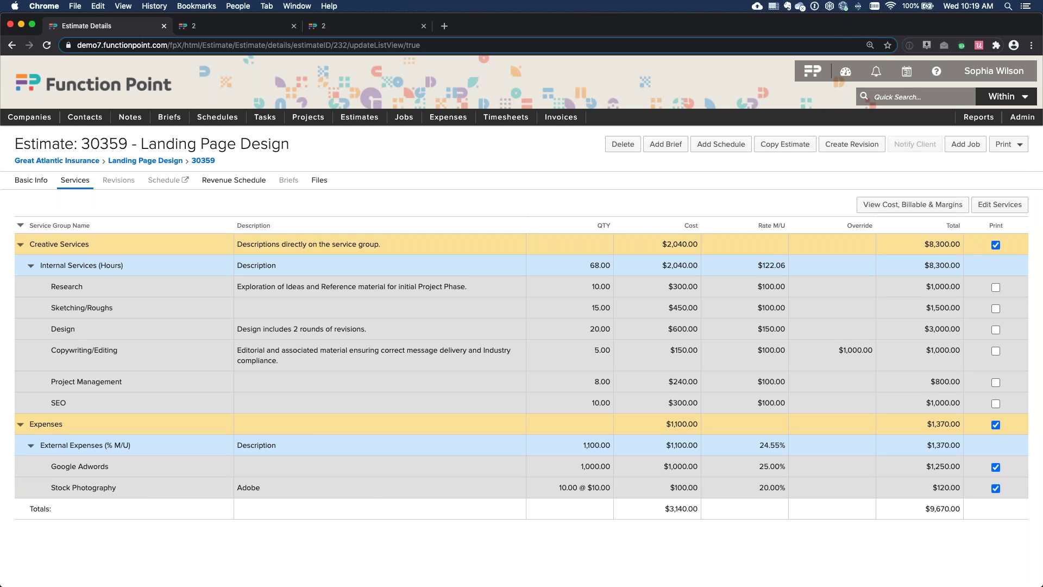
Open a fresh Detailed Estimate printout and close the two older printouts
left_click(1006, 144)
left_click(1006, 144)
left_click(955, 176)
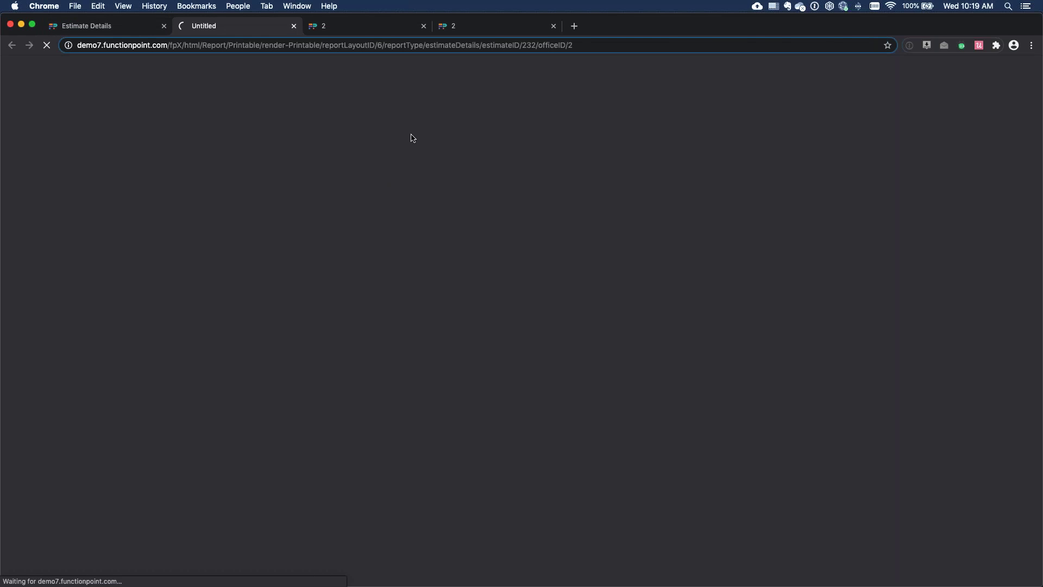
left_click(424, 26)
left_click(424, 26)
left_click(1008, 526)
left_click(1008, 526)
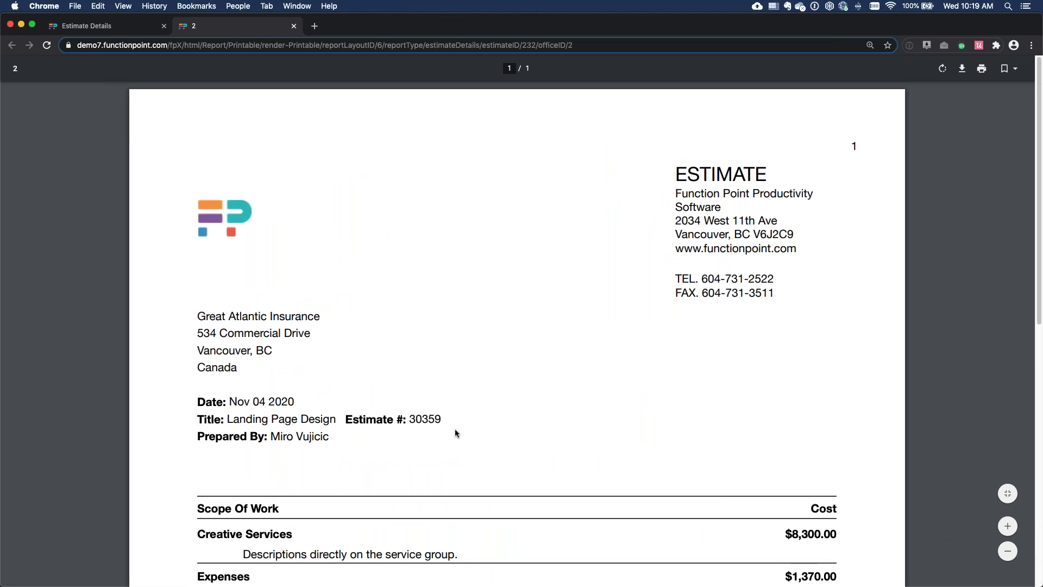
Examine the Creative Services group and the itemised Google Adwords and Stock Photography expenses in the new printout
scroll(455, 433, "down", 5)
triple_click(293, 330)
left_click_drag(182, 359, 292, 354)
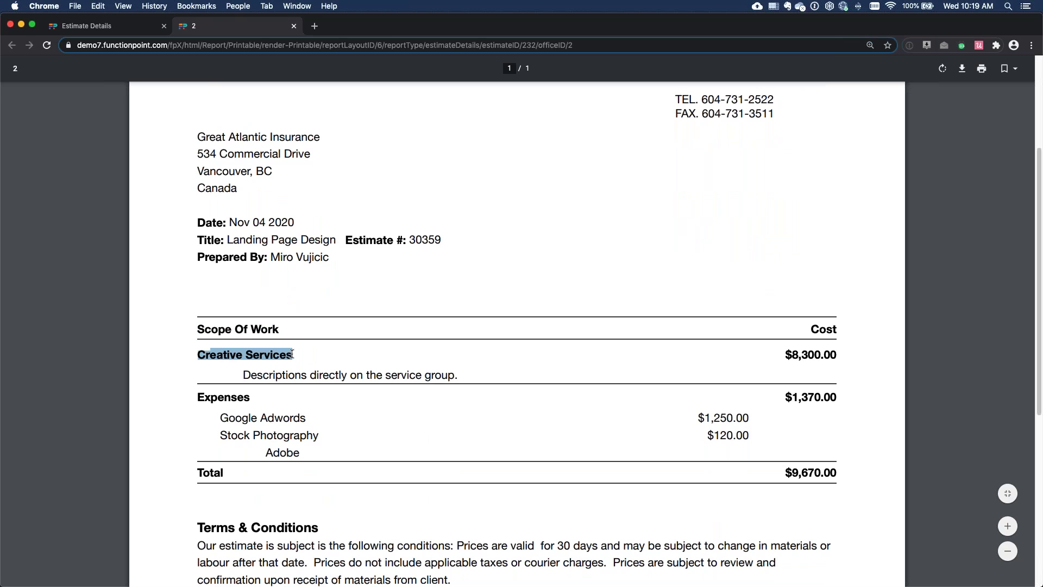
left_click_drag(197, 397, 304, 418)
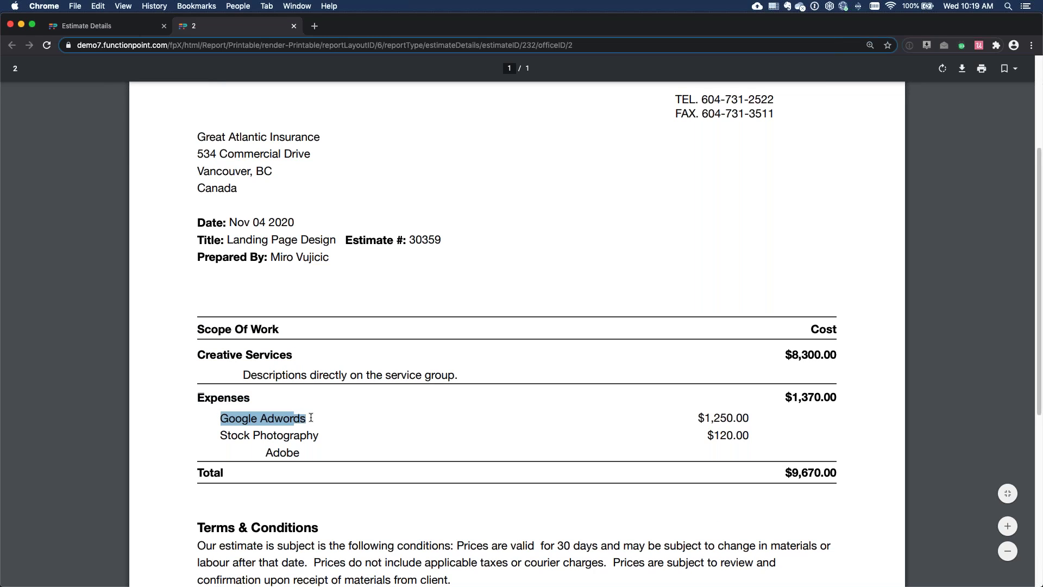
left_click_drag(698, 418, 777, 437)
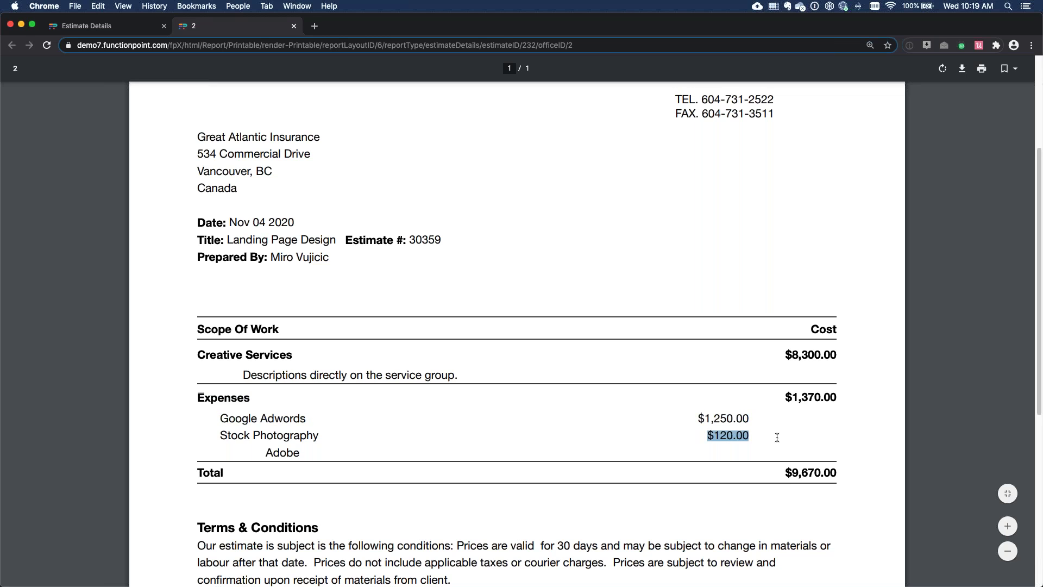
left_click(777, 438)
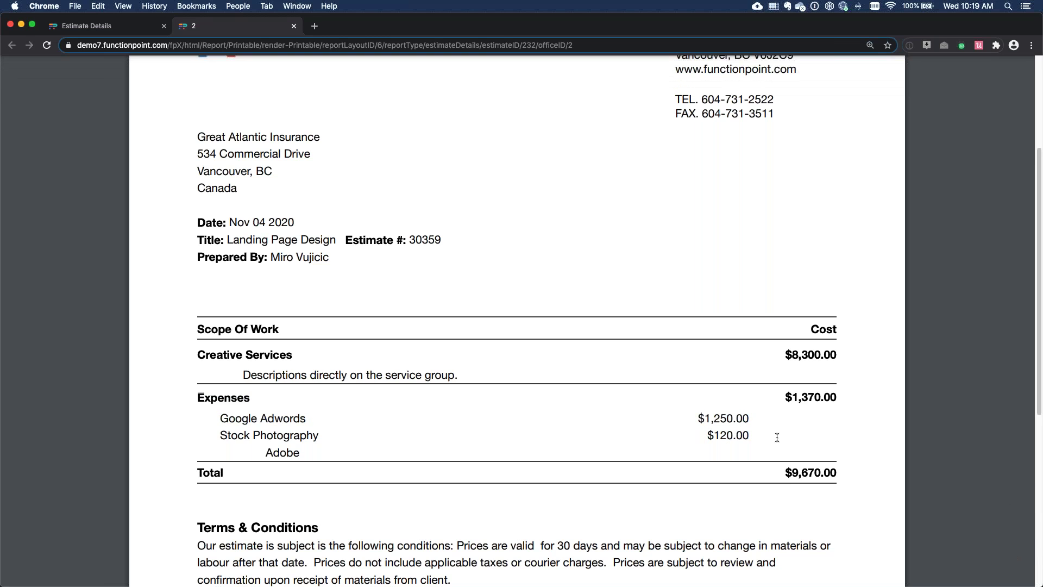
scroll(777, 437, "down", 1)
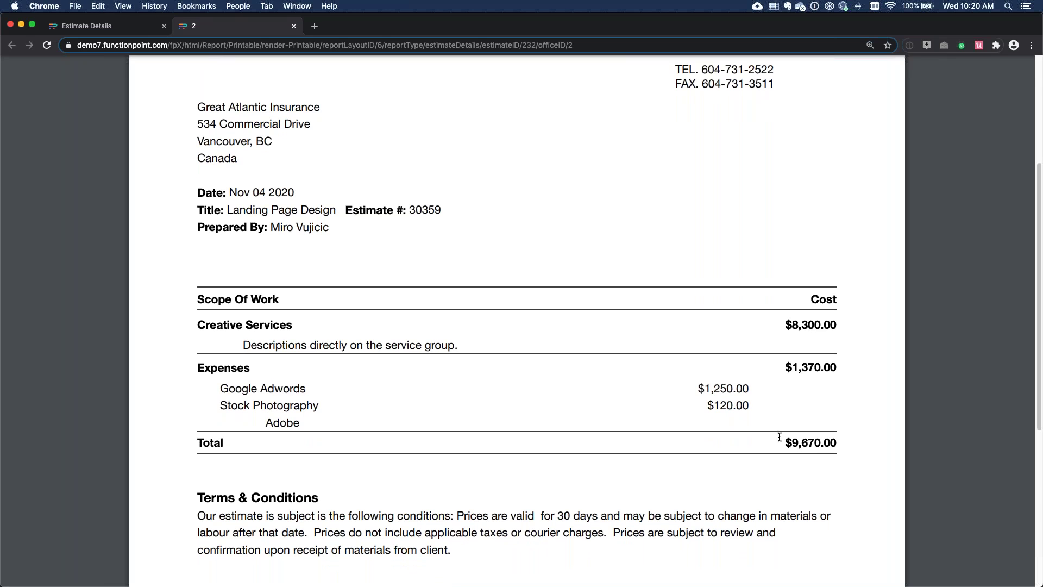
Return to the estimate, close the remaining printout and open the services for editing
left_click(91, 28)
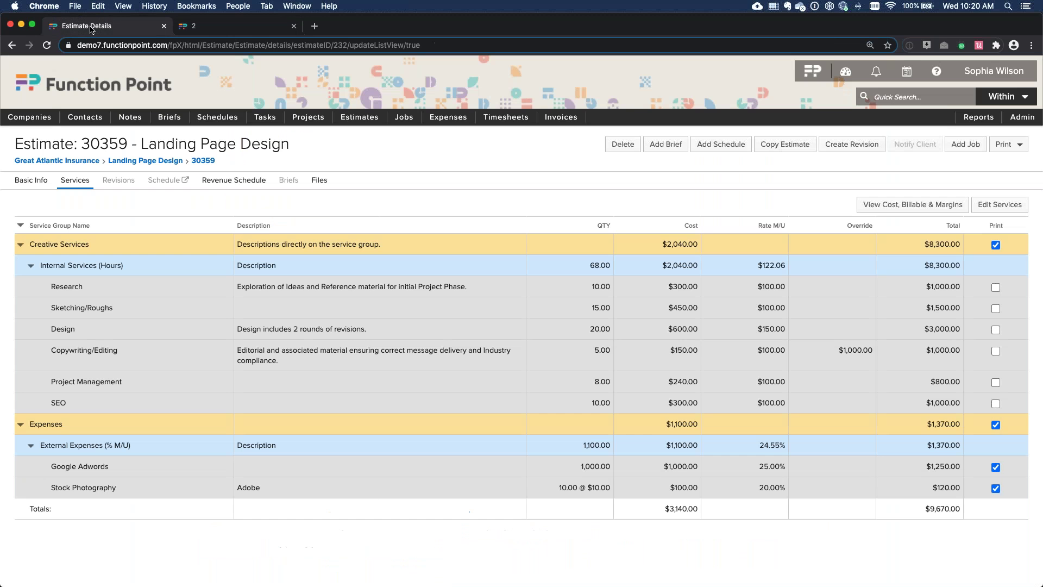
left_click(293, 25)
left_click(1000, 206)
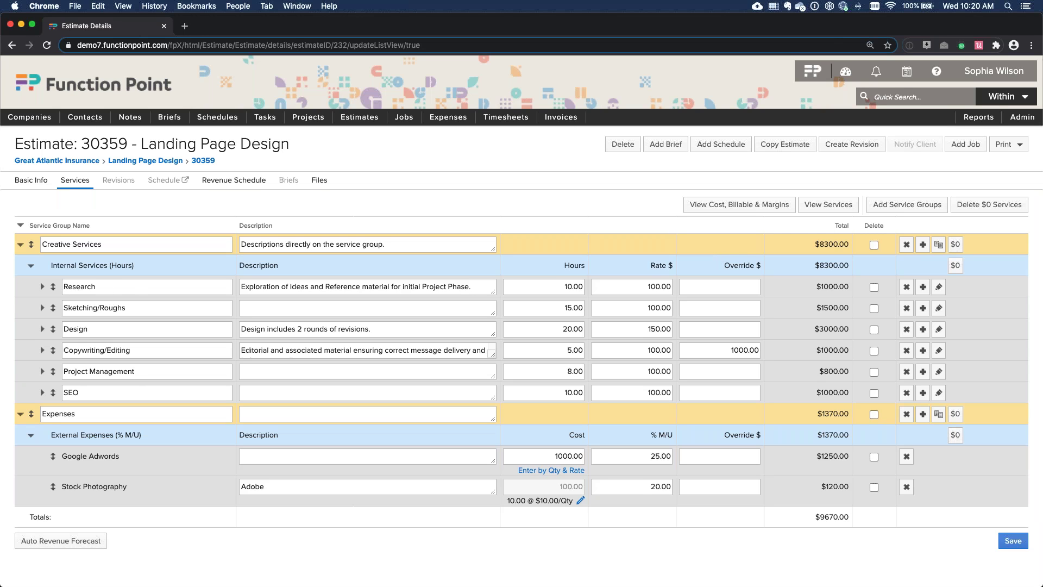
left_click_drag(41, 243, 119, 241)
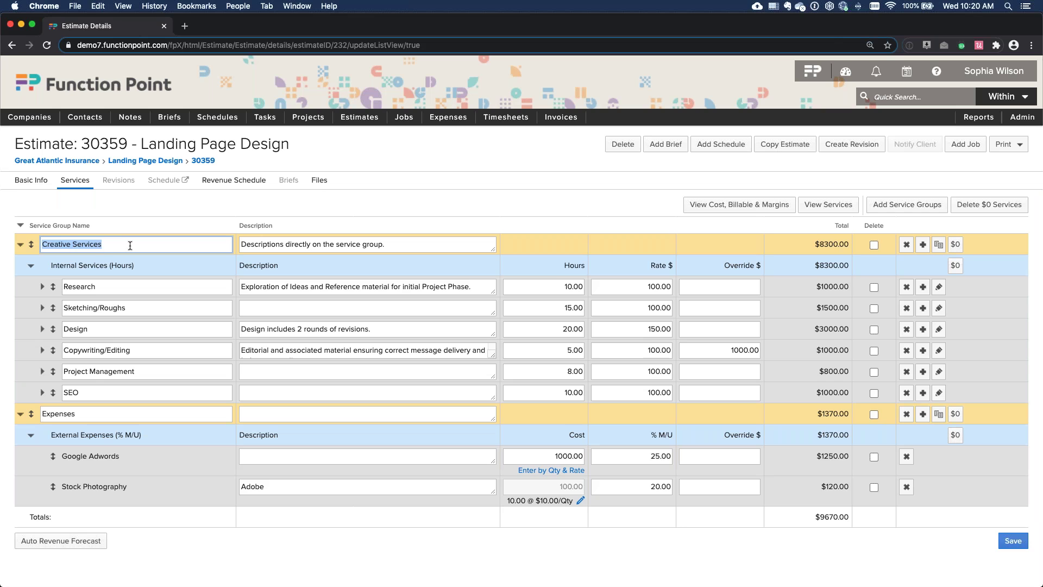
left_click(102, 261)
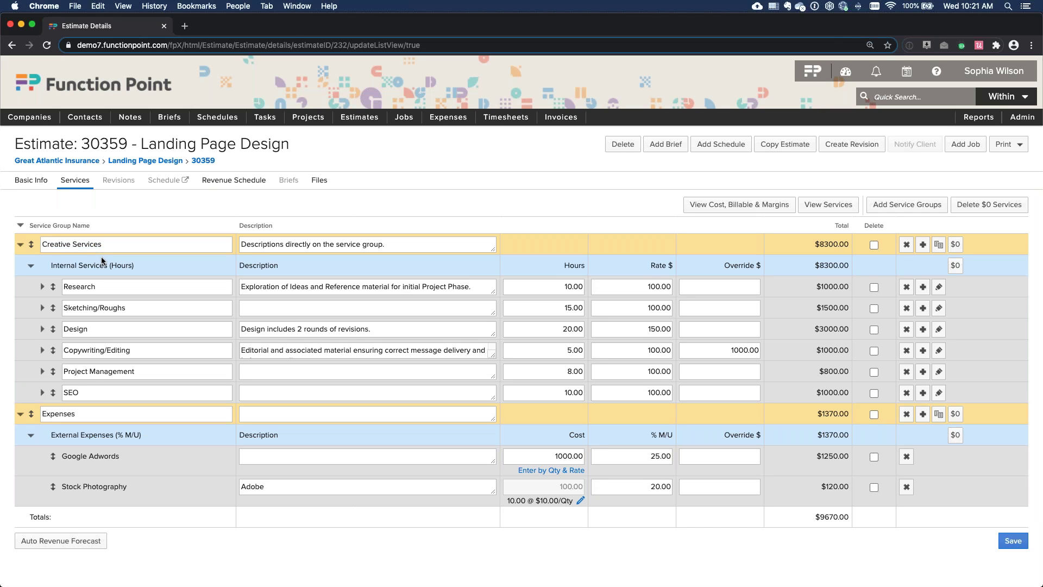
Add the Internal Meeting and Maintenance services to the Creative Services group
left_click(922, 245)
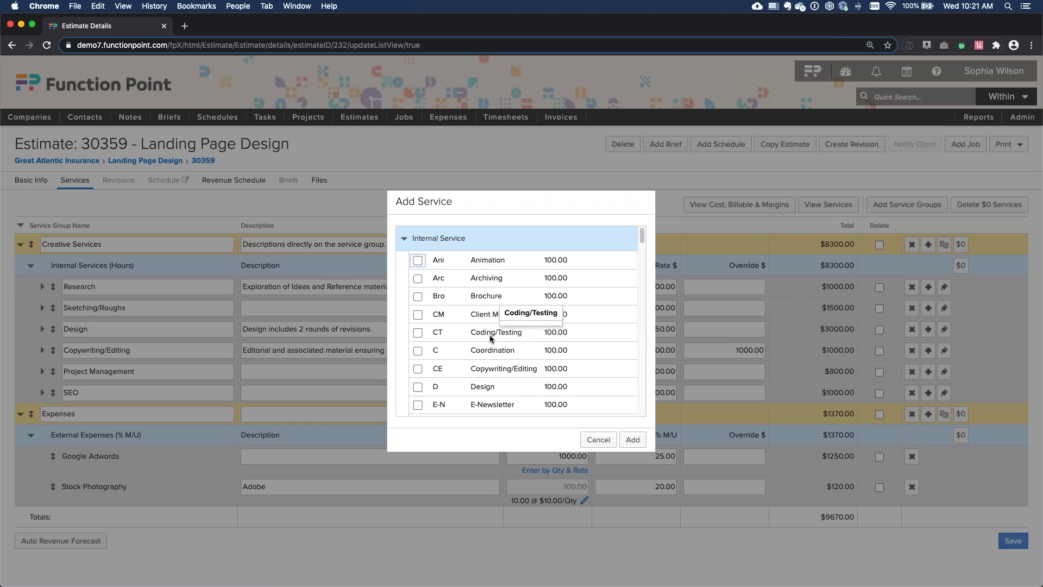
scroll(490, 335, "down", 5)
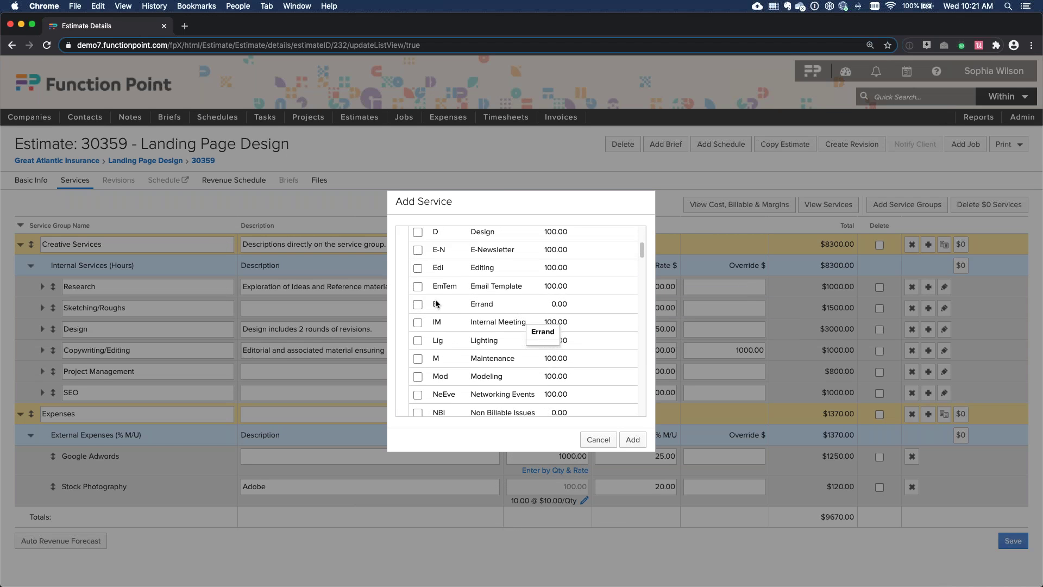
left_click(417, 322)
left_click(417, 359)
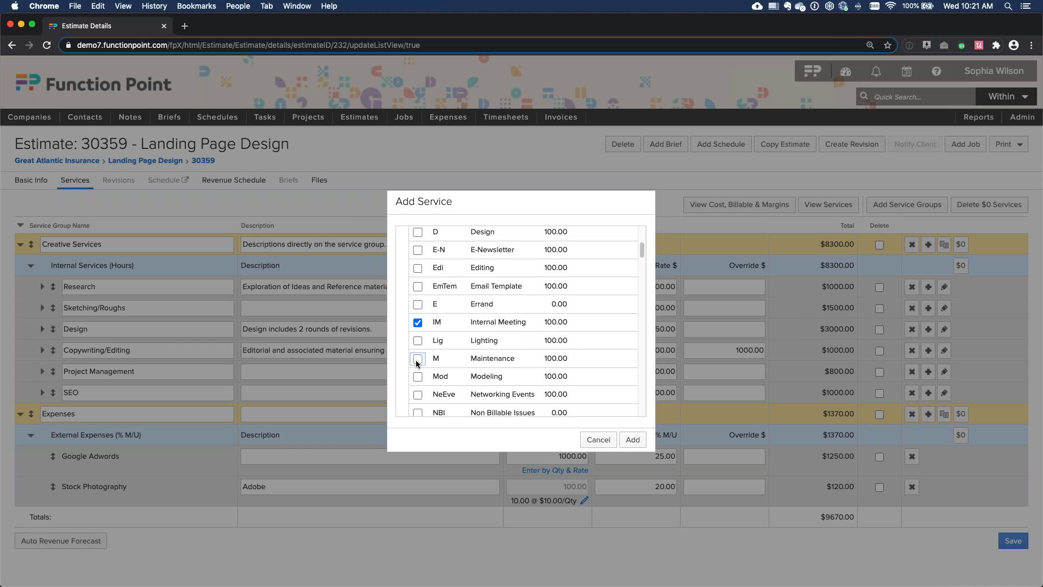
left_click(632, 439)
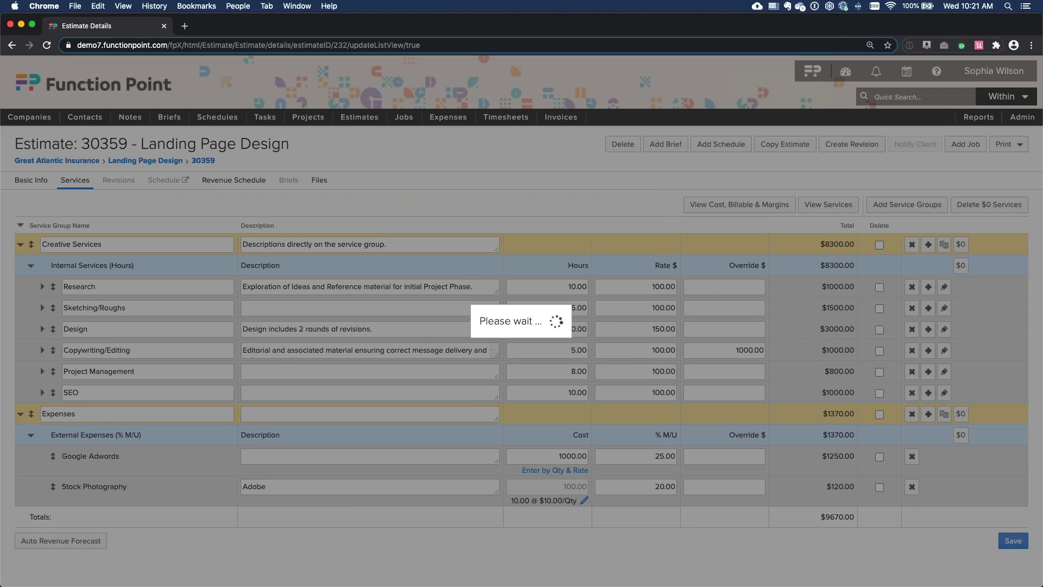
Set Internal Meeting to 5 hours and Maintenance to 10 hours, and save the services
left_click(128, 416)
key("Tab")
key("Tab")
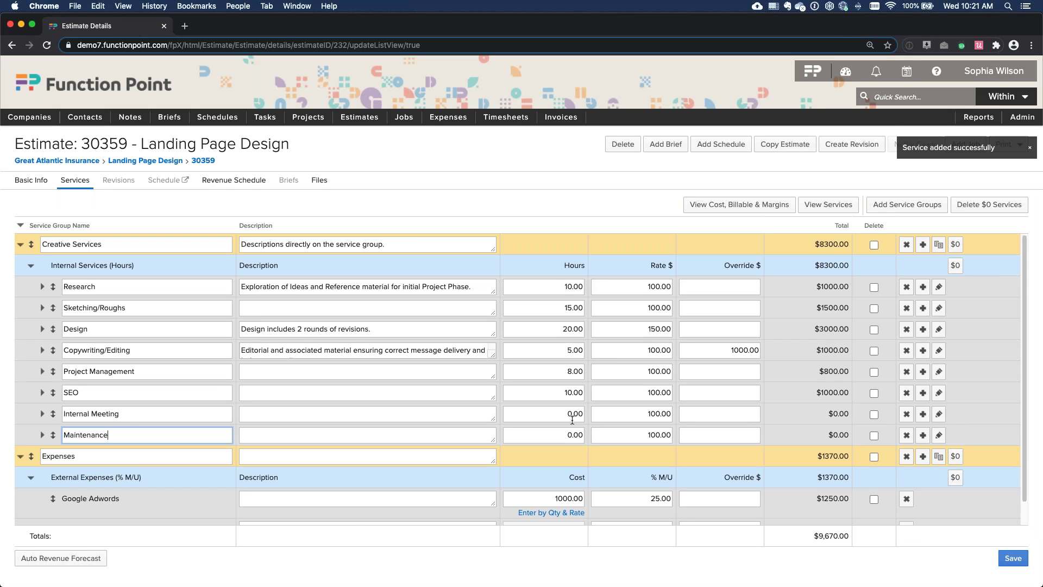
type("5")
left_click(553, 435)
type("10")
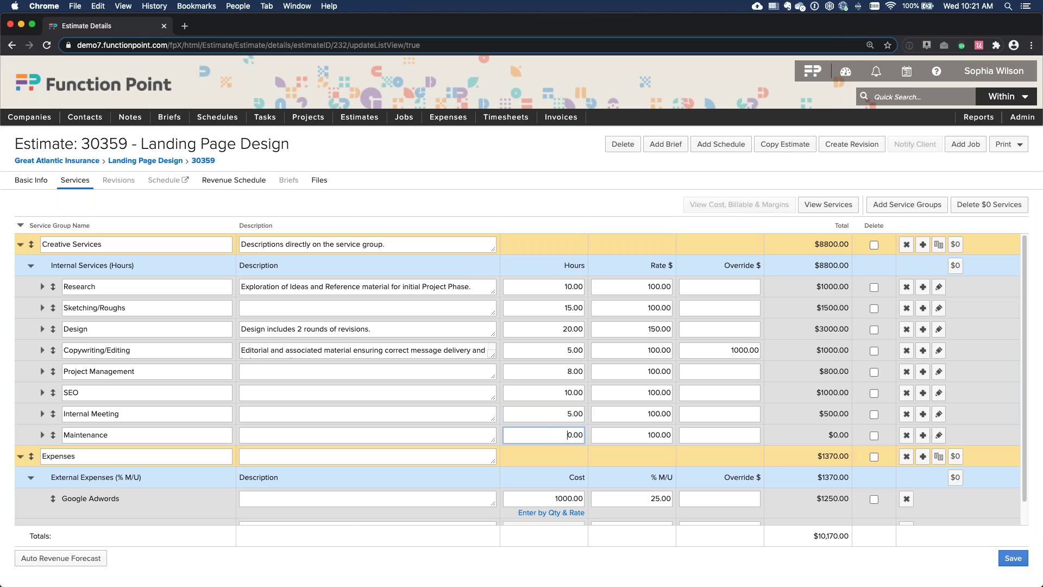
left_click(766, 454)
left_click(746, 418)
left_click(1011, 557)
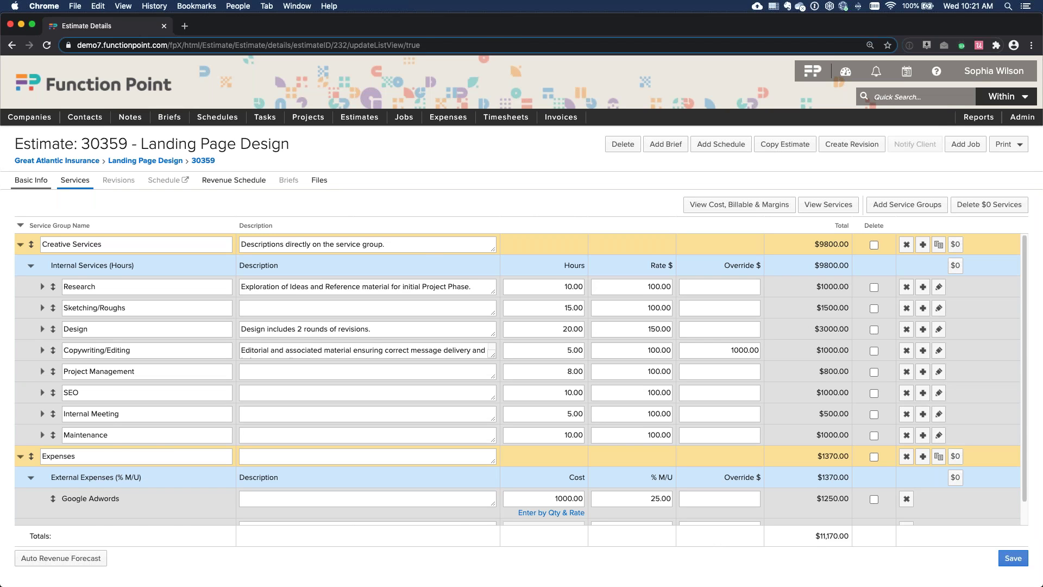
Set the Landing Page Design estimate's Approval Status to Approved in its basic info and continue with the status change
left_click(30, 180)
left_click(257, 292)
left_click(89, 296)
left_click_drag(81, 296, 143, 296)
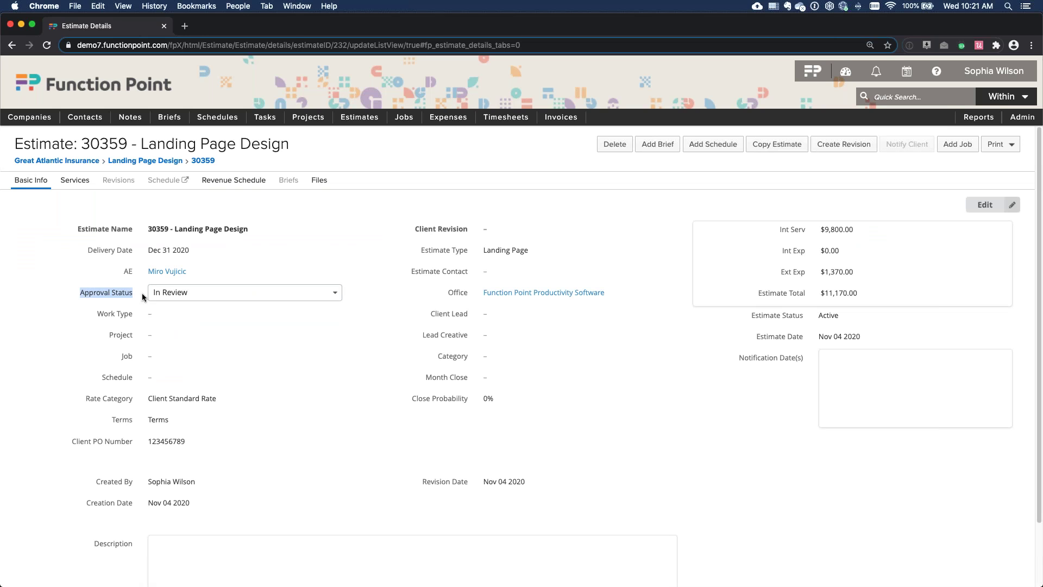
left_click(260, 292)
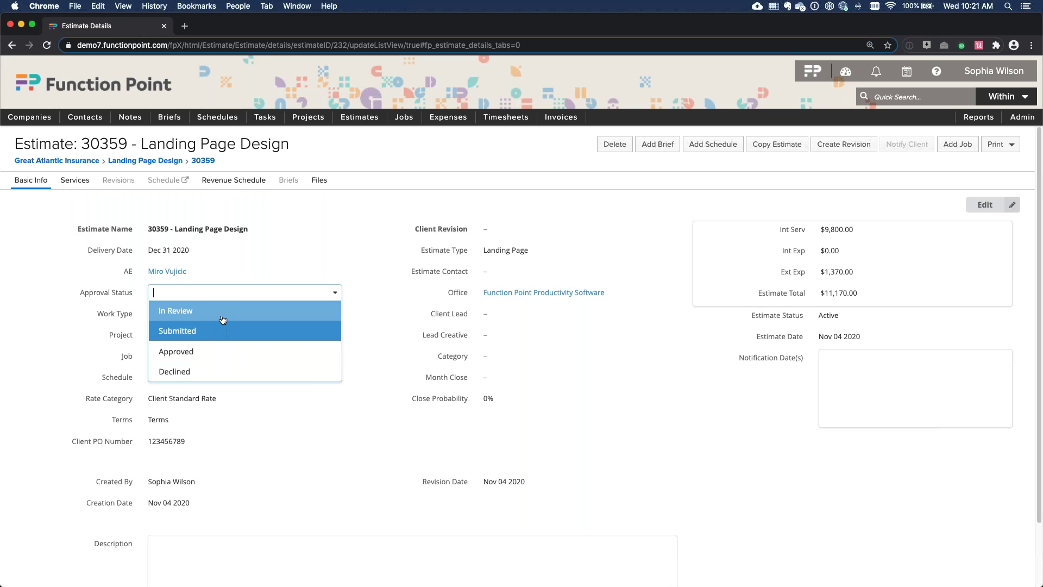
left_click(203, 353)
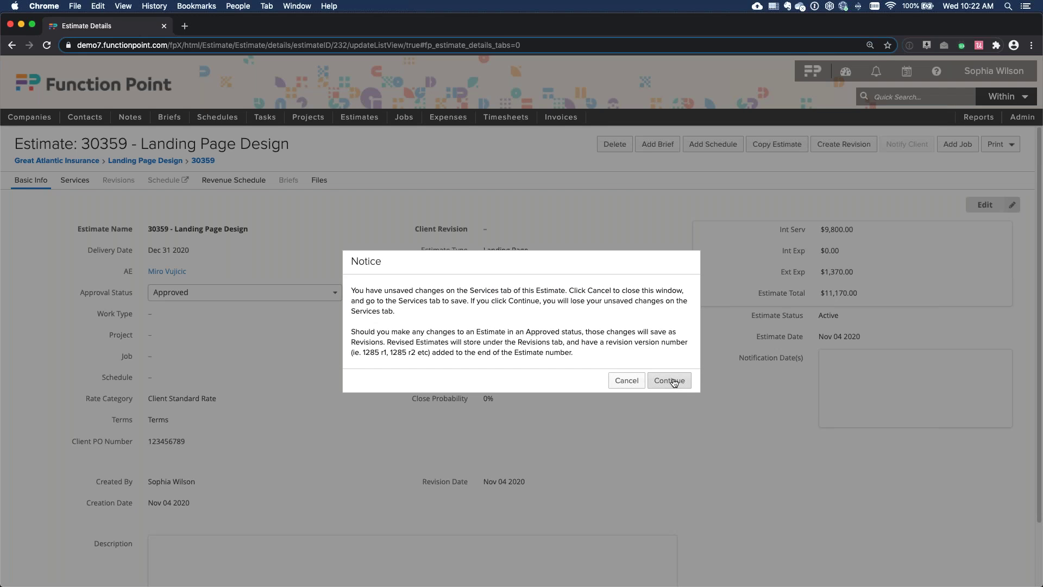
left_click(674, 381)
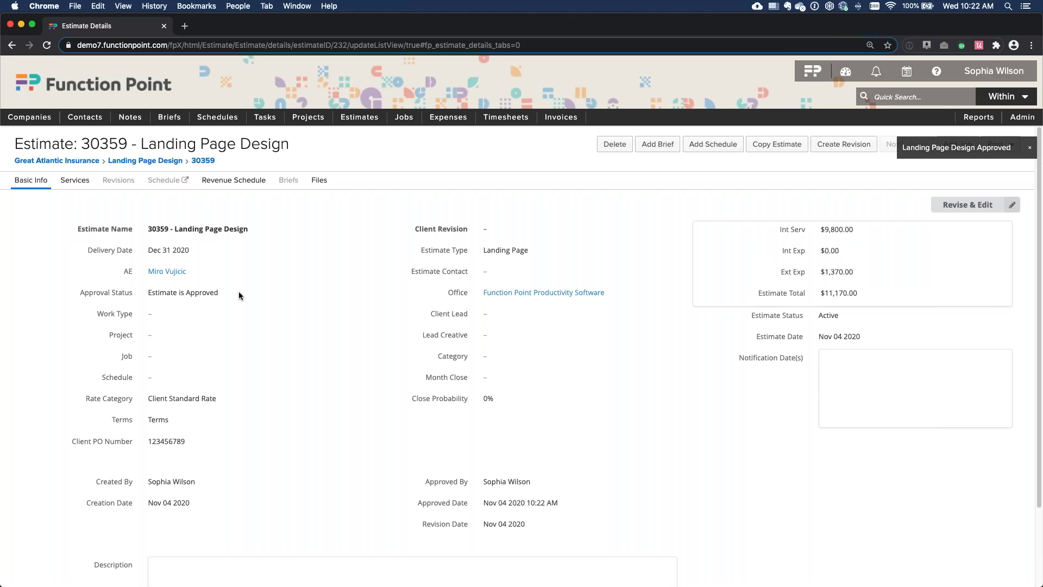
Create an editable revision of the approved Landing Page Design estimate from its services and check the revision number in the title
left_click(75, 181)
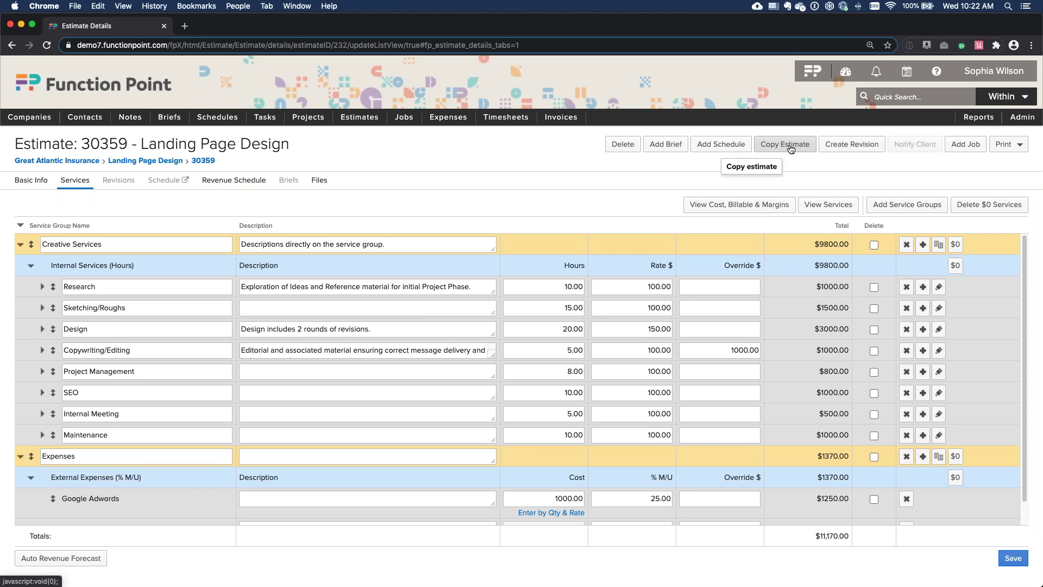
left_click(860, 149)
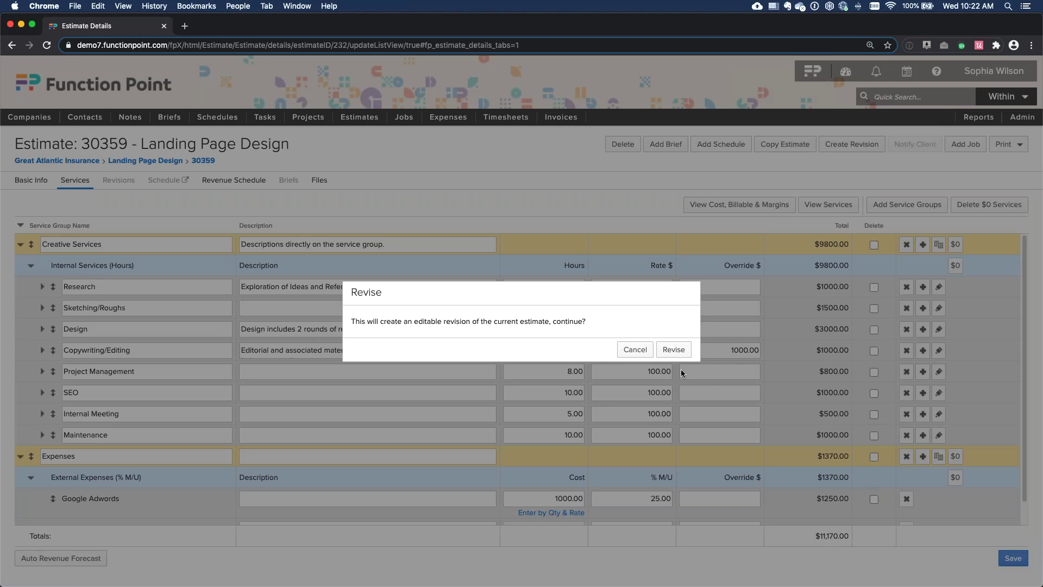
left_click(673, 350)
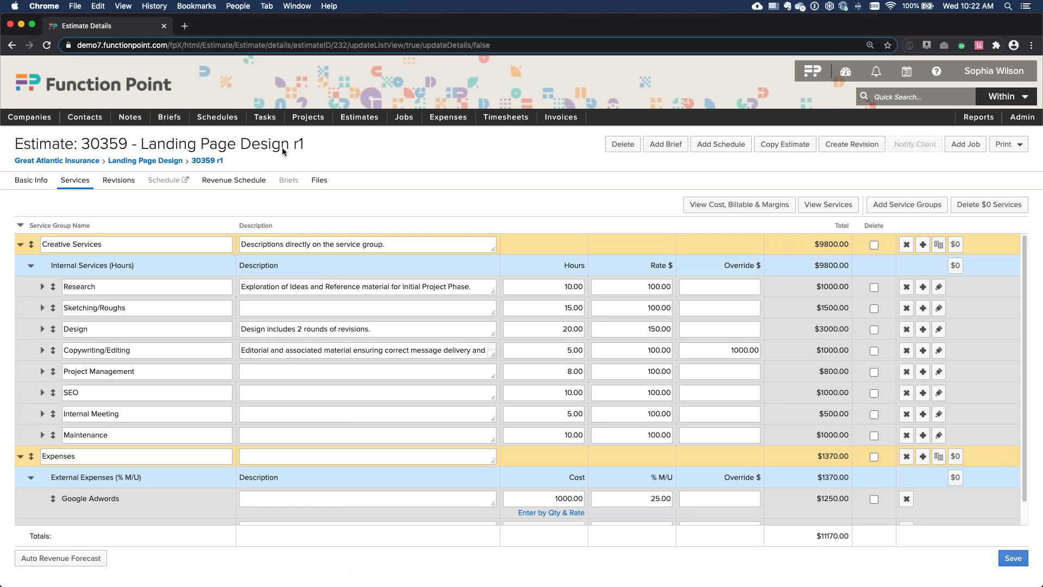
double_click(307, 148)
left_click(311, 149)
Set the Google Adwords cost to 2000 and the Stock Photography quantity to 20, and save the revision's services
scroll(568, 410, "down", 1)
left_click(546, 475)
type("2000")
key("Return")
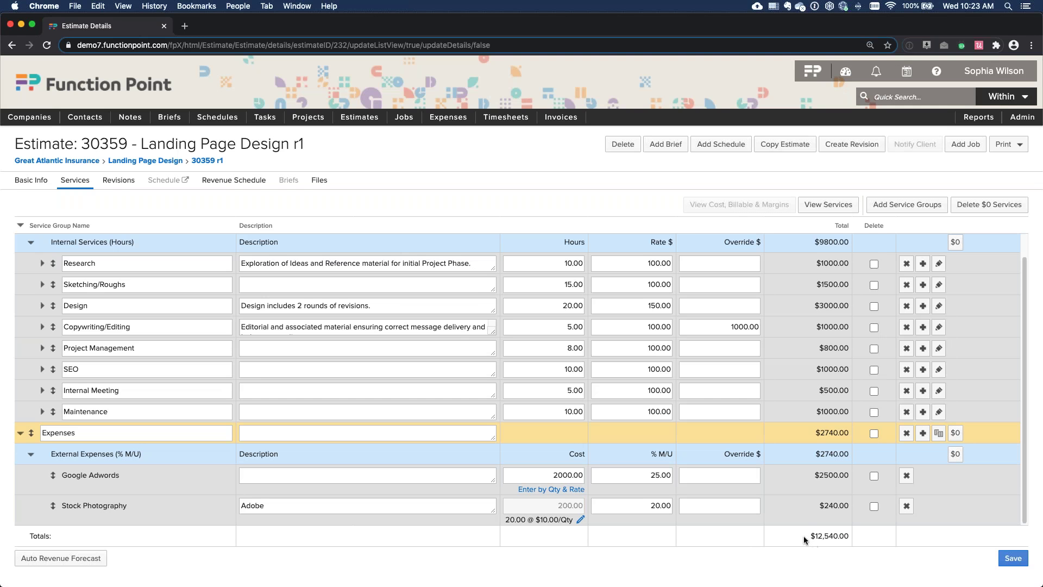
left_click(1013, 558)
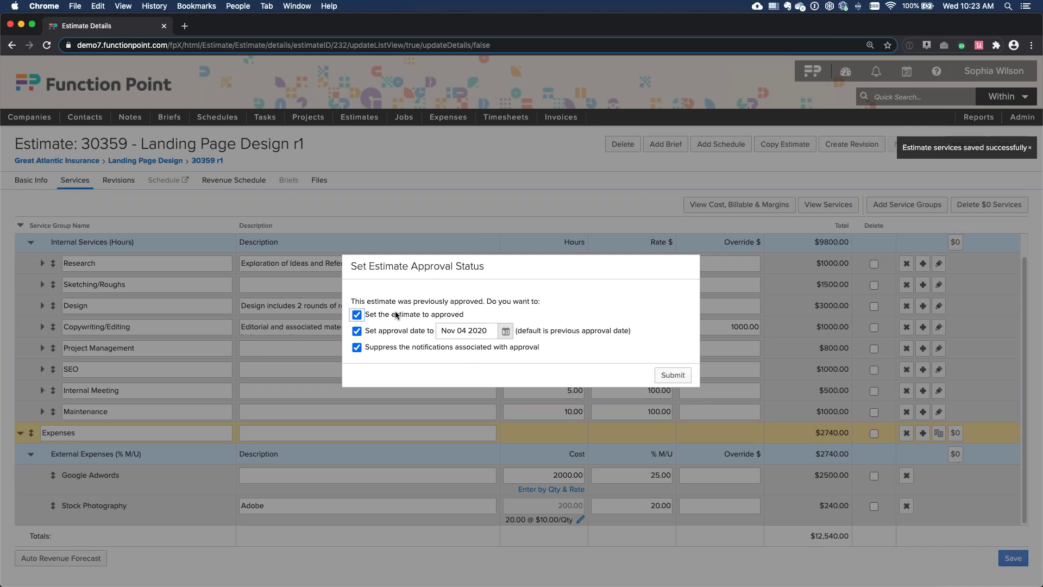
Choose not to set the revised estimate to approved, keeping it In Review, and submit the approval status
left_click_drag(374, 318, 476, 315)
left_click(476, 315)
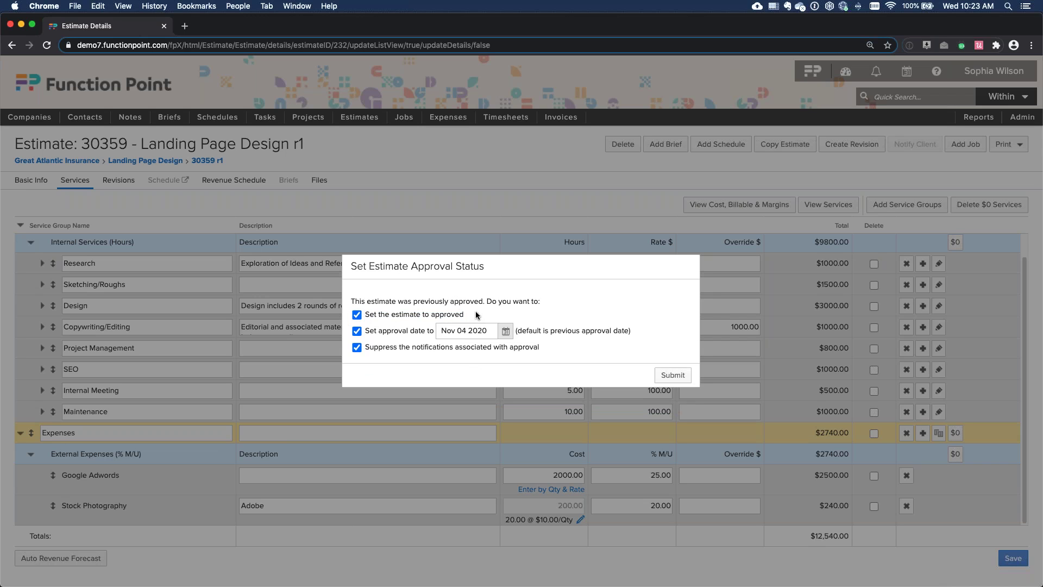
left_click(357, 315)
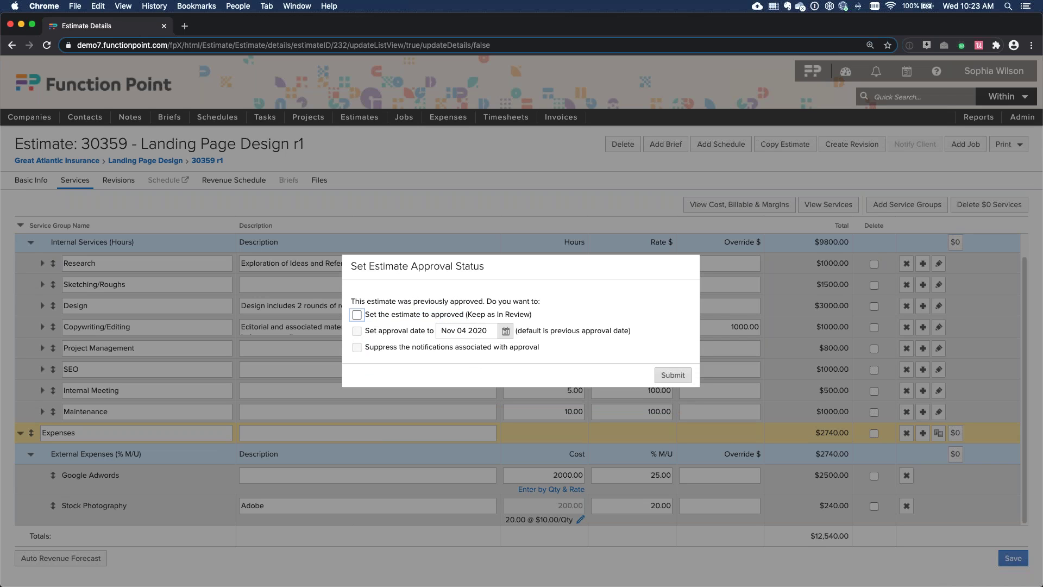
left_click(672, 375)
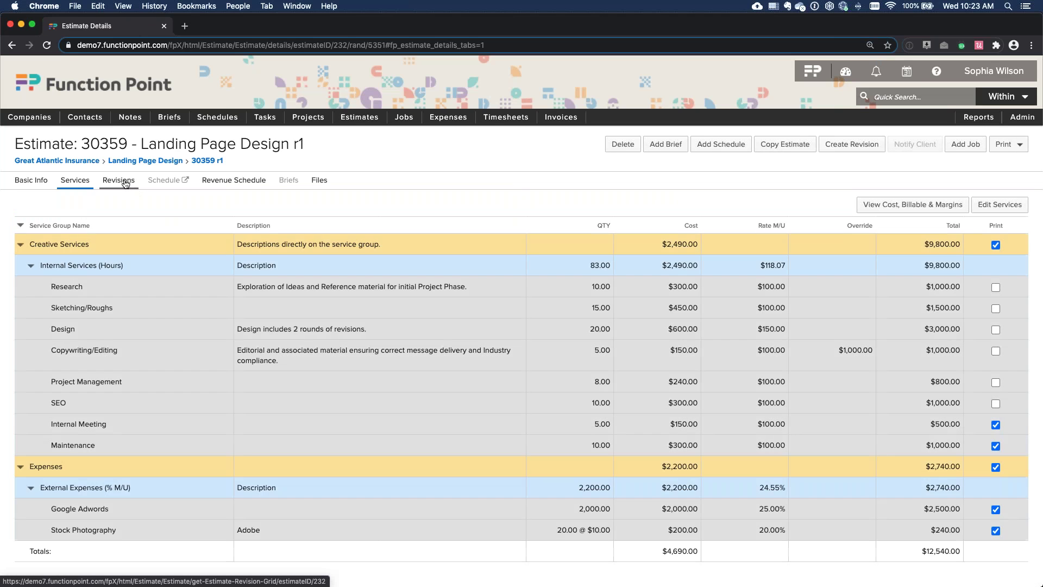
Examine the estimate's revision list, comparing the status and subtotal of the original with those of revision r1
left_click(120, 183)
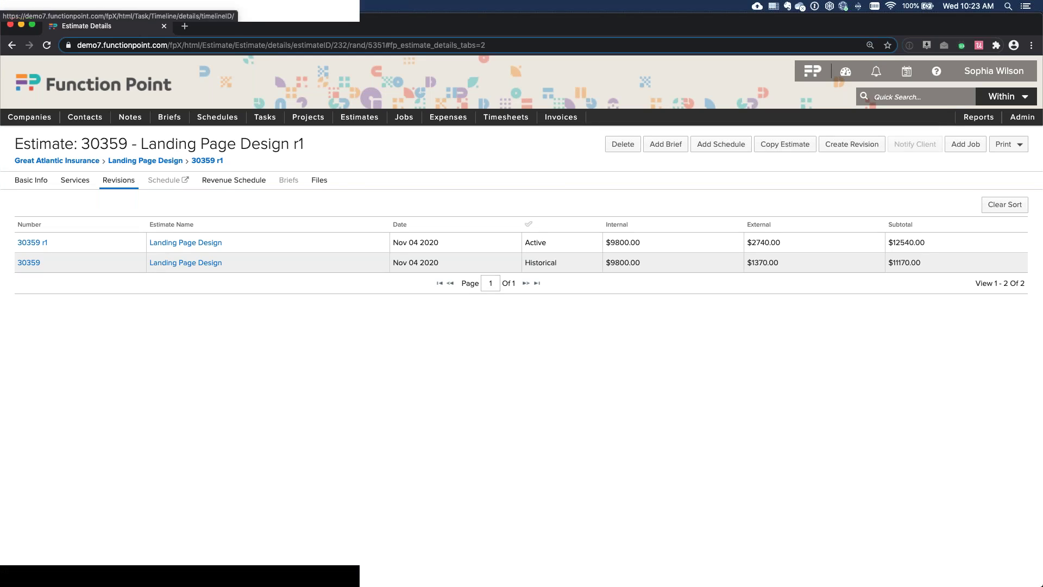
left_click_drag(63, 263, 560, 265)
left_click(524, 266)
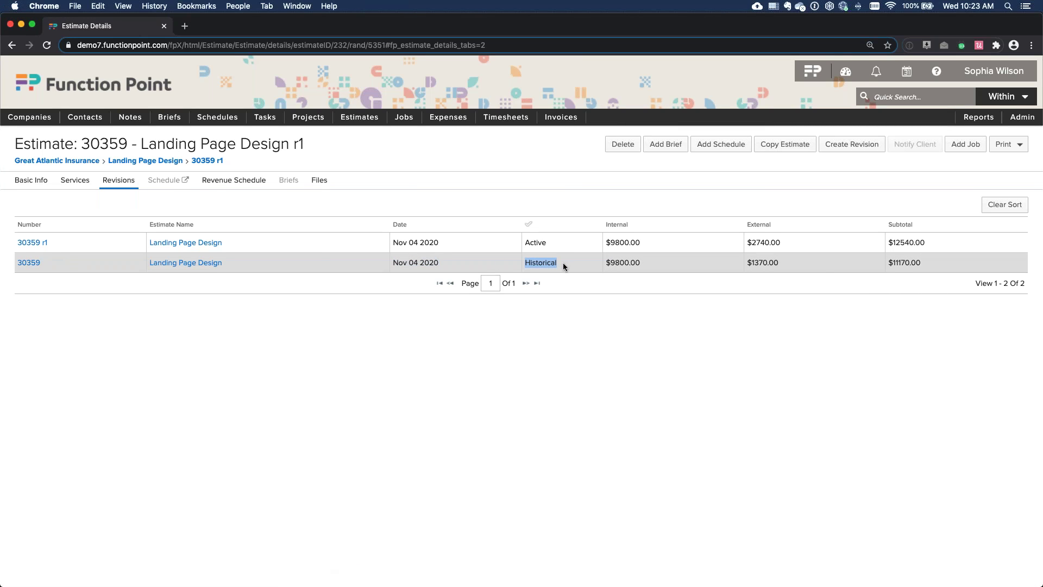
left_click_drag(889, 265, 928, 264)
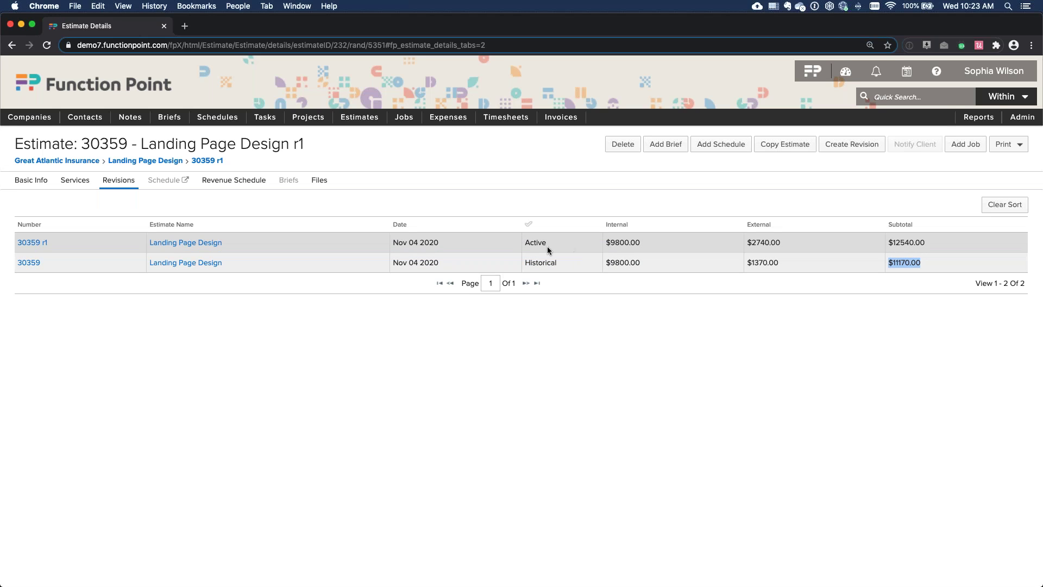
left_click_drag(523, 242, 560, 242)
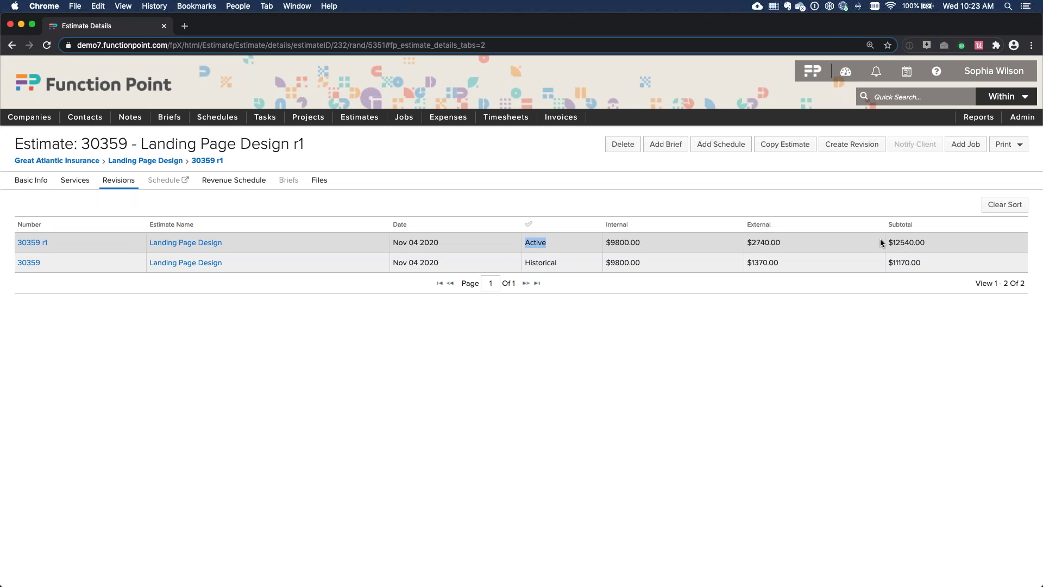
left_click_drag(885, 243, 938, 242)
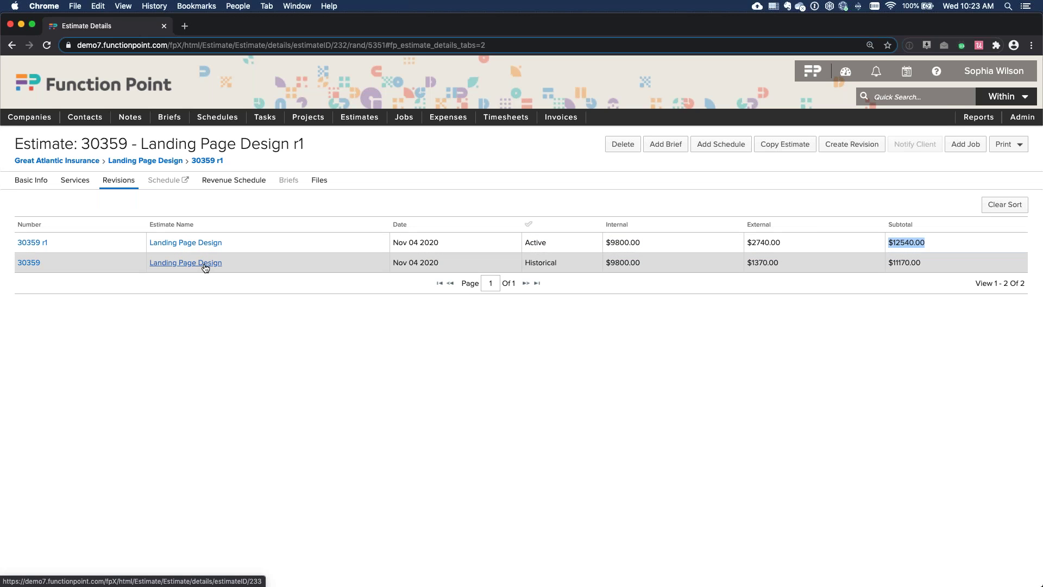
left_click(406, 200)
Open the historical estimate 30359 from the revision list and make it the active version
left_click(75, 181)
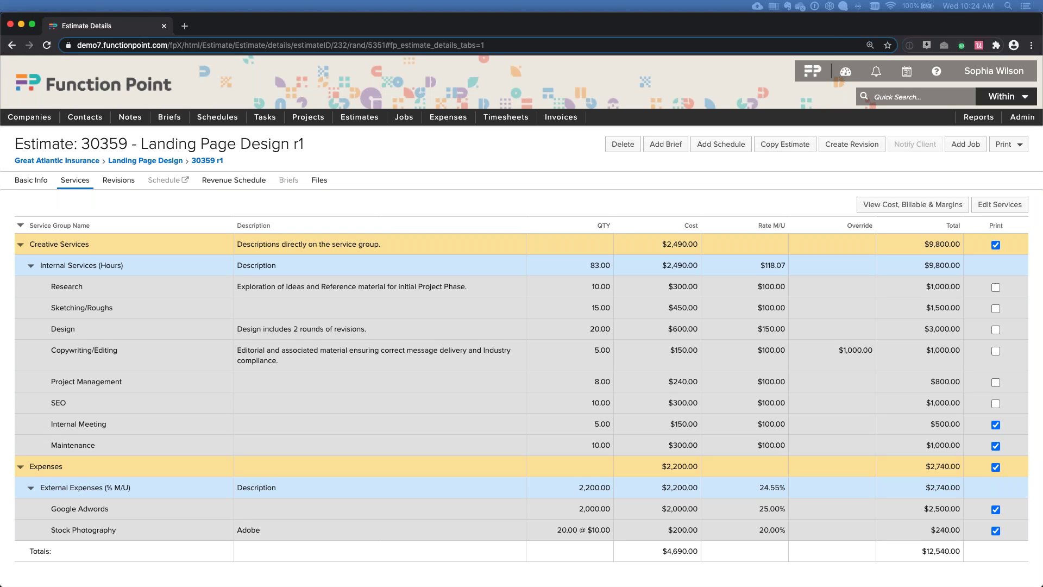
left_click(115, 188)
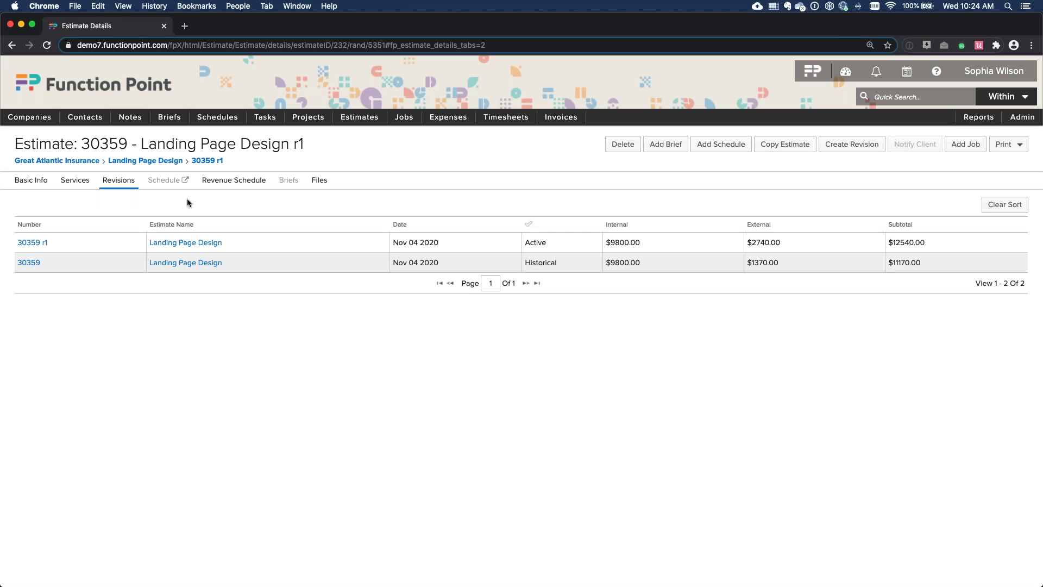
left_click(24, 263)
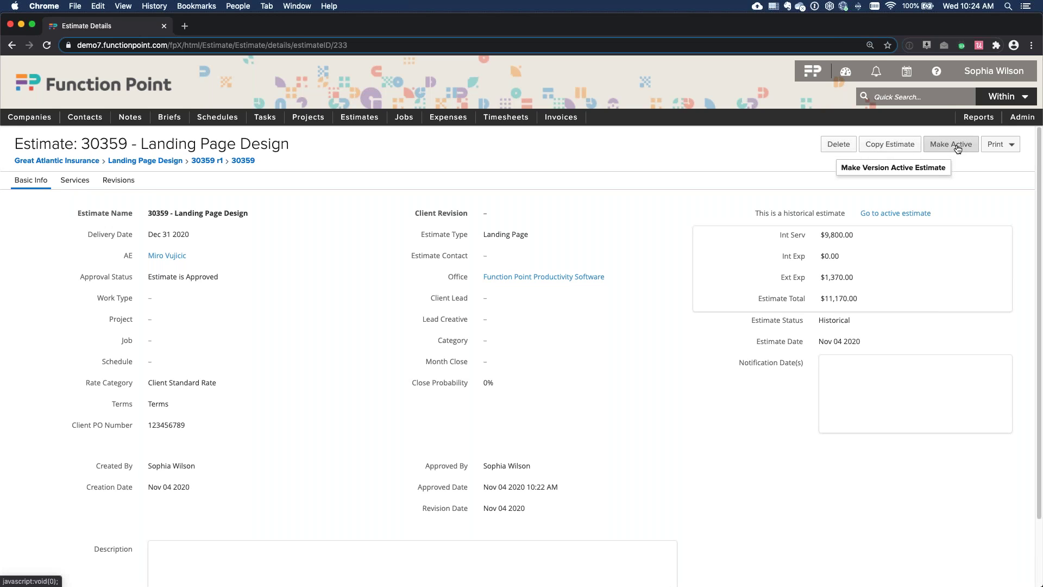
left_click(957, 148)
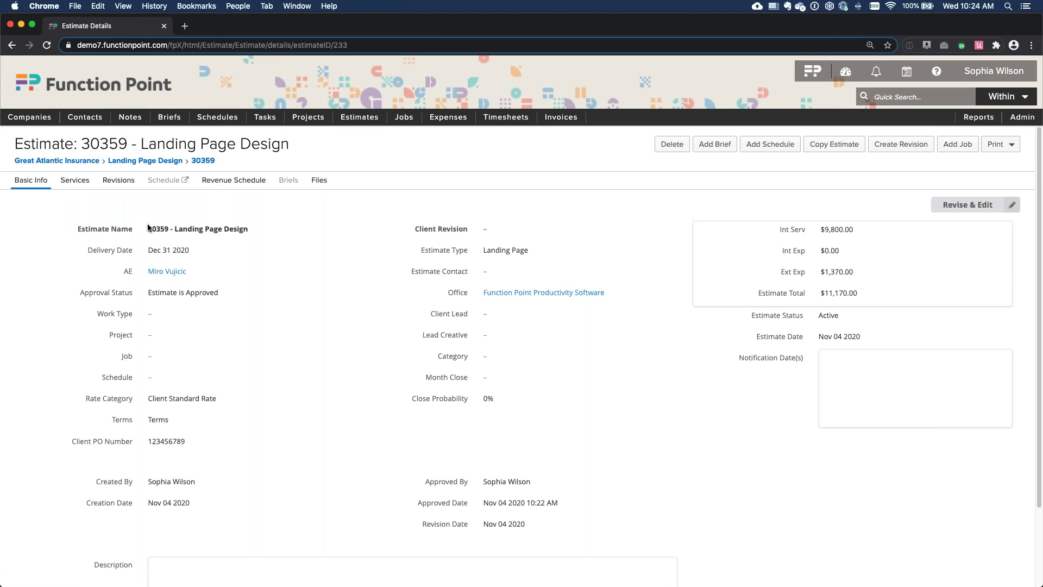
Check the status of both estimate versions in the revision list and view the active version's services
left_click(112, 182)
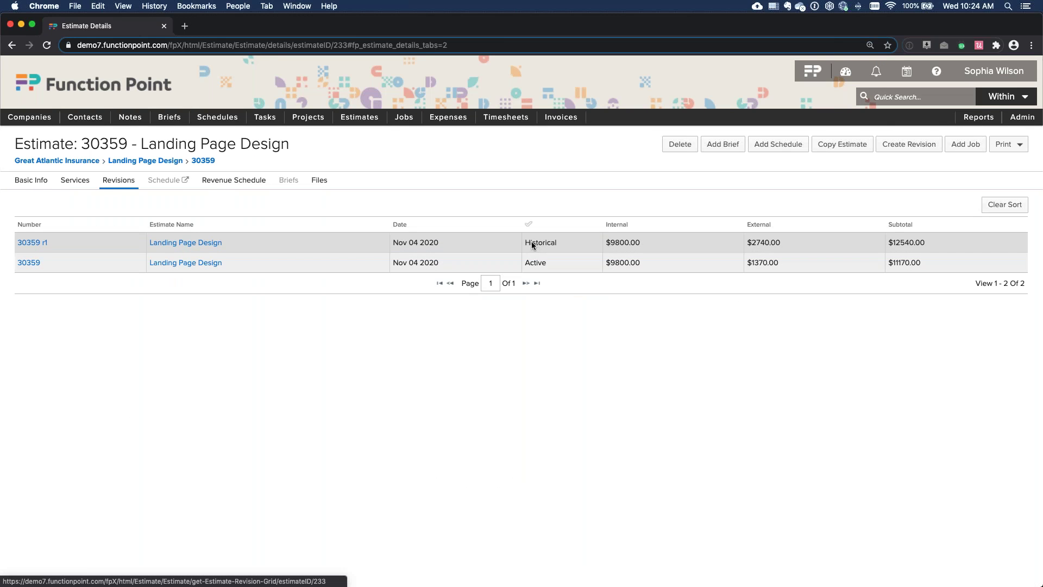
left_click_drag(522, 243, 570, 244)
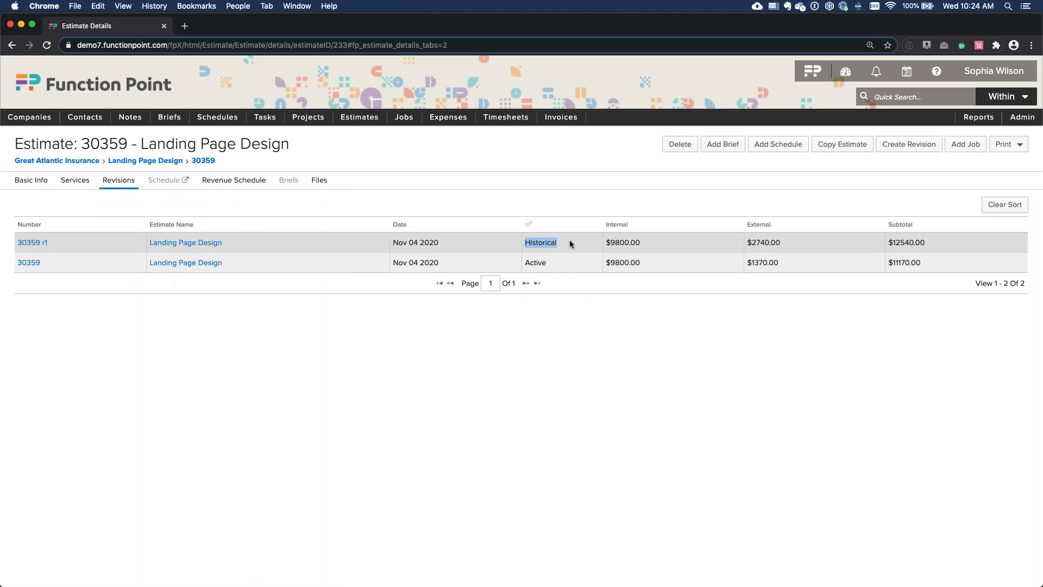
double_click(561, 263)
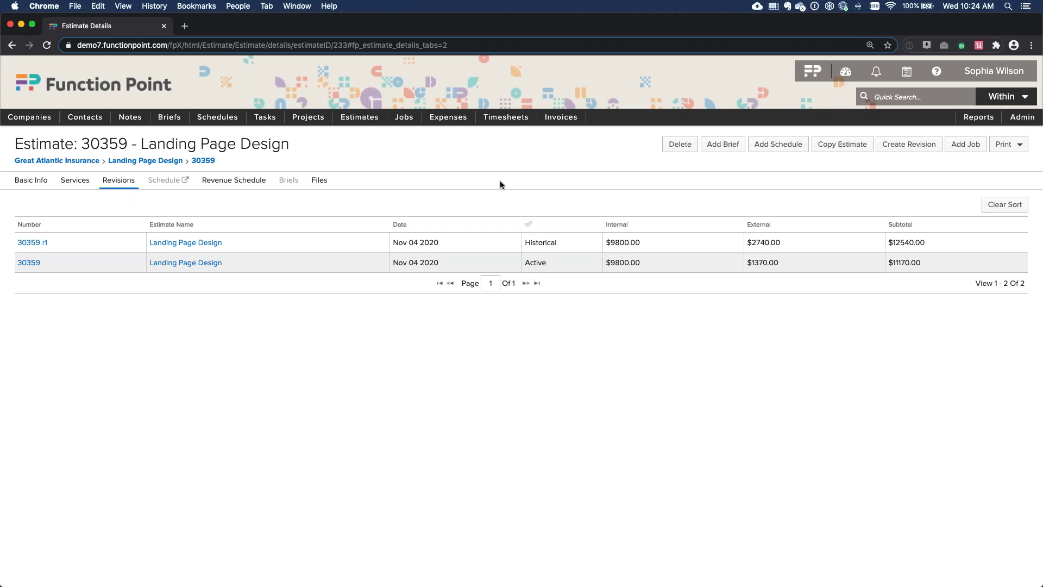
left_click(72, 182)
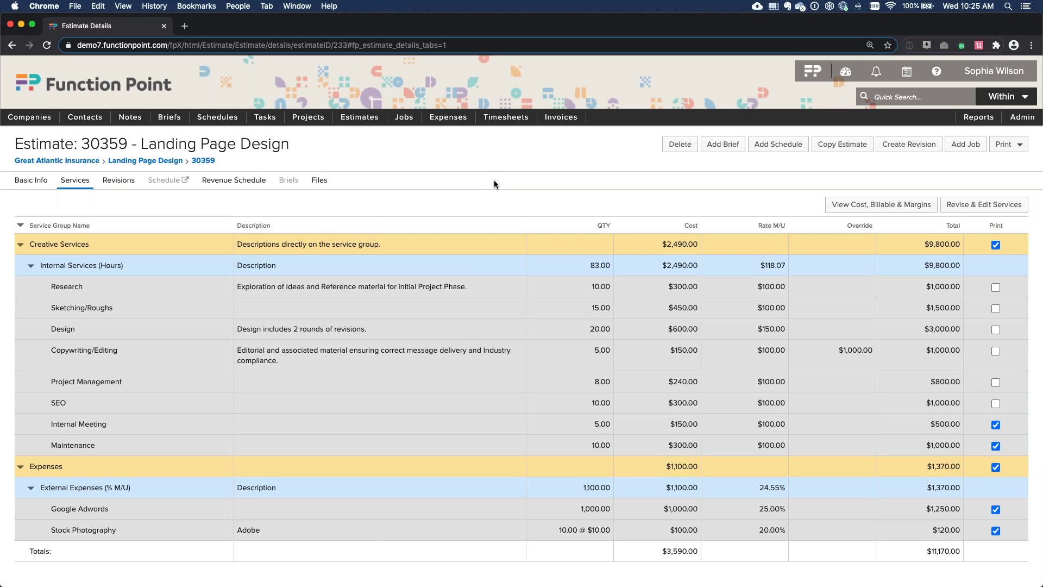
Open Great Atlantic Insurance's Corporate Branding Campaign project from the project list
mouse_move(311, 124)
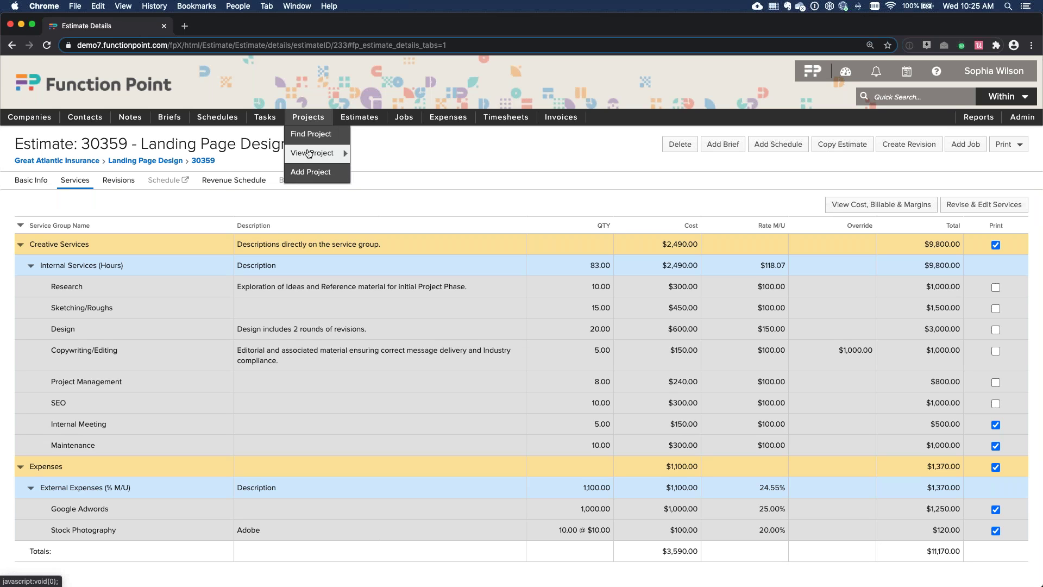
left_click(313, 120)
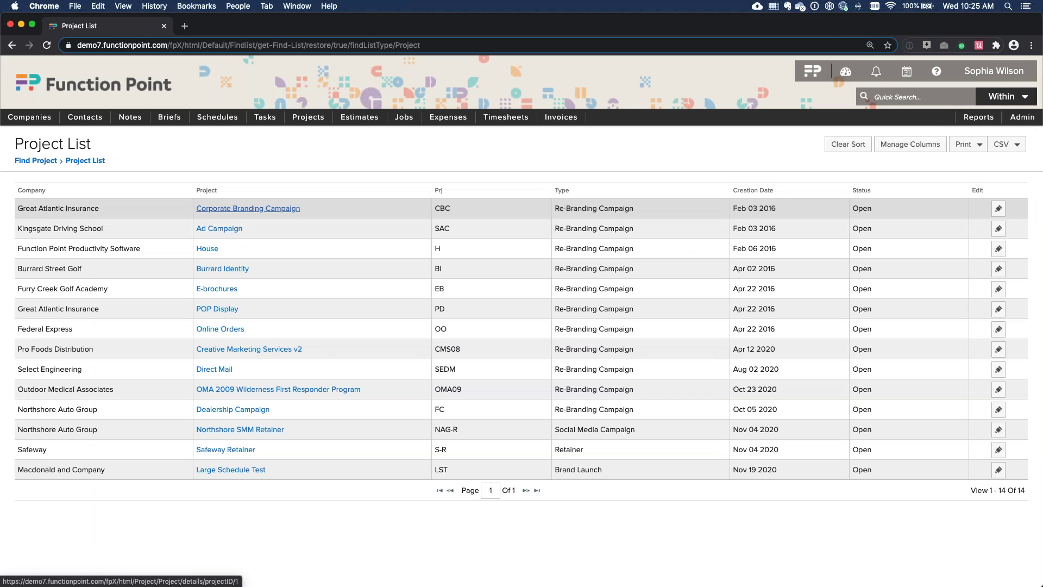
left_click(250, 210)
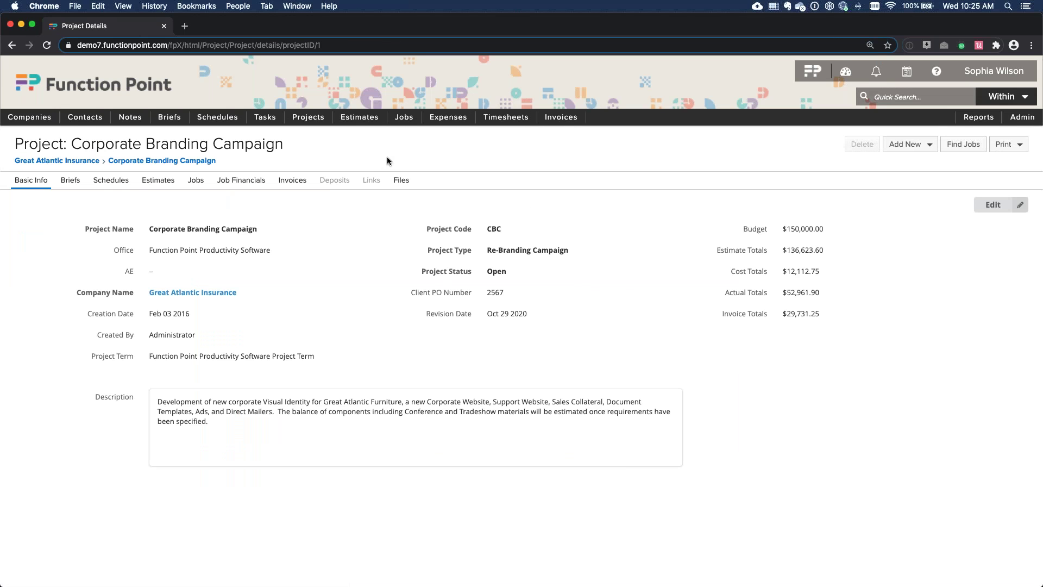
mouse_move(311, 120)
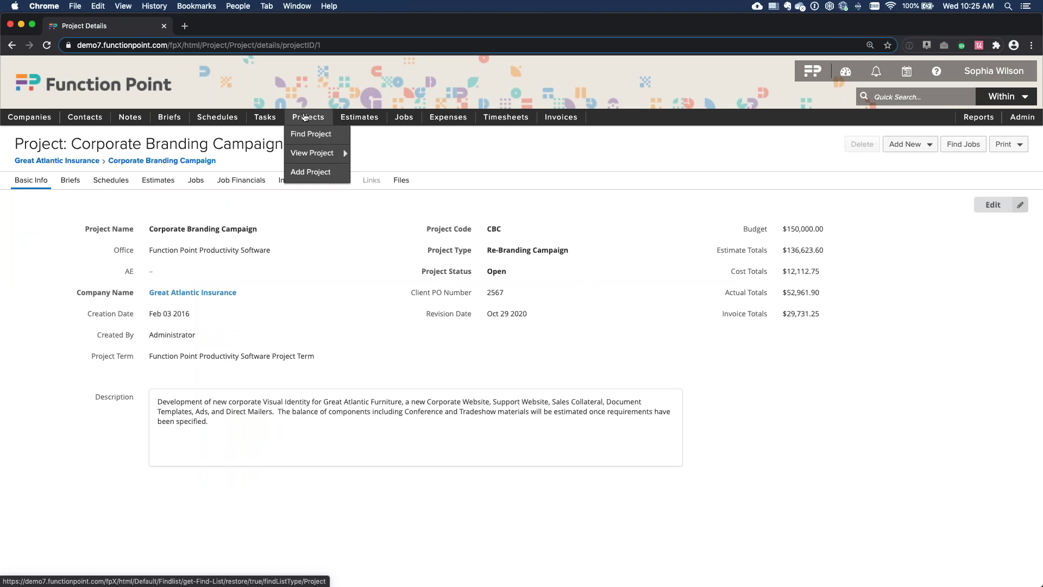
mouse_move(400, 119)
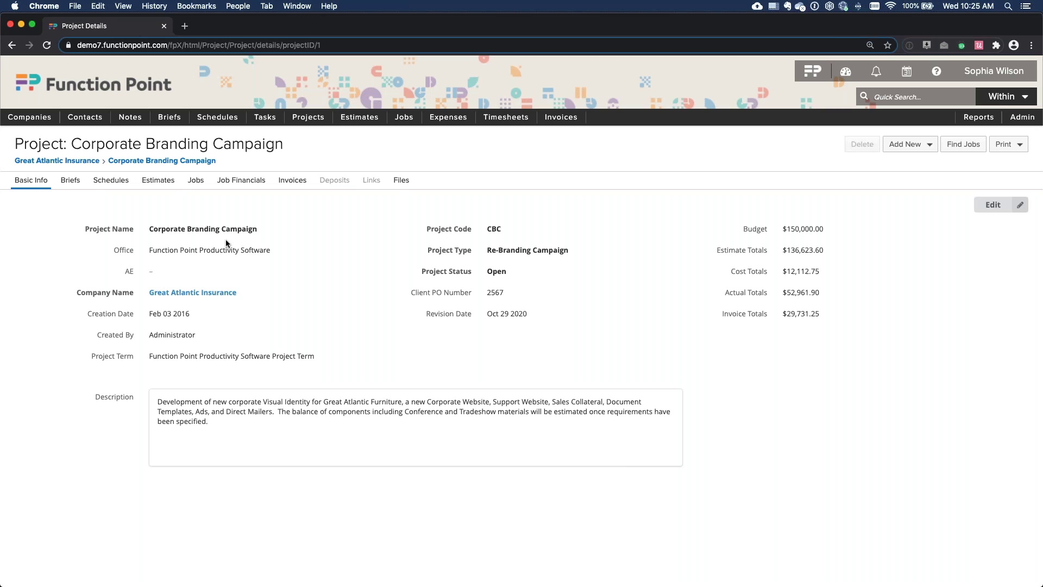
Examine the Corporate Branding Campaign project's title, budget and estimate totals
left_click_drag(16, 143, 288, 147)
left_click(288, 147)
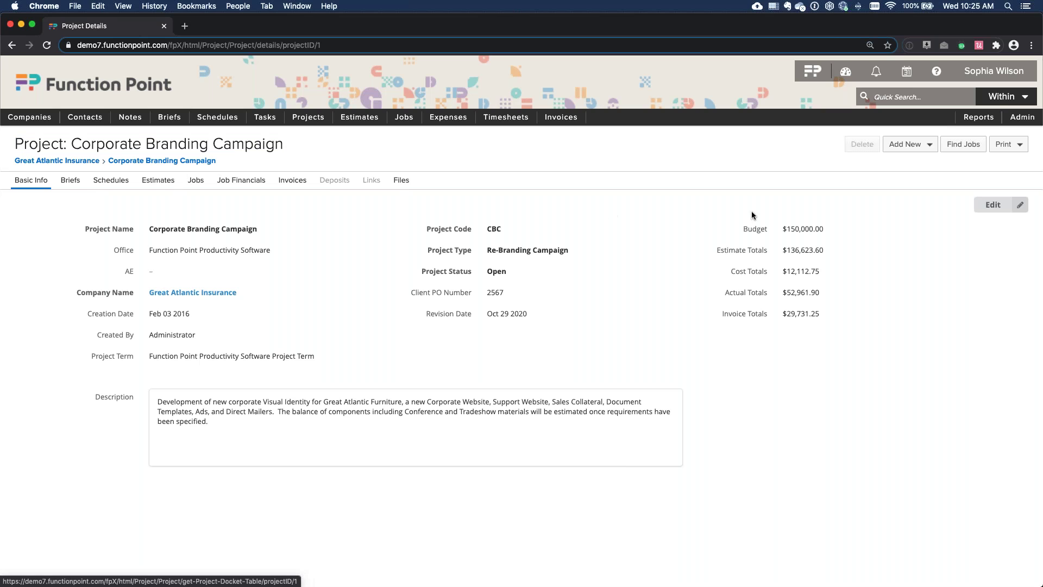
double_click(753, 228)
left_click(842, 230, "shift")
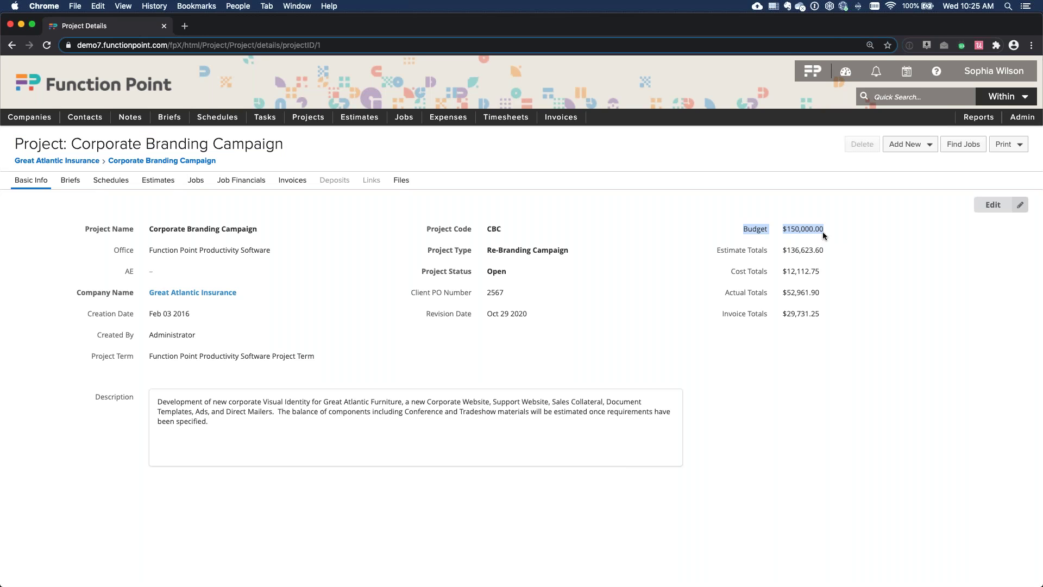
triple_click(801, 249)
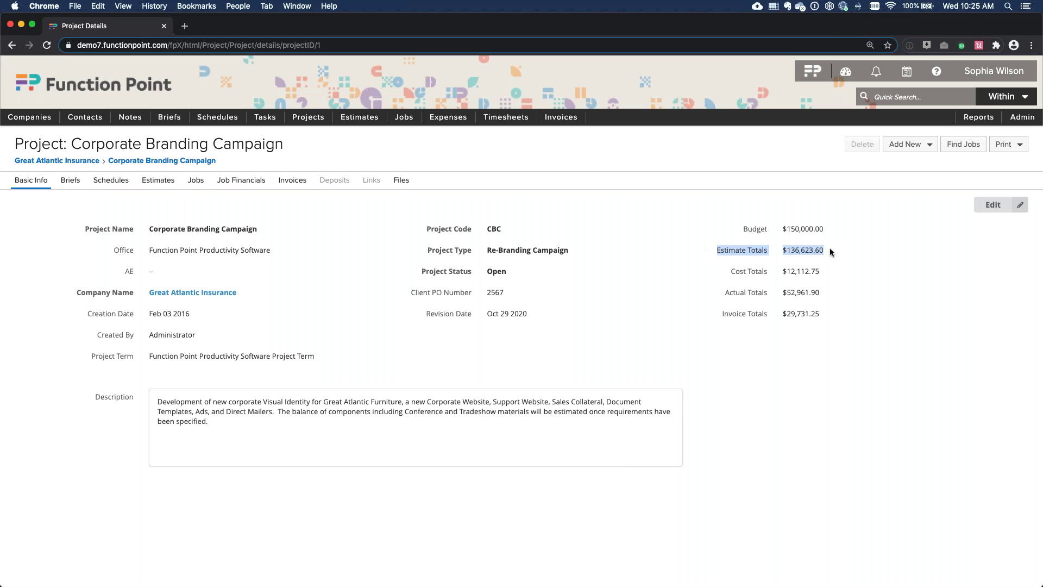
List the Corporate Branding Campaign project's estimates and sort them by status in descending order
left_click(153, 183)
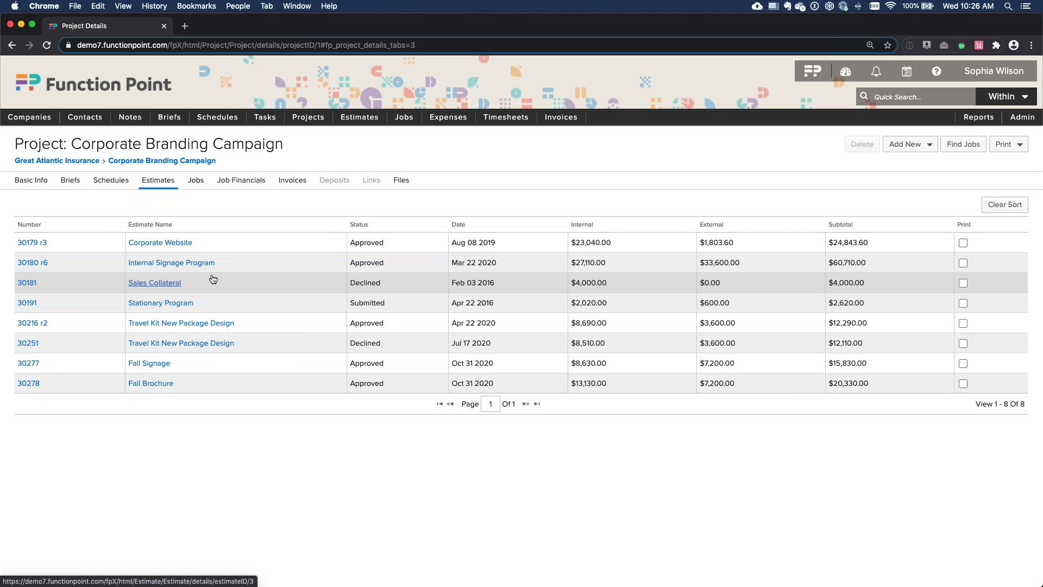
double_click(359, 224)
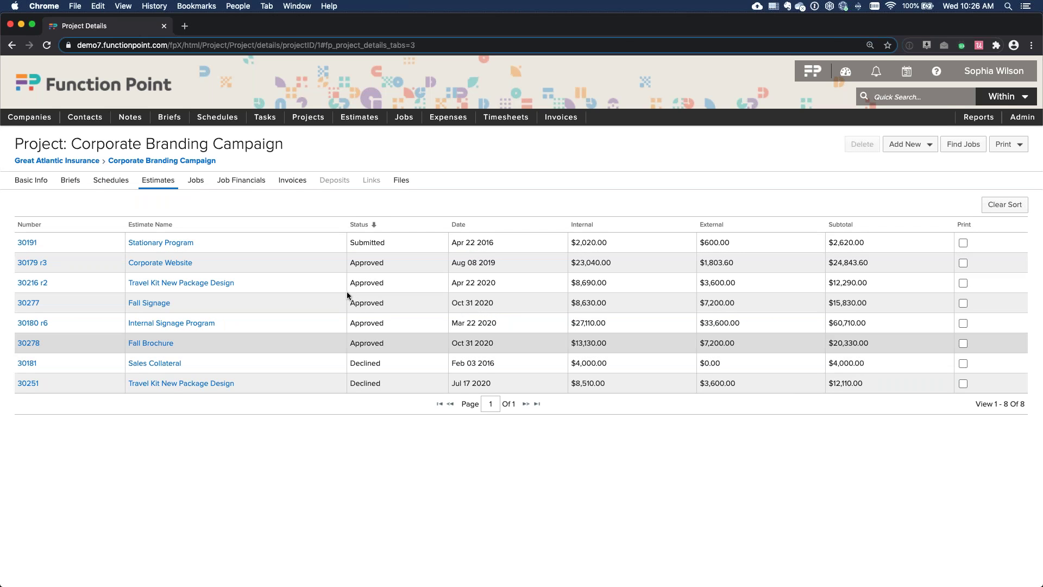
Examine the approved estimates in the Corporate Branding Campaign project's list, checking their statuses and names
double_click(366, 264)
double_click(366, 282)
left_click(367, 305)
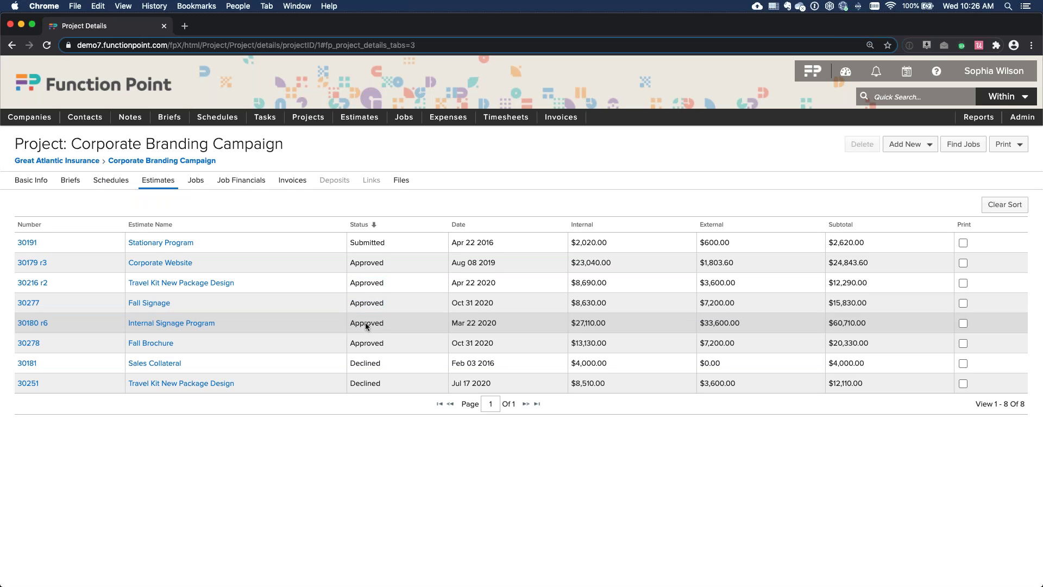
double_click(366, 322)
double_click(366, 342)
triple_click(209, 263)
triple_click(250, 282)
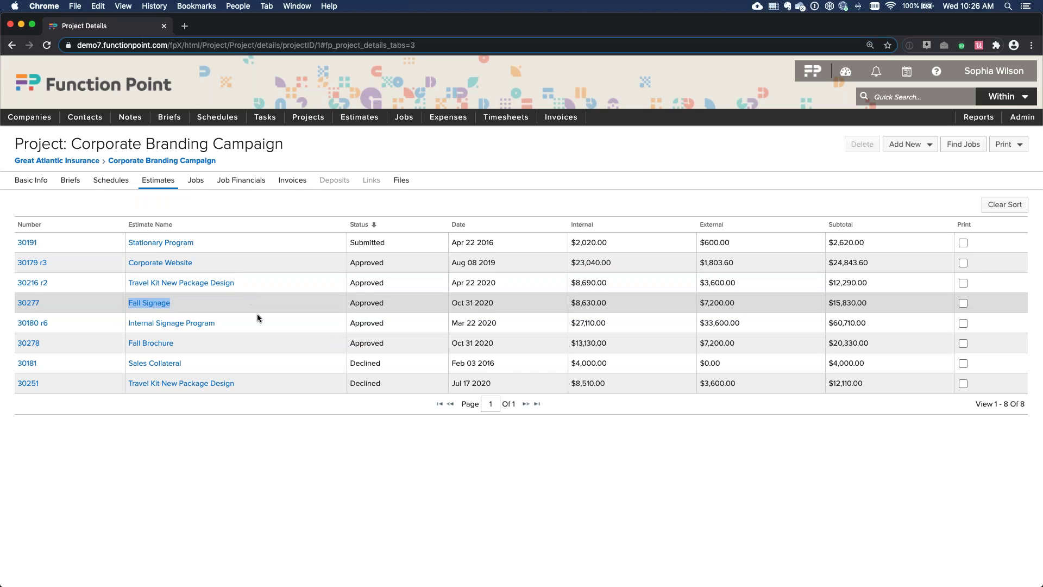
triple_click(255, 315)
left_click(239, 339)
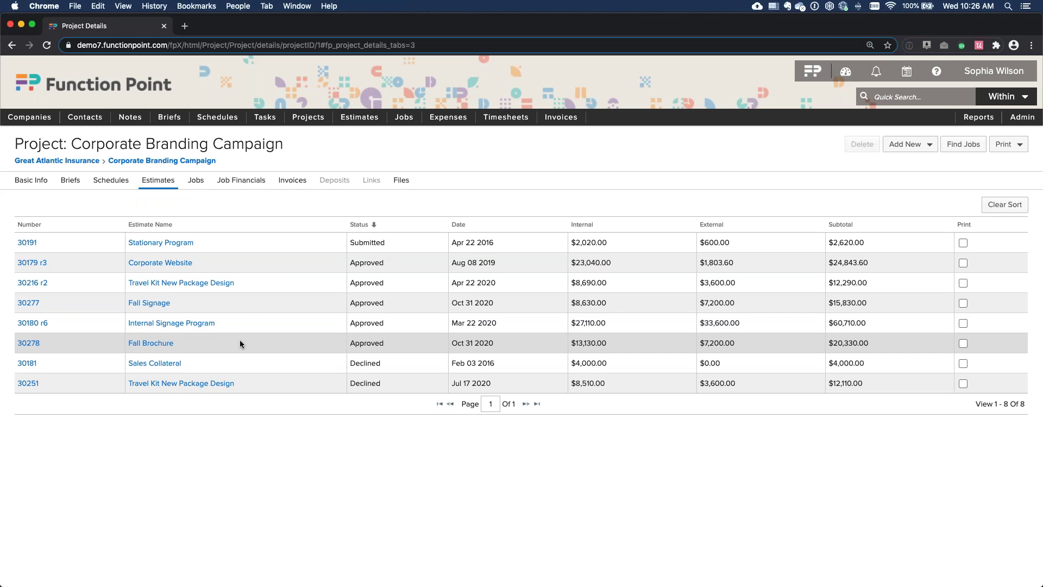
triple_click(239, 340)
left_click(240, 341)
Open the Landing Page Design estimate and start a revision of it for editing
left_click(359, 117)
mouse_move(363, 153)
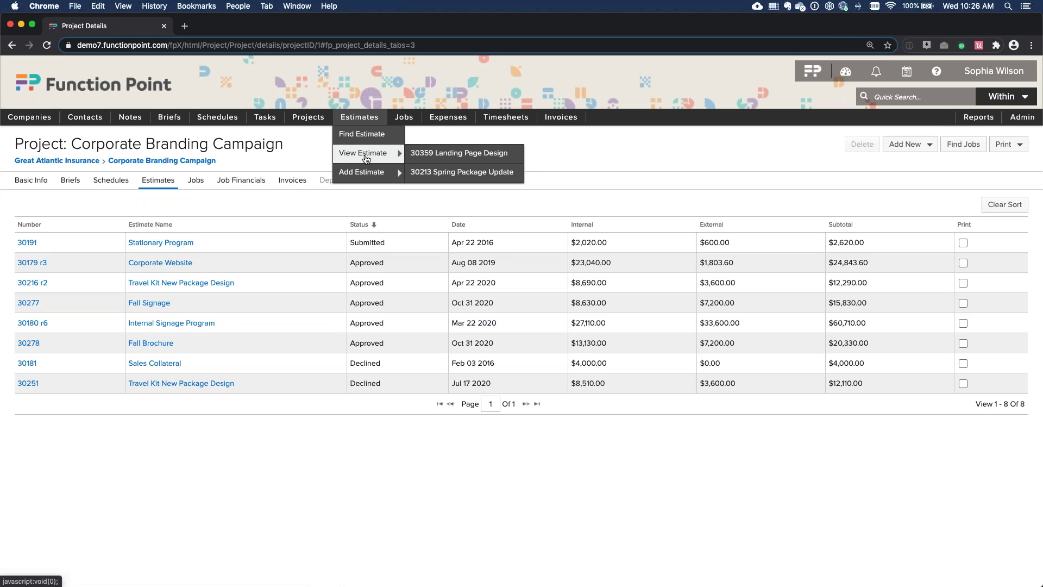
left_click(449, 154)
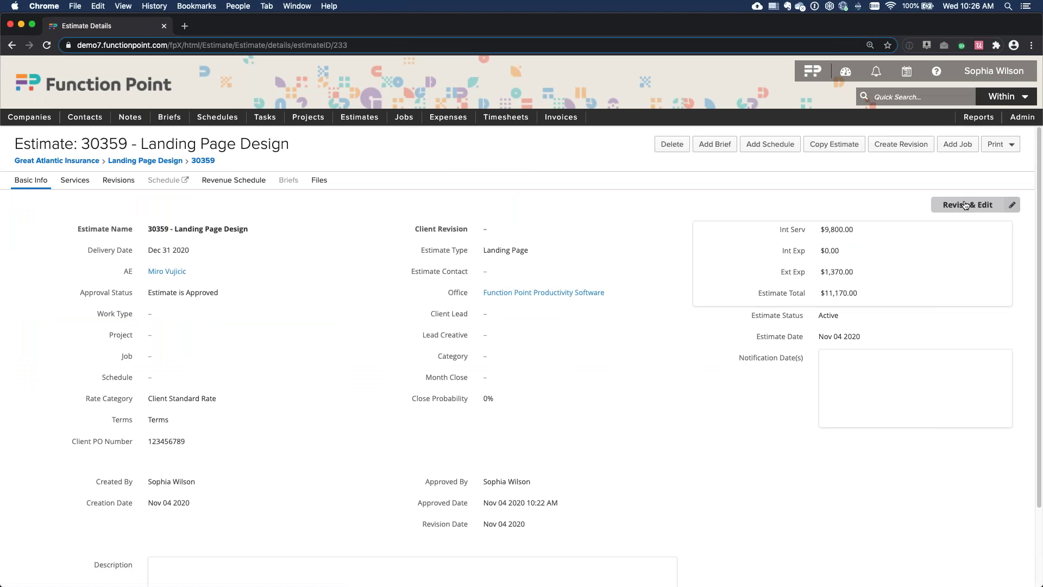
left_click(964, 204)
left_click(673, 349)
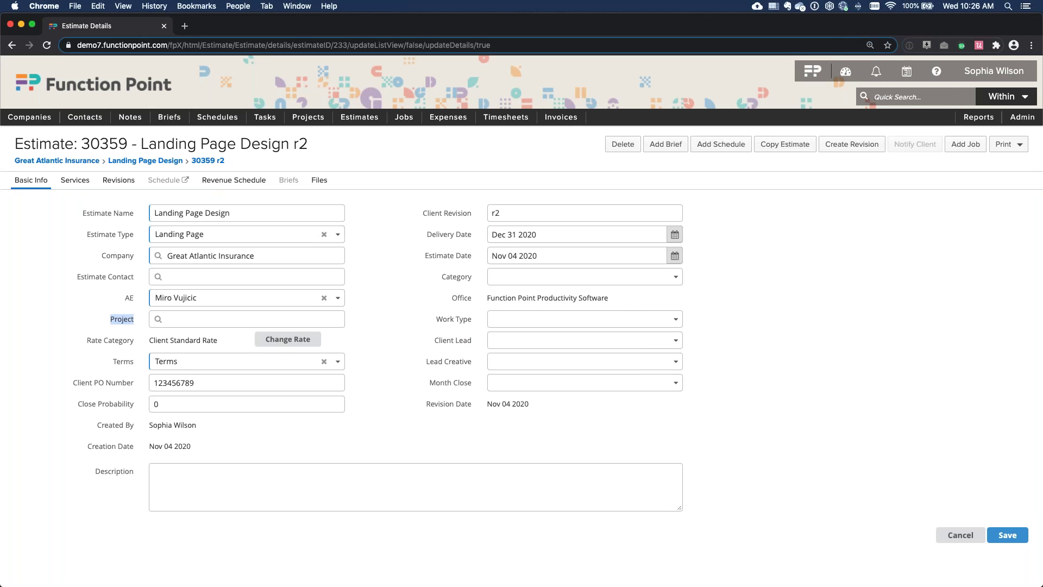
Assign the estimate to the Corporate Branding Campaign project, save it, and submit it as approved on Nov 04 2020 with notifications suppressed
left_click(211, 319)
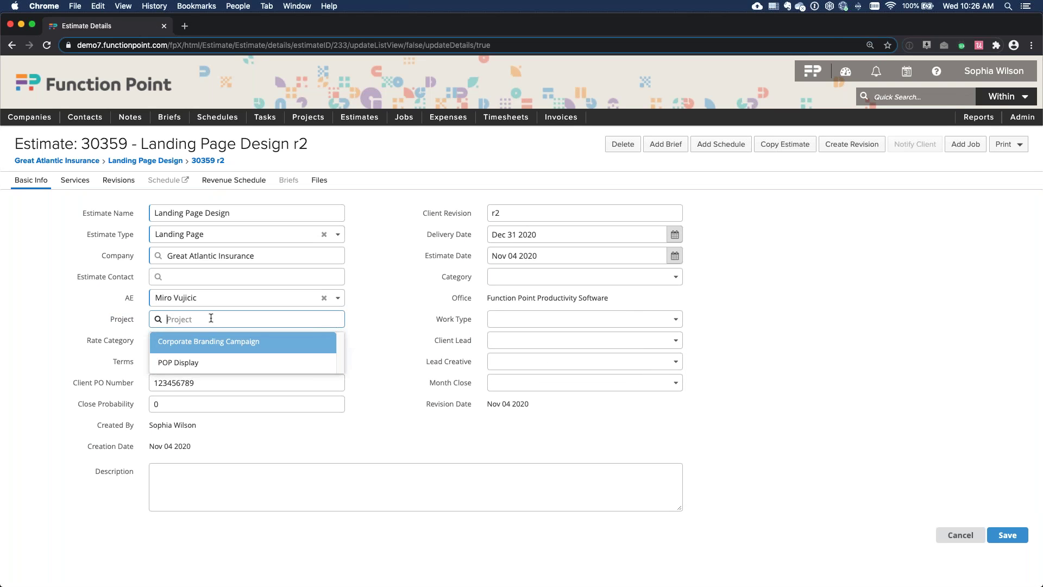
left_click(232, 347)
left_click(997, 538)
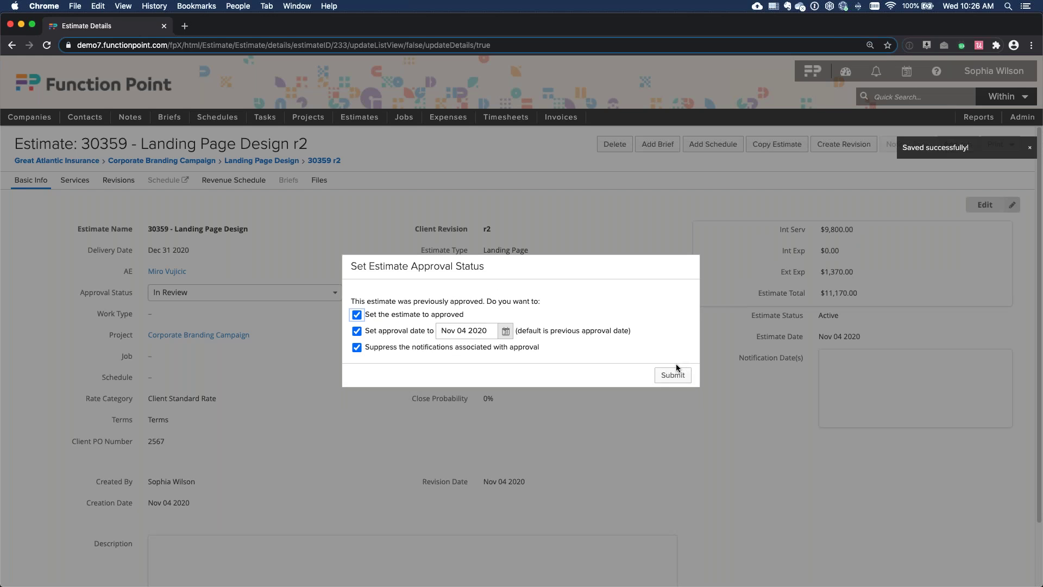
left_click(672, 396)
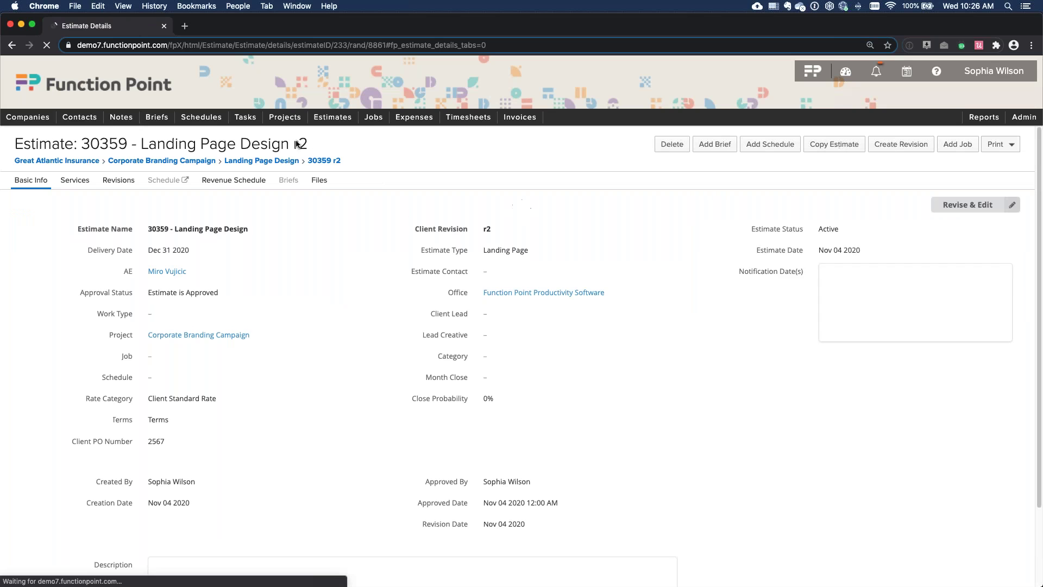
Return to the Corporate Branding Campaign project and list its estimates
mouse_move(308, 117)
mouse_move(309, 154)
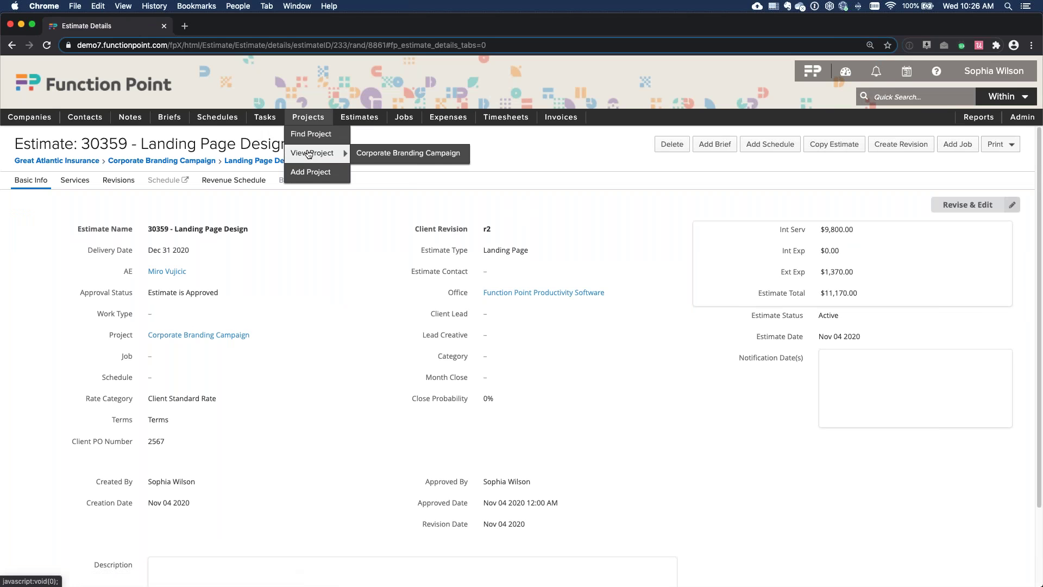
left_click(384, 156)
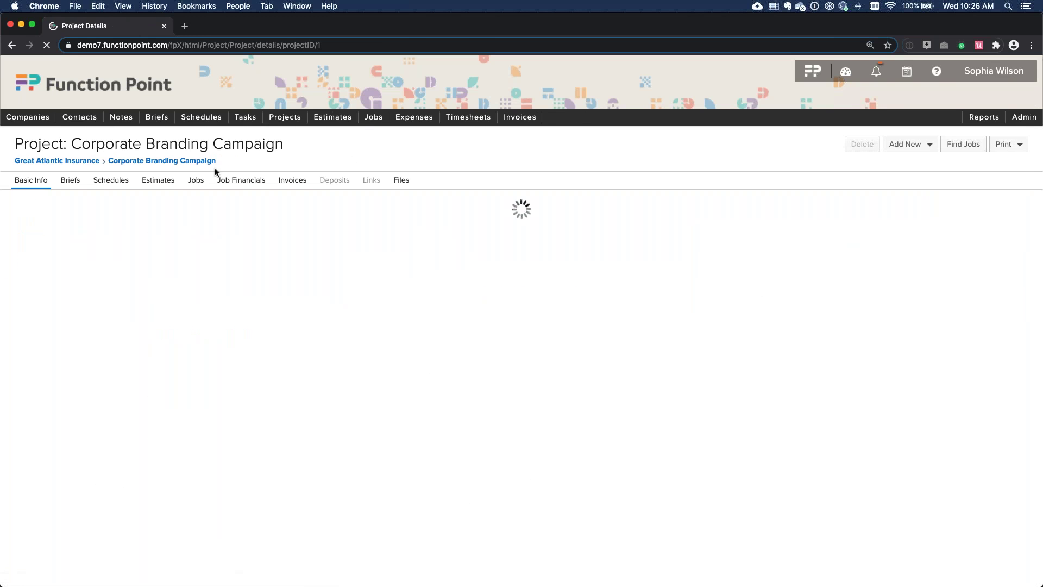
left_click(169, 179)
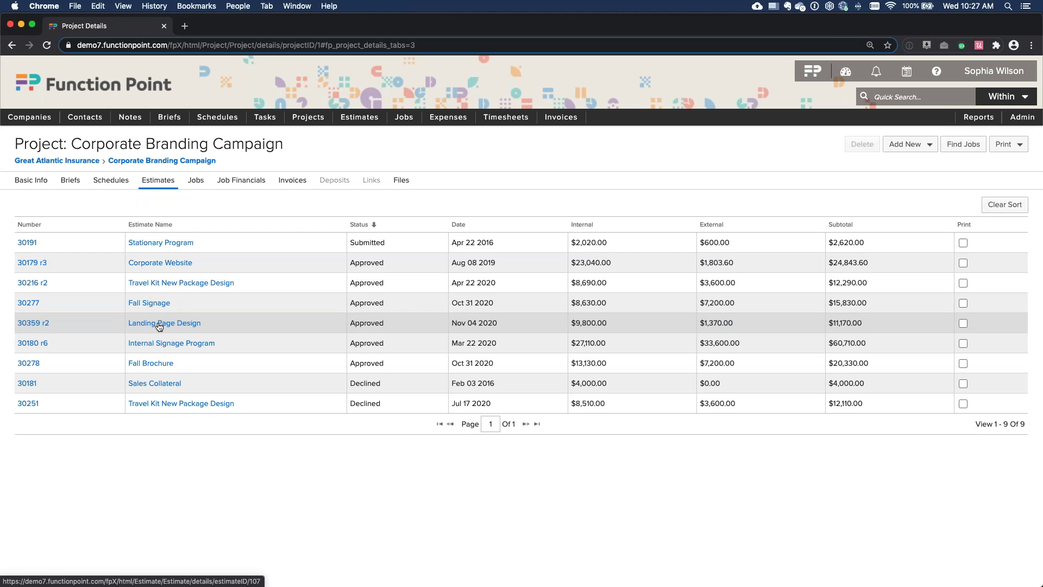
Mark the Corporate Website, Travel Kit New Package Design (30216 r2), Fall Signage, Landing Page Design and Internal Signage Program estimates for printing
left_click(962, 263)
left_click(962, 282)
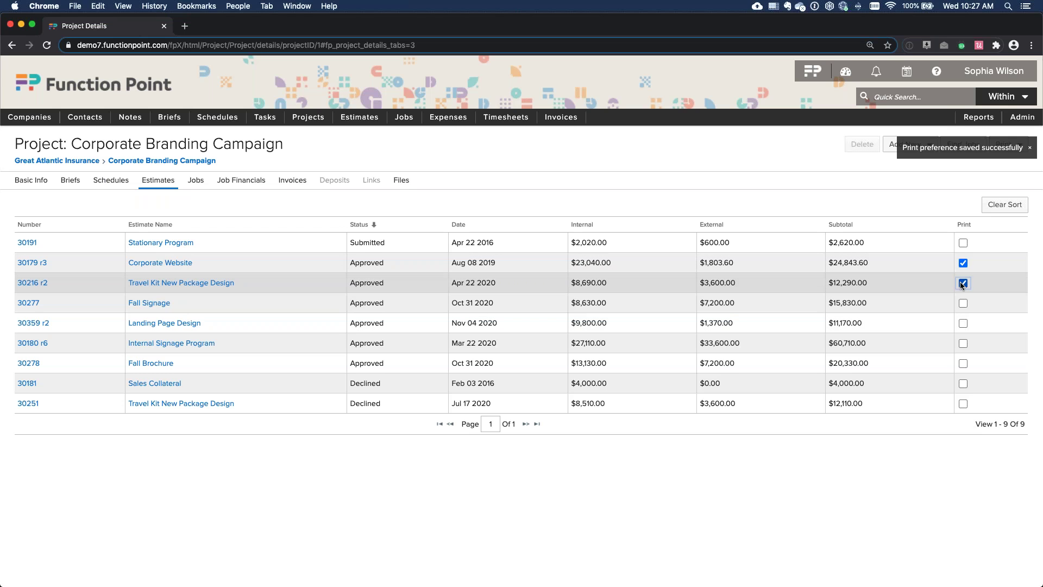
left_click(963, 303)
left_click(962, 323)
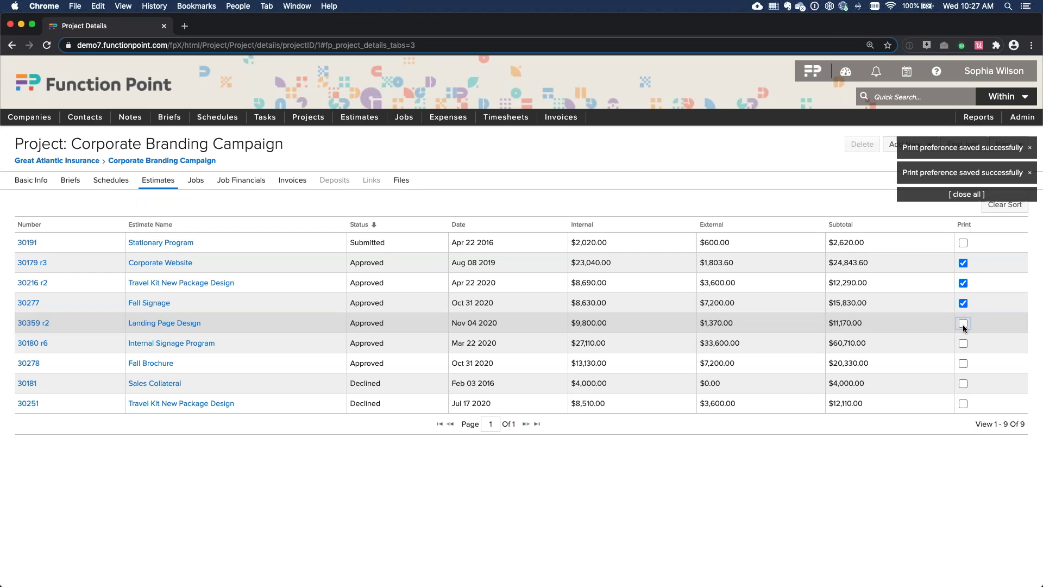
left_click(962, 343)
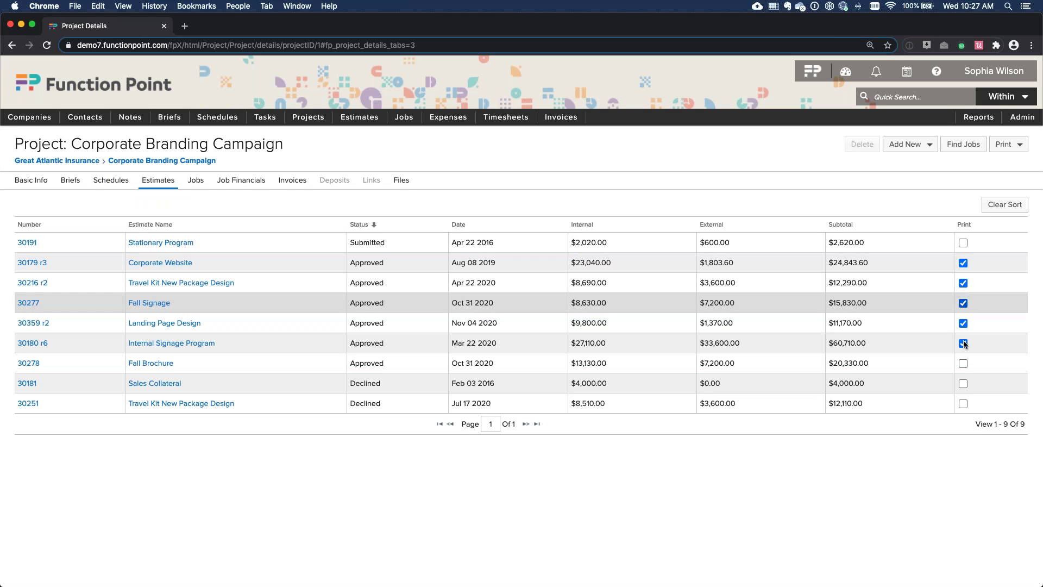
Generate the Standard Project Estimate printout for the marked estimates and enlarge it to show the scope of work
left_click(1006, 144)
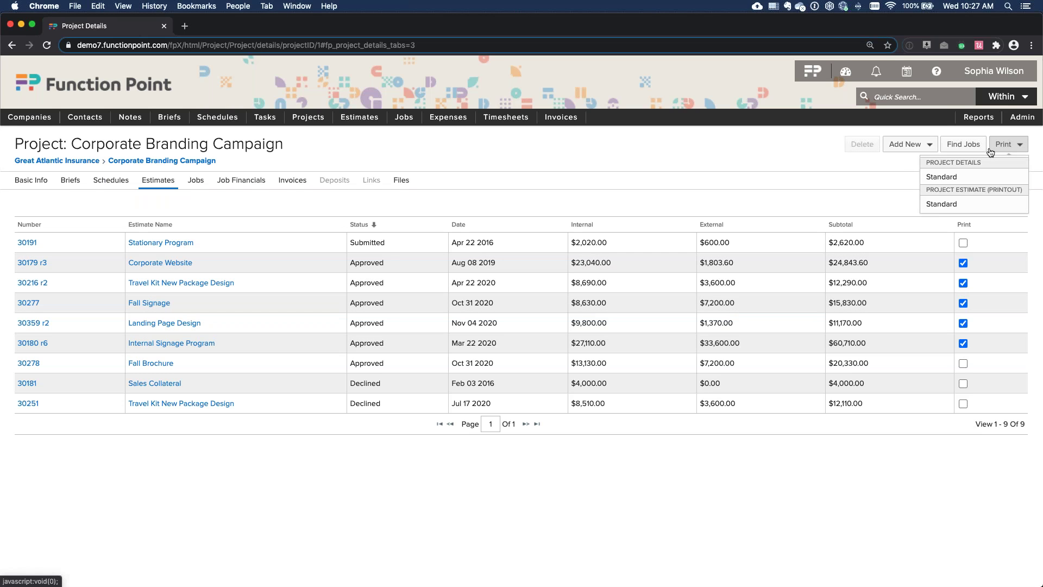
left_click(965, 205)
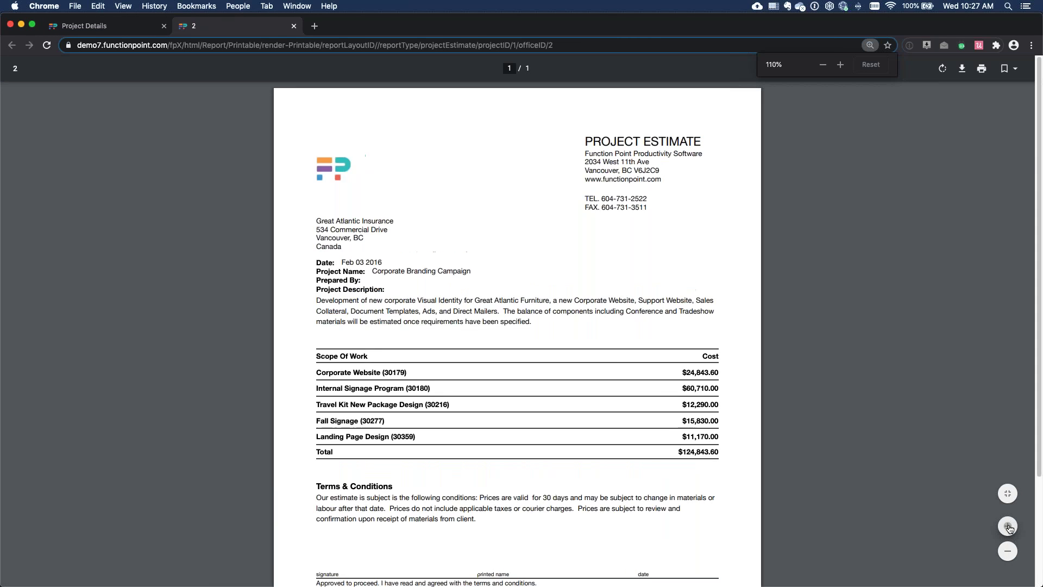
scroll(677, 395, "down", 5)
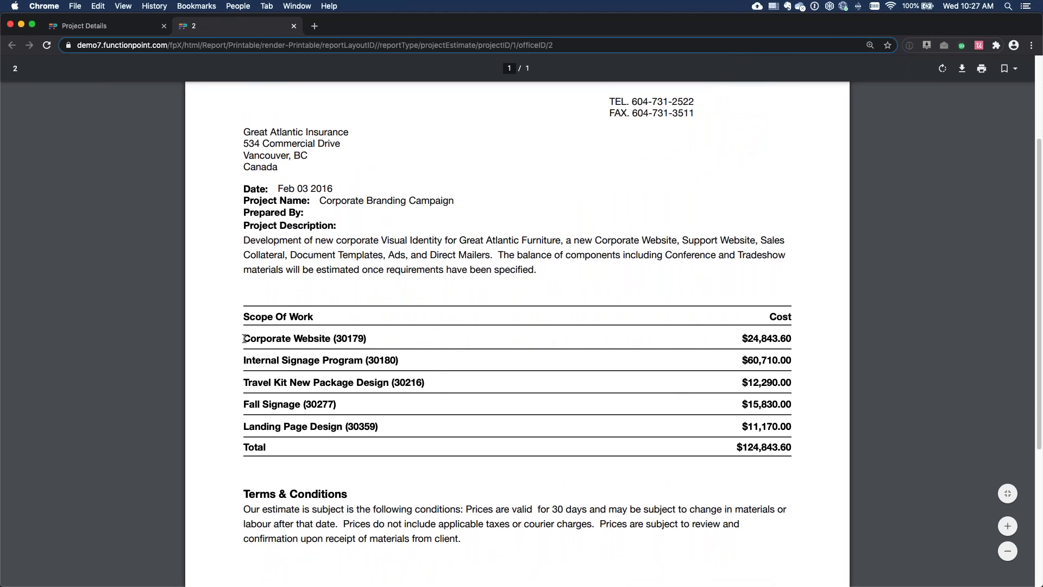
Examine each scope of work line in the project estimate printout, including the Landing Page Design cost
left_click_drag(248, 339, 368, 338)
left_click_drag(249, 361, 415, 361)
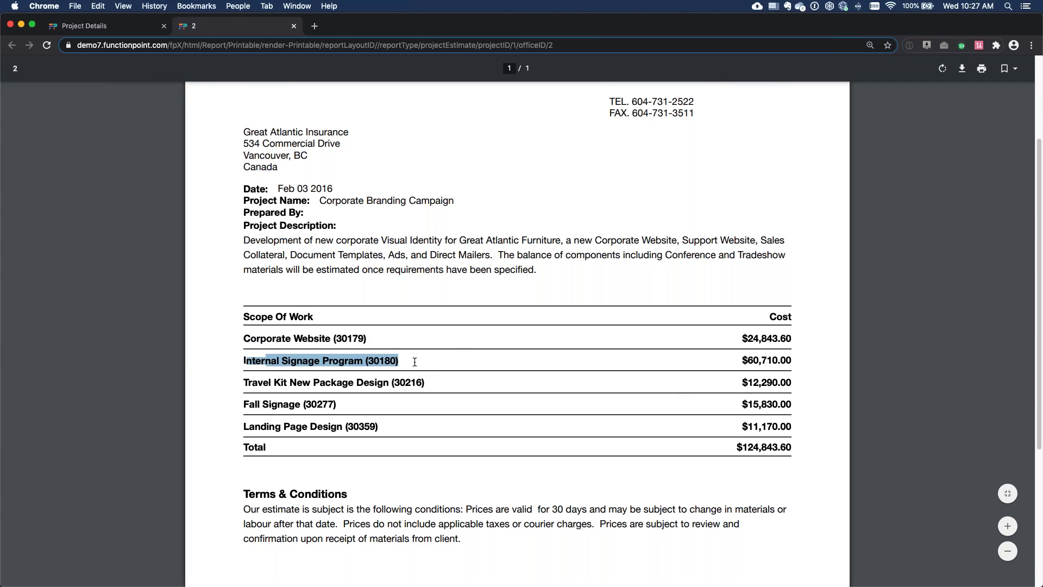
left_click_drag(246, 383, 419, 383)
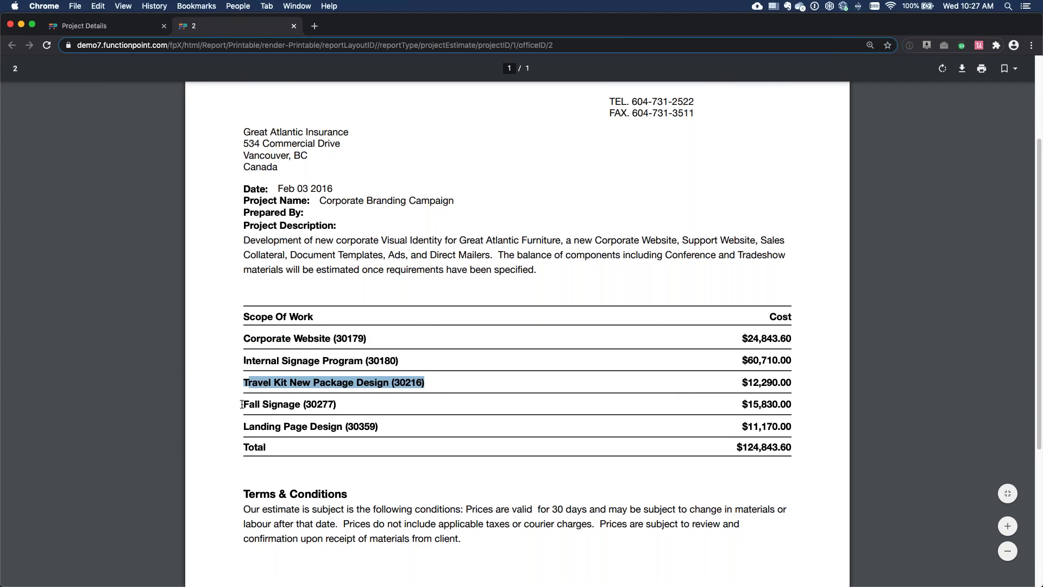
left_click_drag(243, 404, 336, 405)
left_click_drag(251, 424, 384, 425)
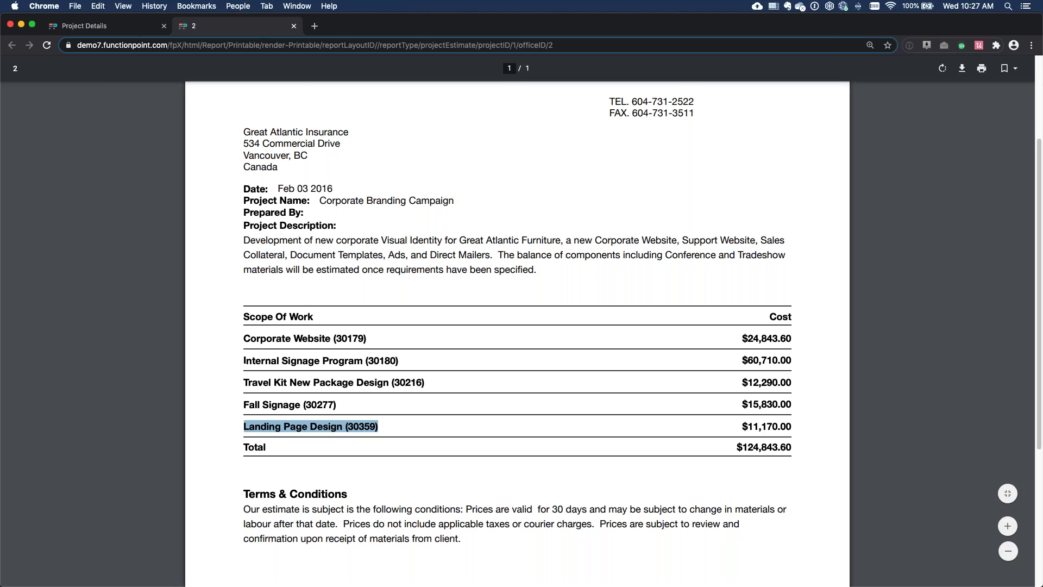
left_click(740, 428)
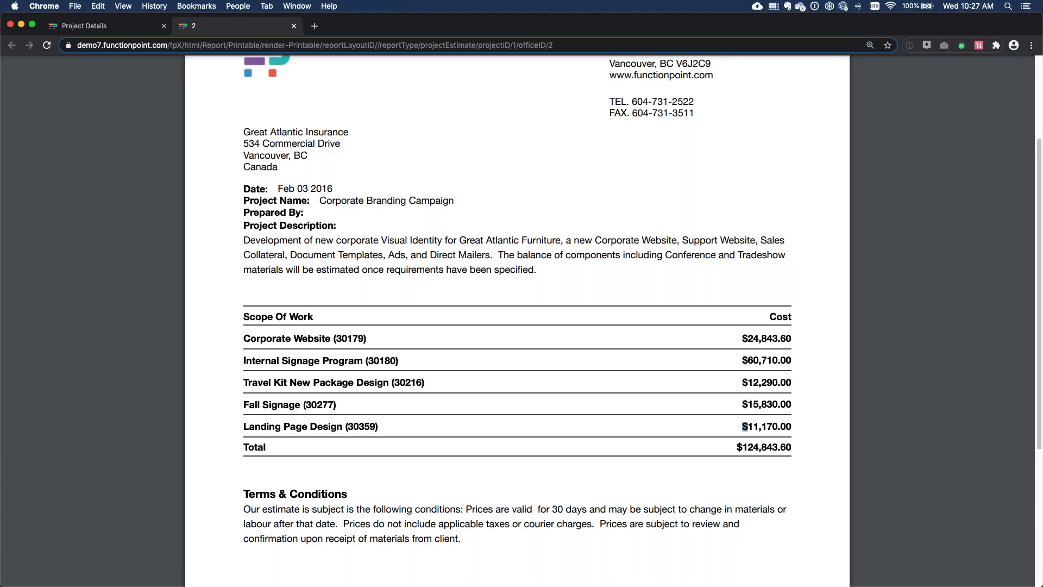
double_click(805, 428)
left_click_drag(795, 428, 786, 428)
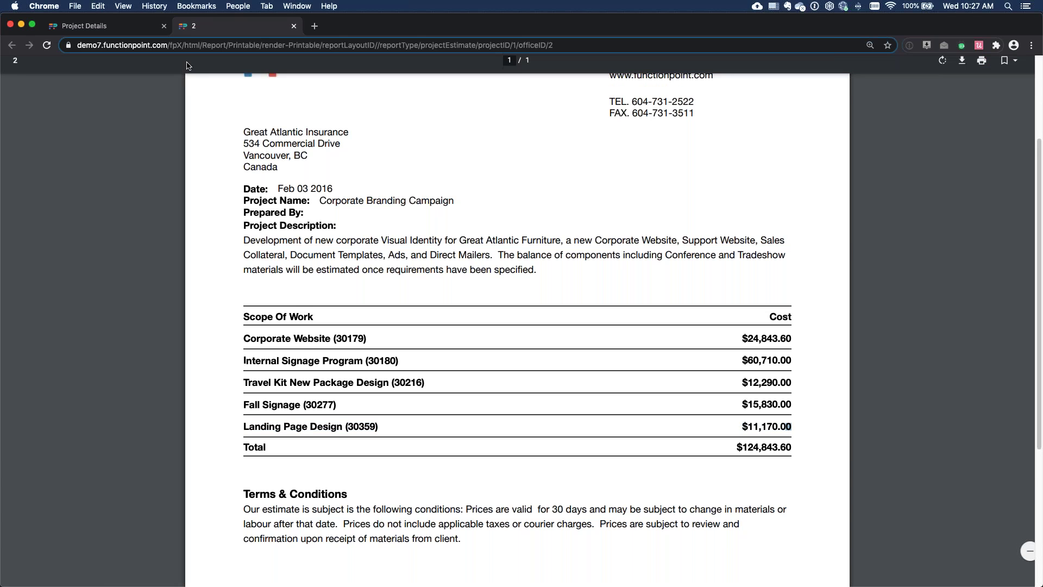
Return to the project's estimate list and check the subtotals of the estimates marked for printing
left_click(112, 30)
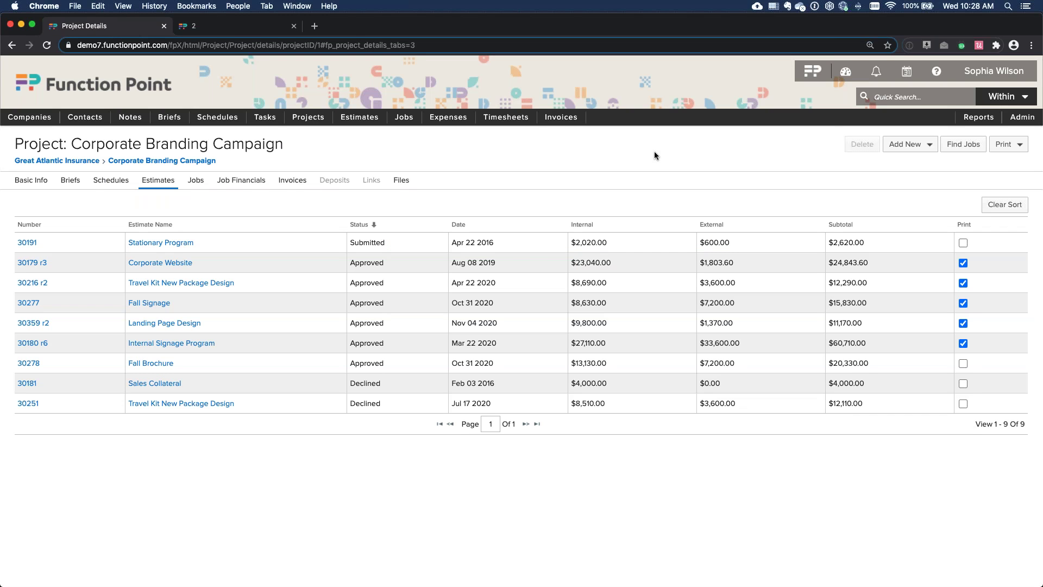
triple_click(861, 266)
triple_click(851, 283)
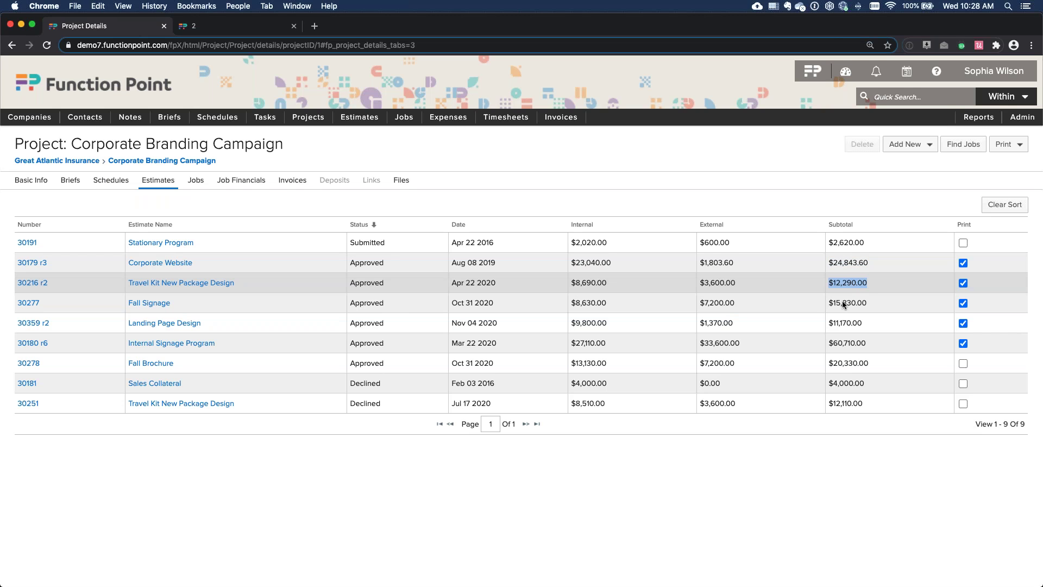
left_click(868, 342)
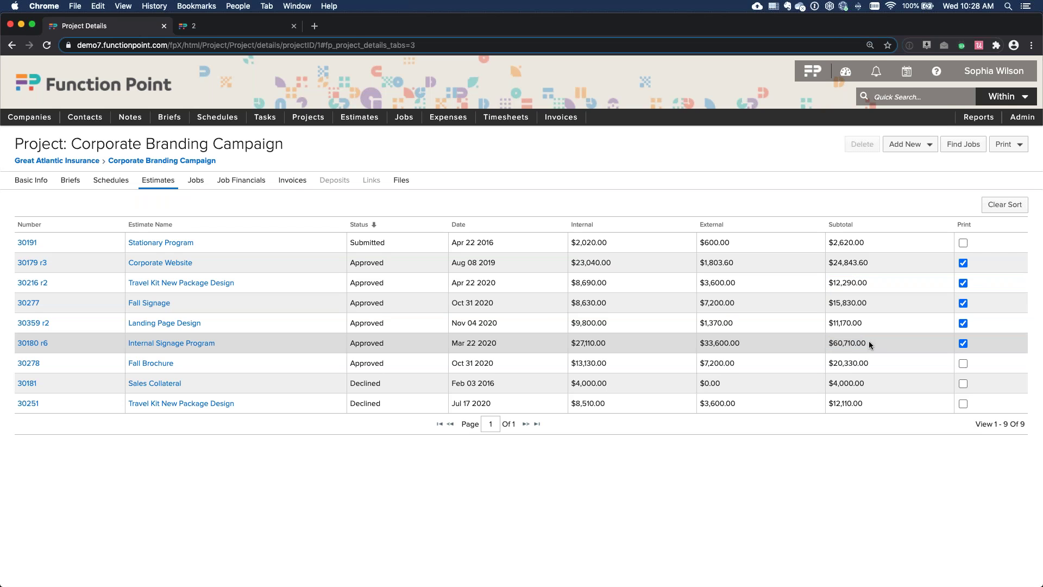
left_click_drag(826, 263, 894, 270)
left_click(872, 282)
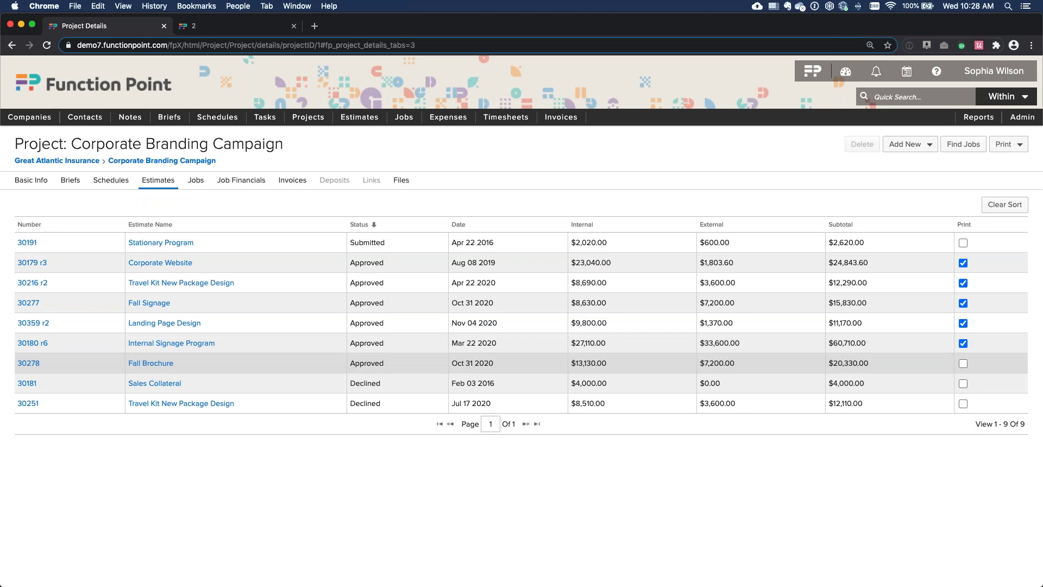
Open the Landing Page Design estimate from the project's list and view its available printout layouts
left_click(175, 324)
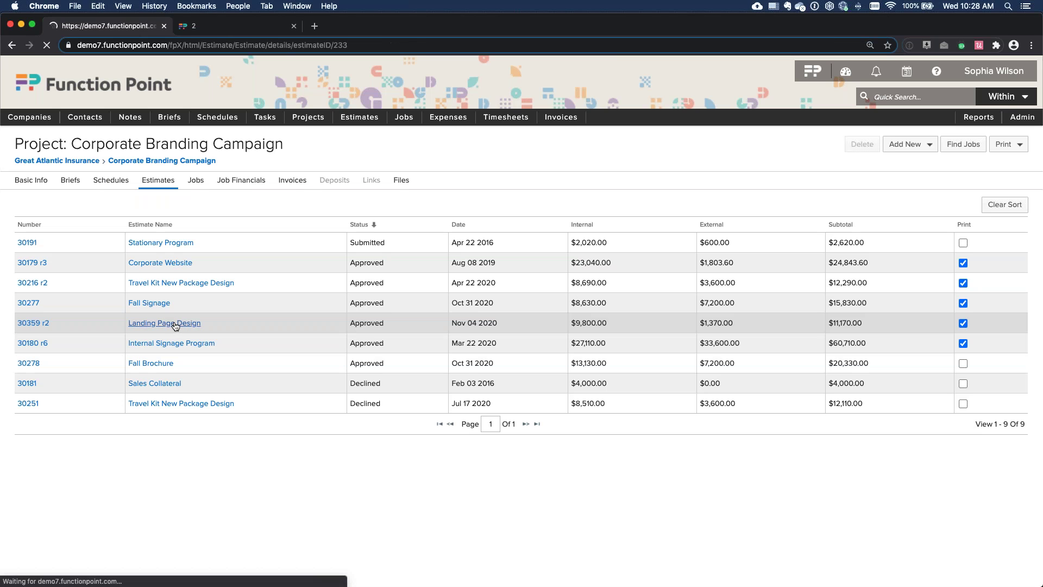
left_click(1000, 144)
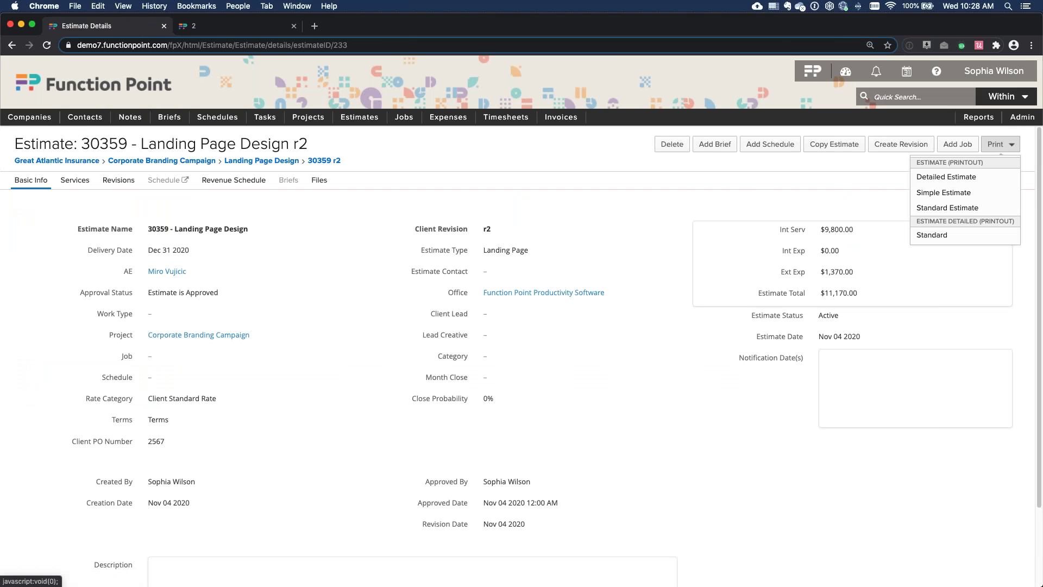
left_click(975, 194)
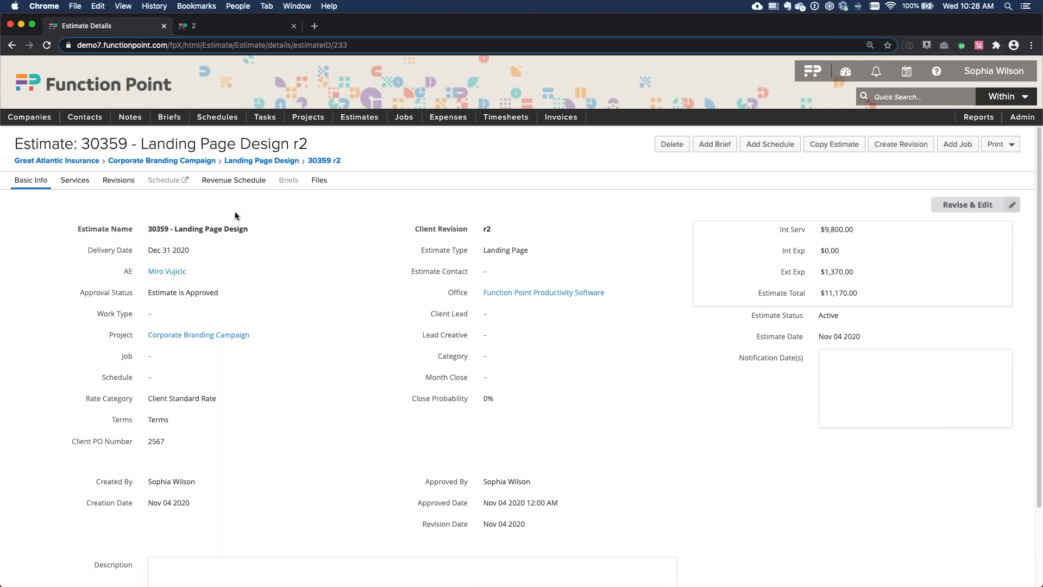
Return to the Corporate Branding Campaign project's basic information and check its client PO number
left_click(11, 45)
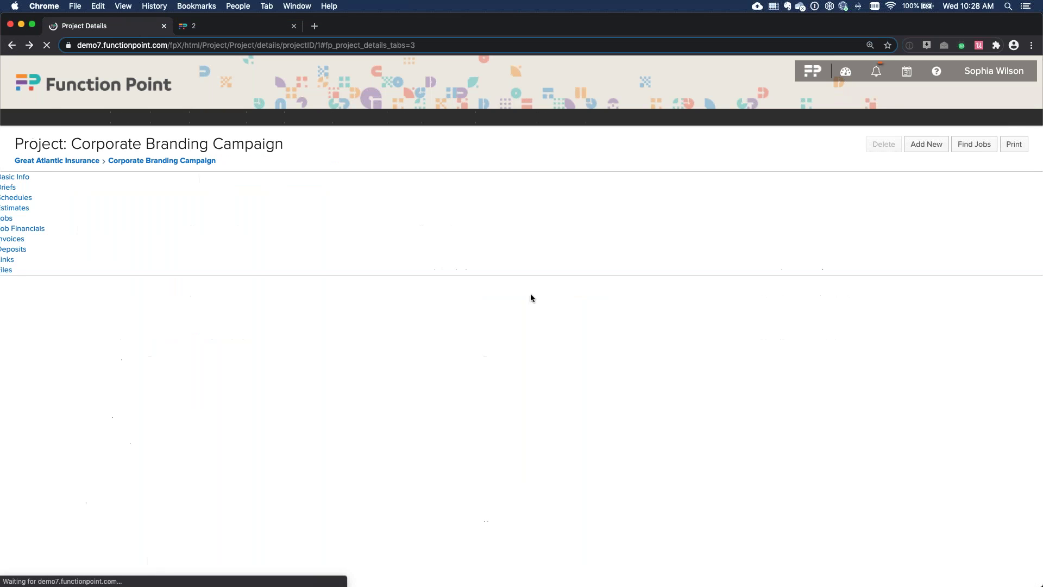
left_click(32, 184)
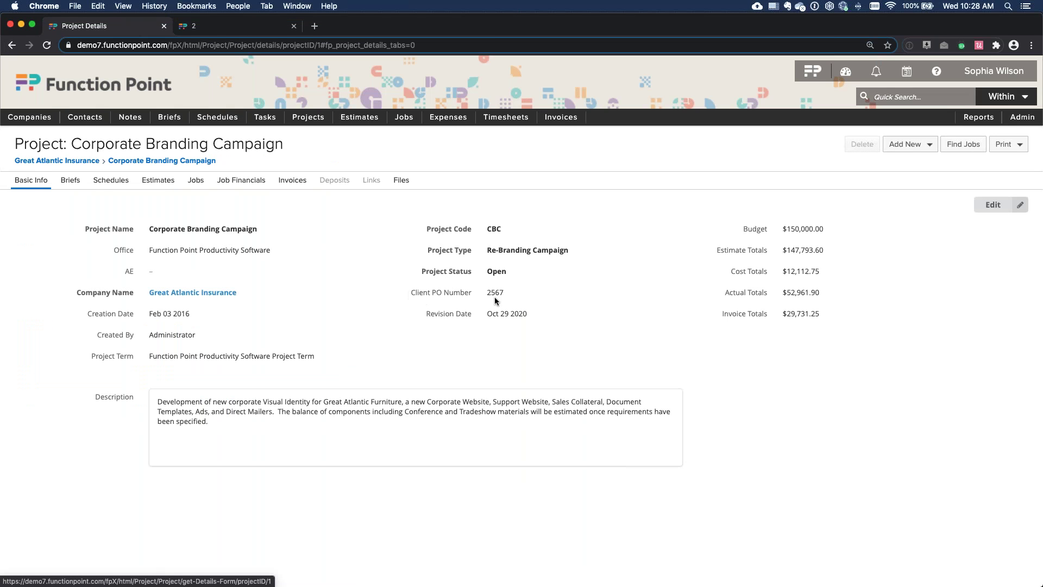
triple_click(494, 298)
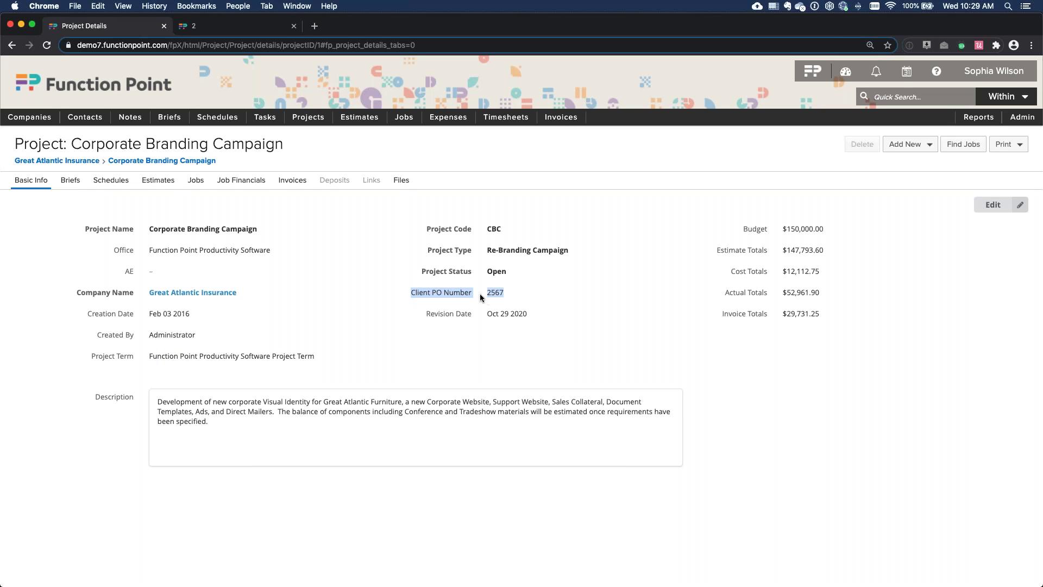
left_click_drag(489, 292, 504, 292)
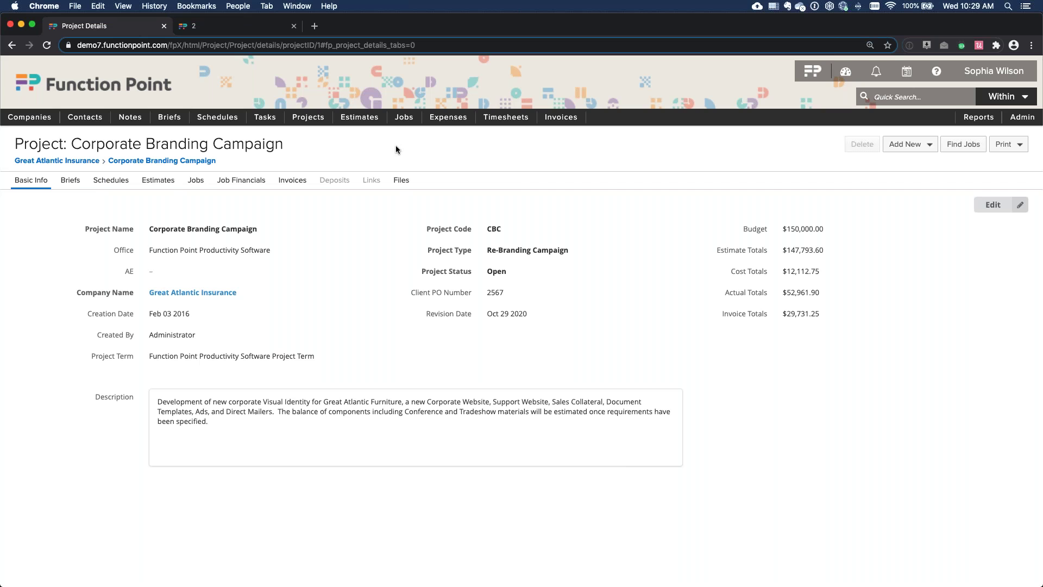
Open the Landing Page Design estimate from the recently viewed estimates and create a new revision to edit its services
mouse_move(359, 116)
mouse_move(369, 152)
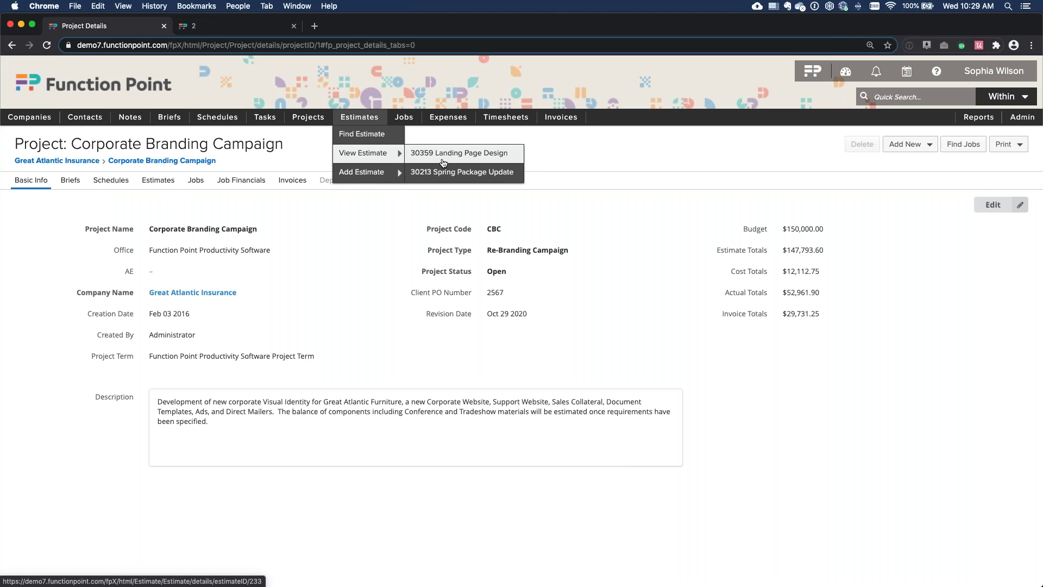
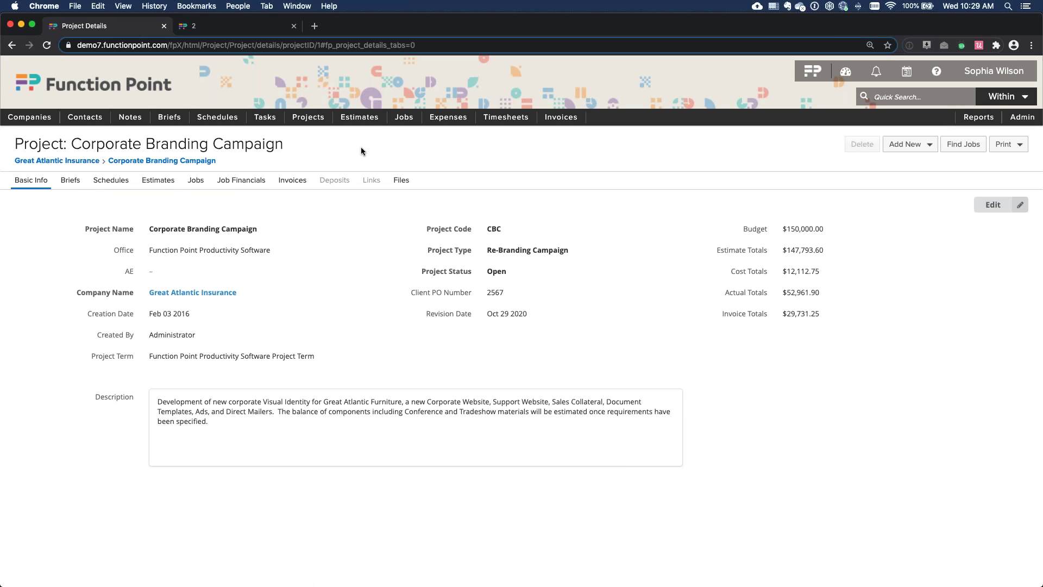
left_click(372, 122)
mouse_move(370, 155)
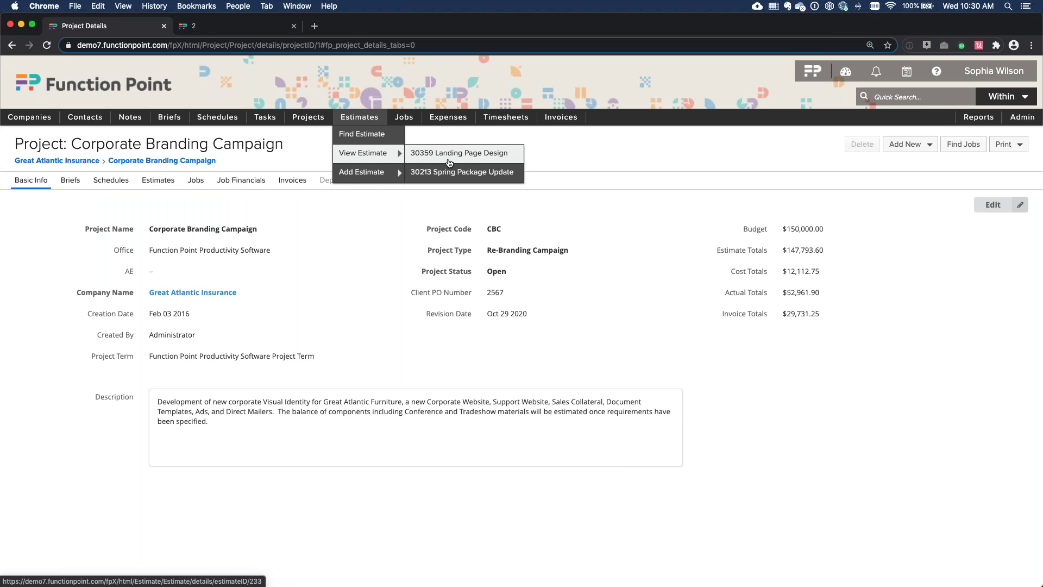
left_click(449, 159)
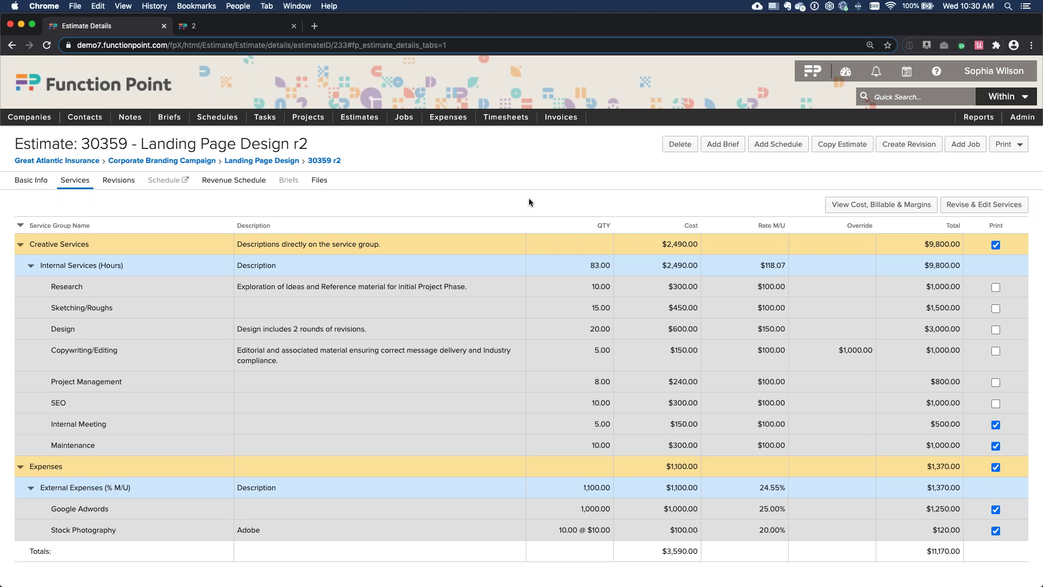
left_click(984, 204)
left_click(683, 349)
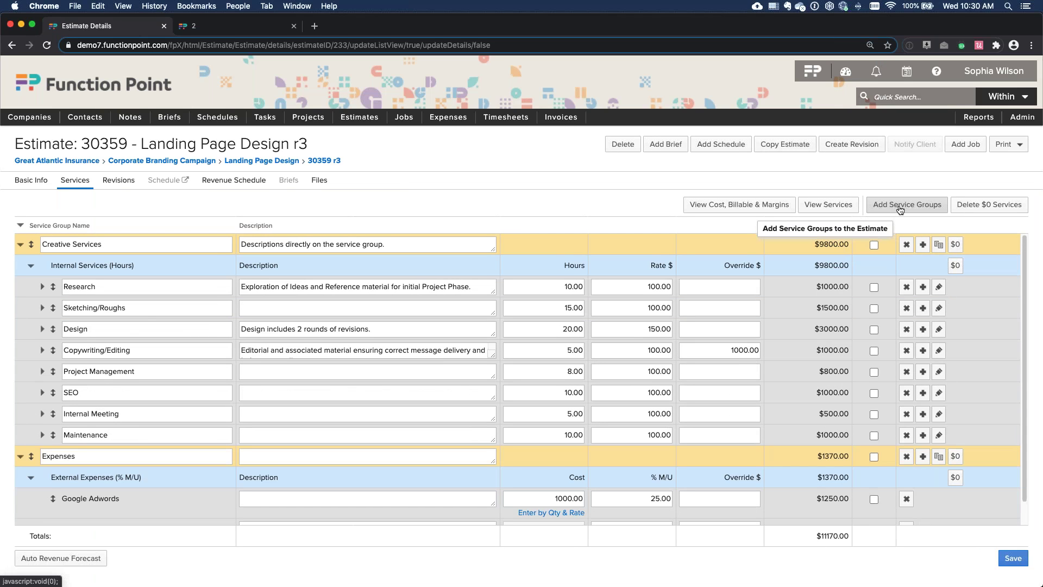
Collapse the Creative Services group and view the service groups available to add, without adding any
left_click(21, 246)
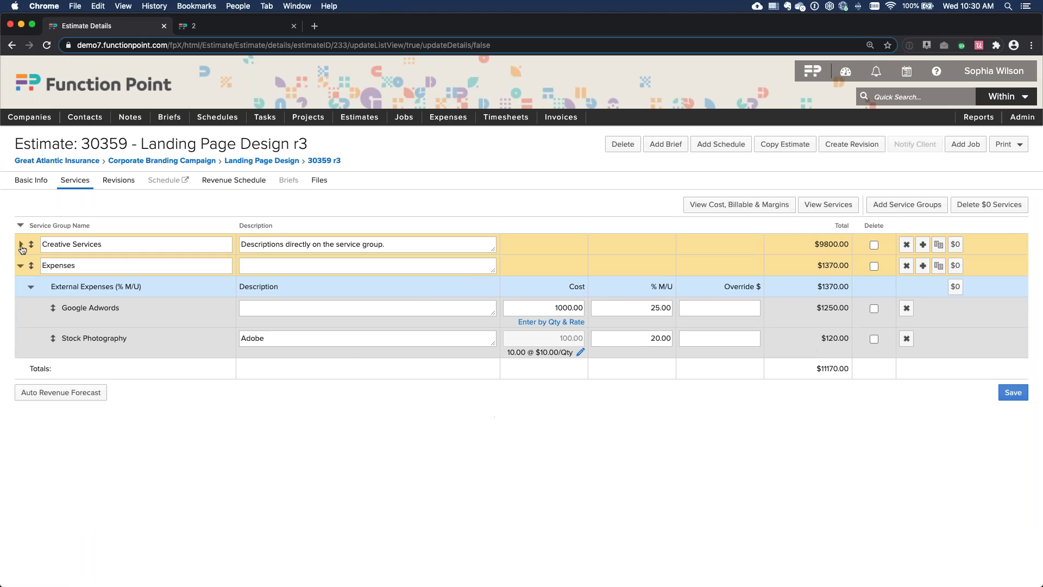
left_click_drag(62, 309, 142, 309)
left_click(308, 325)
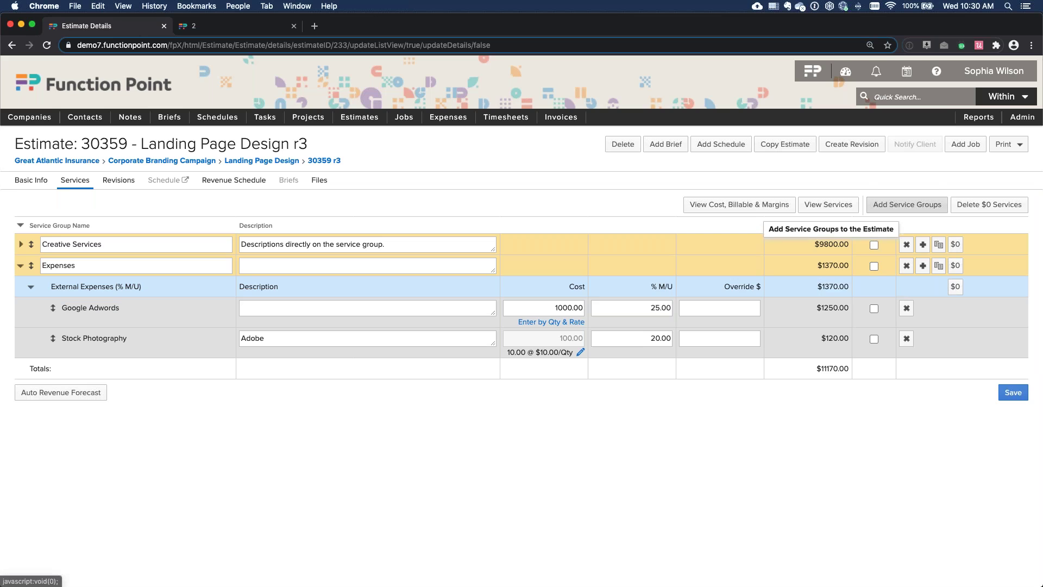
left_click(907, 204)
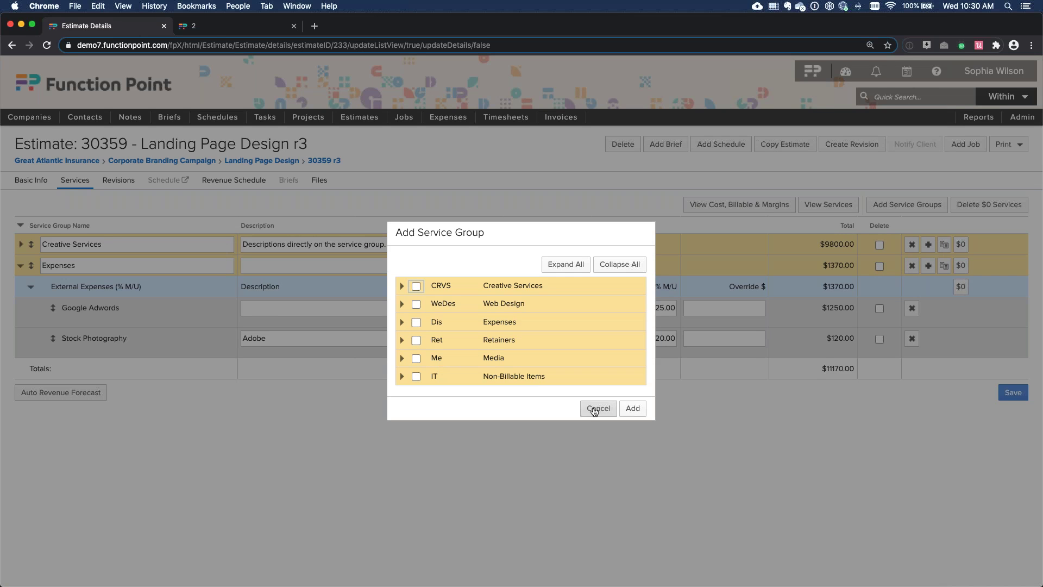
left_click(597, 409)
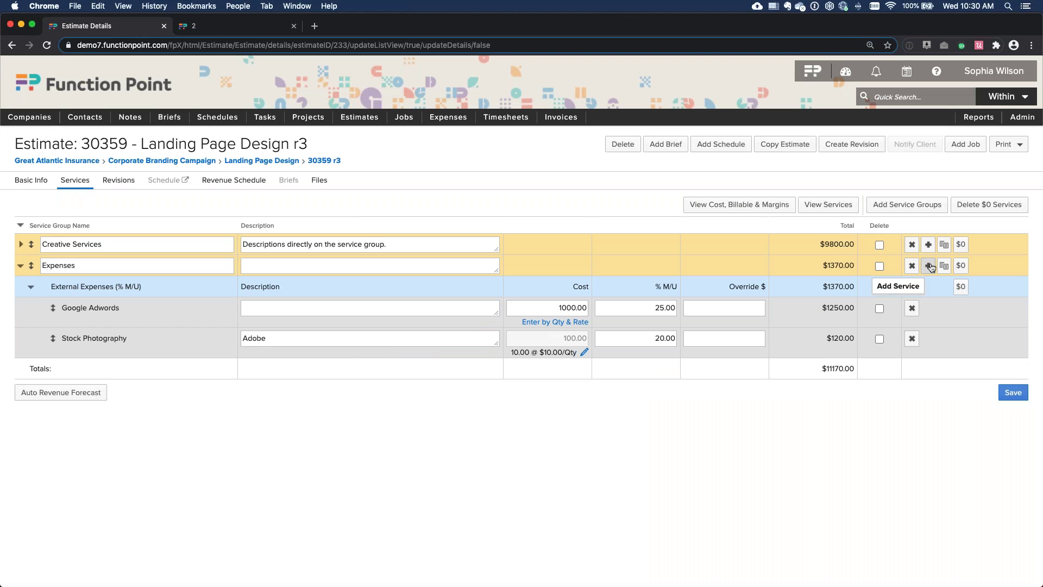
Add the Video Equipment Rental internal expense to the estimate's Expenses group
left_click(928, 266)
left_click(424, 238)
left_click(425, 263)
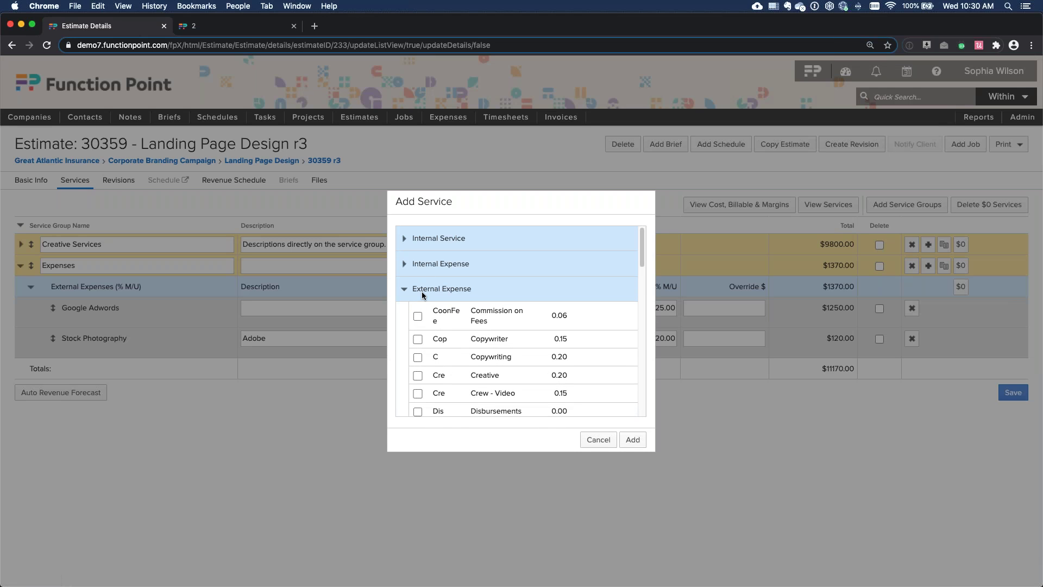
left_click(416, 265)
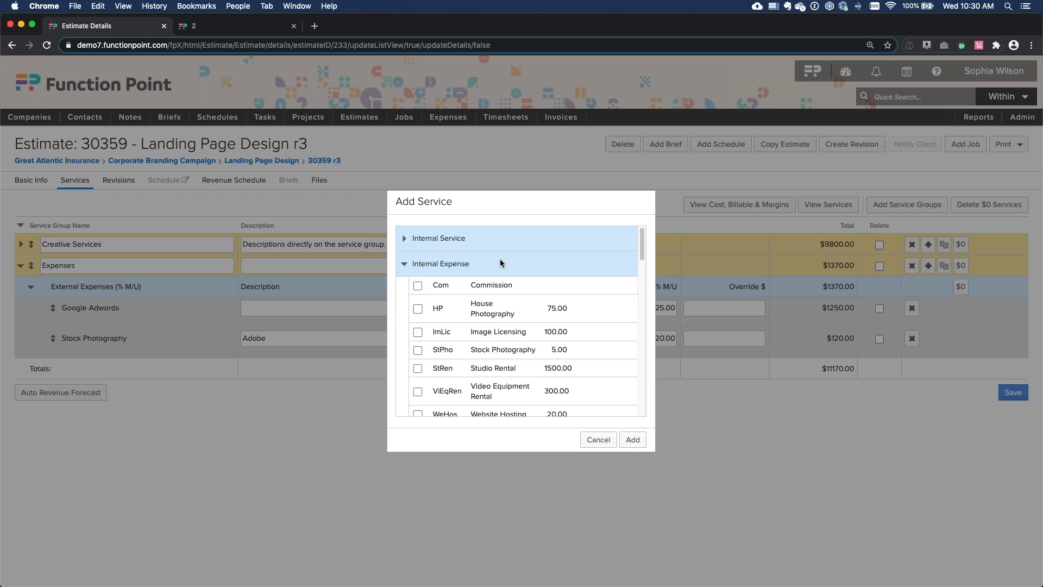
scroll(467, 310, "down", 3)
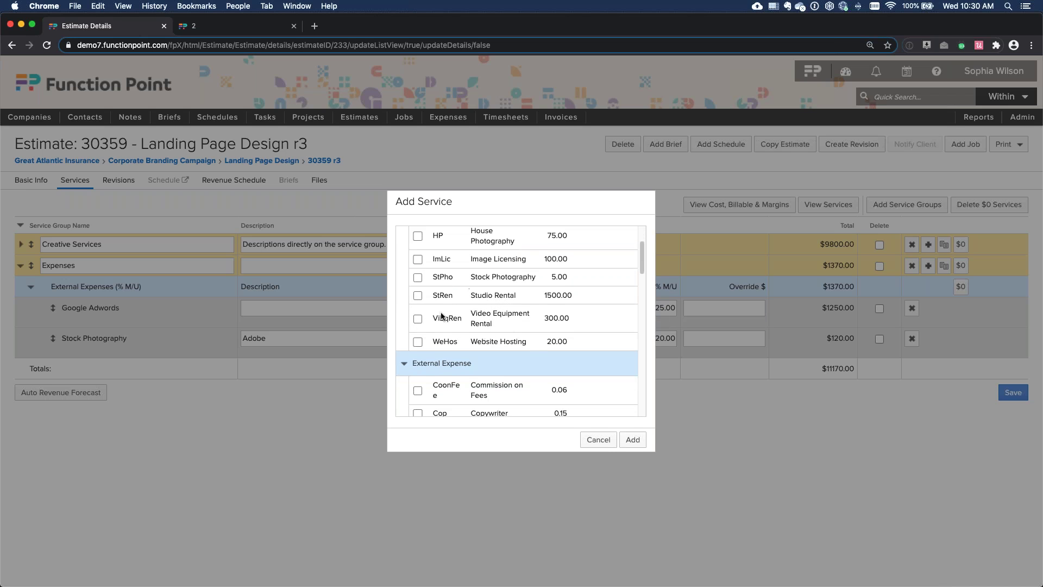
left_click(419, 318)
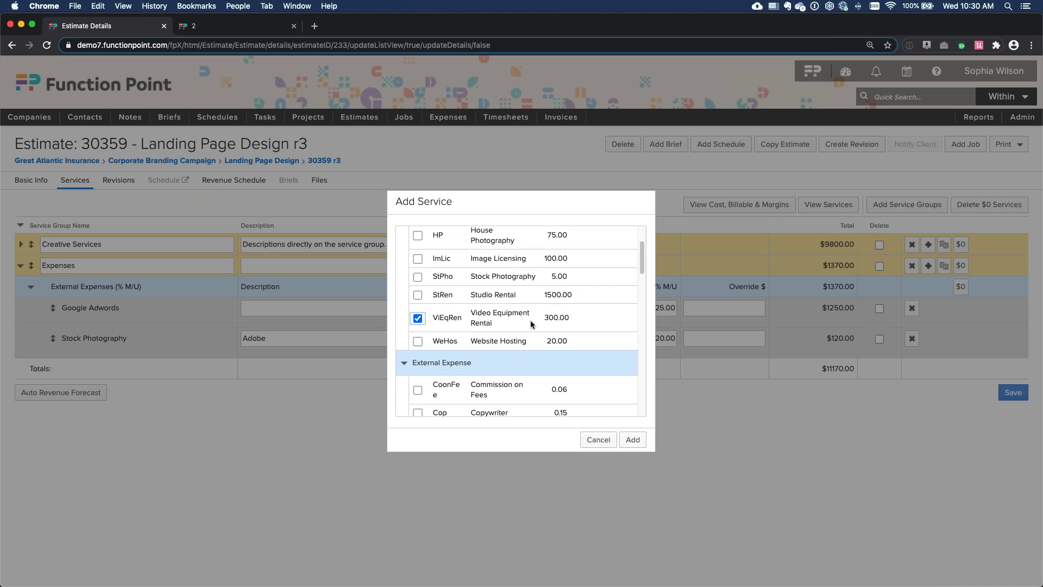
left_click(635, 442)
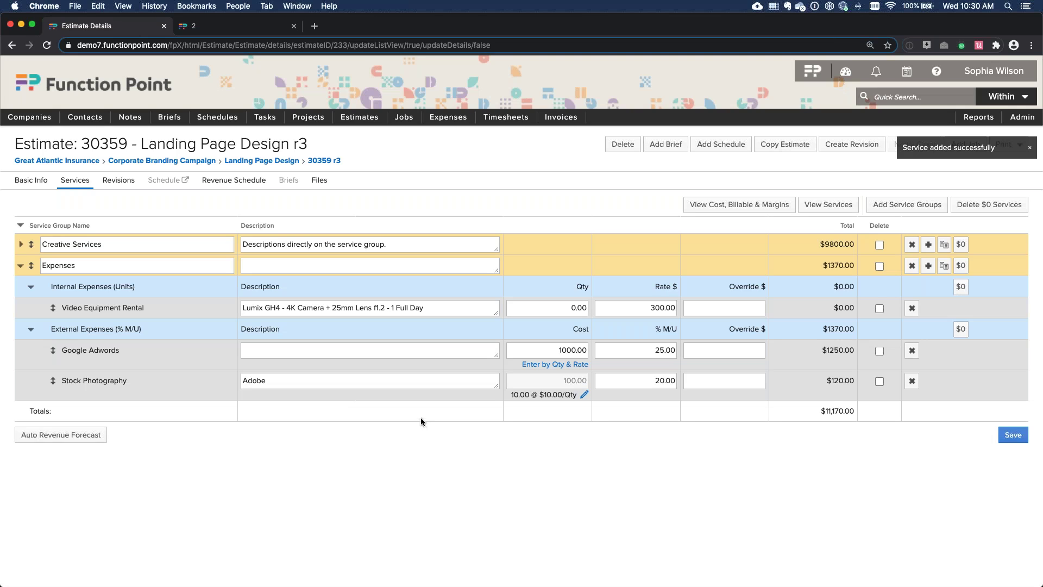
Check the Video Equipment Rental description and rate, and set the expense's quantity to 1
left_click(414, 313)
left_click_drag(424, 308, 241, 308)
left_click(543, 265)
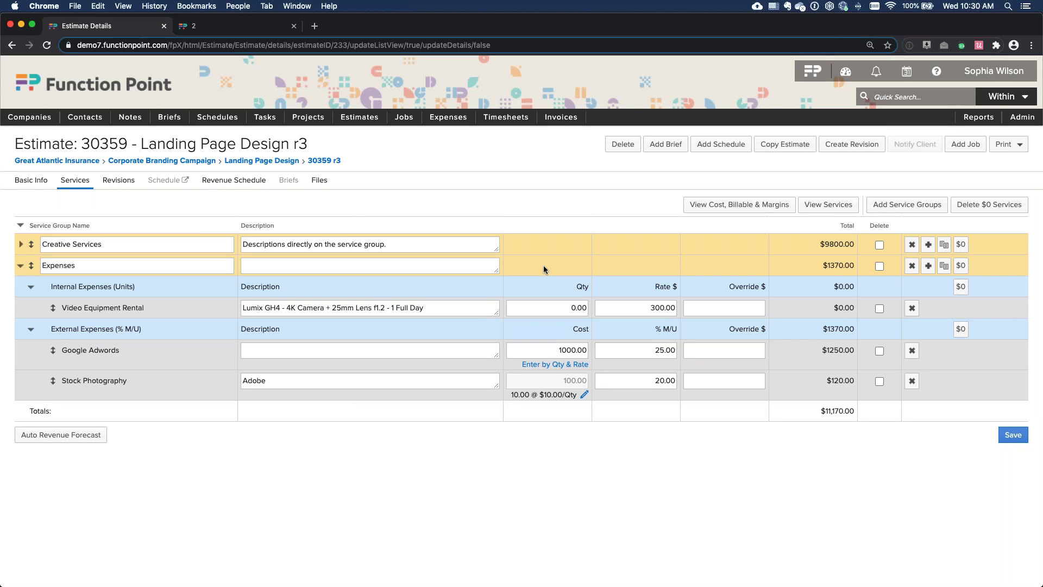
left_click(567, 308)
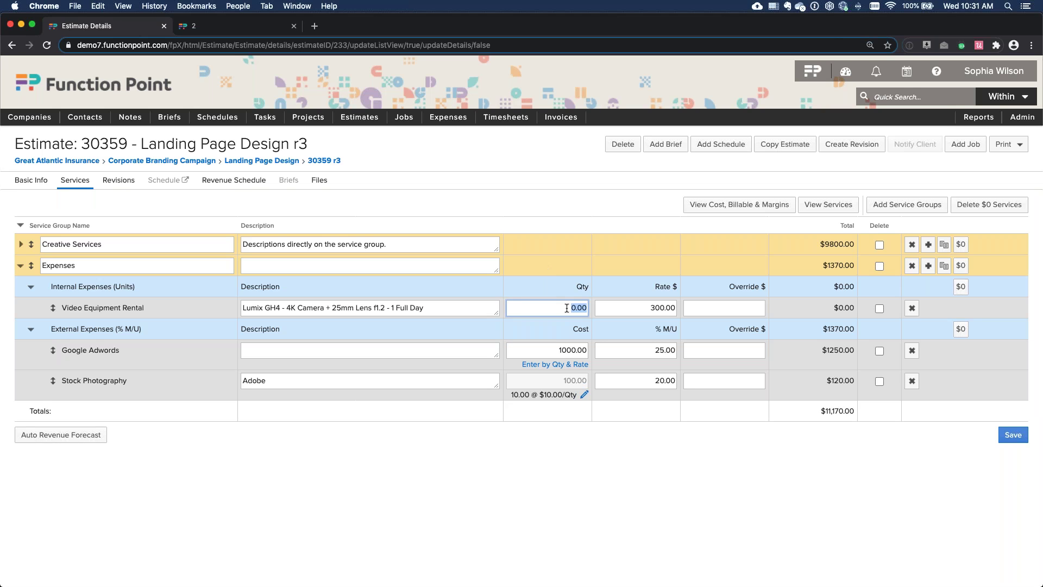
type("1")
left_click(652, 309)
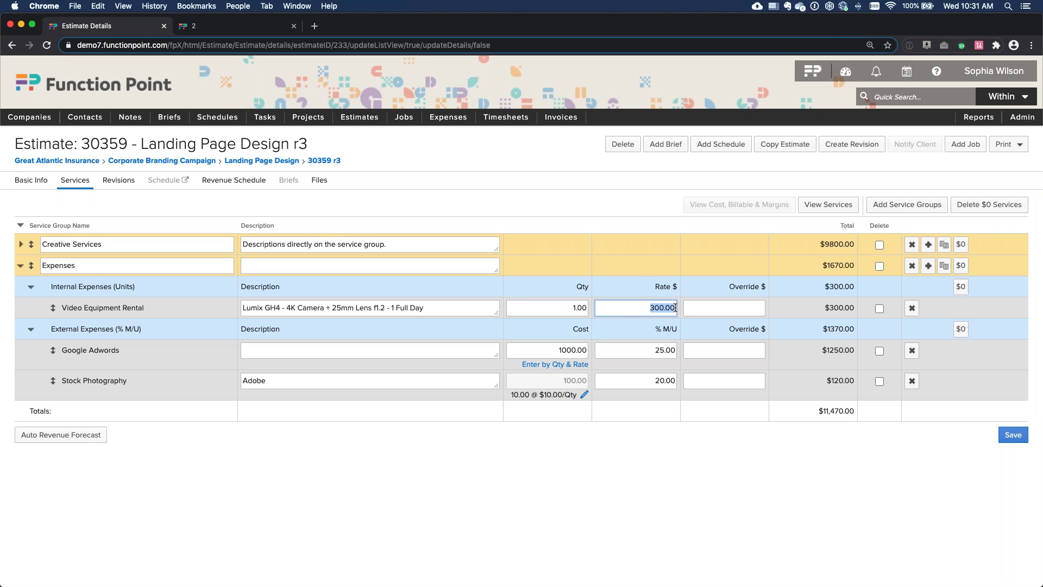
left_click(653, 267)
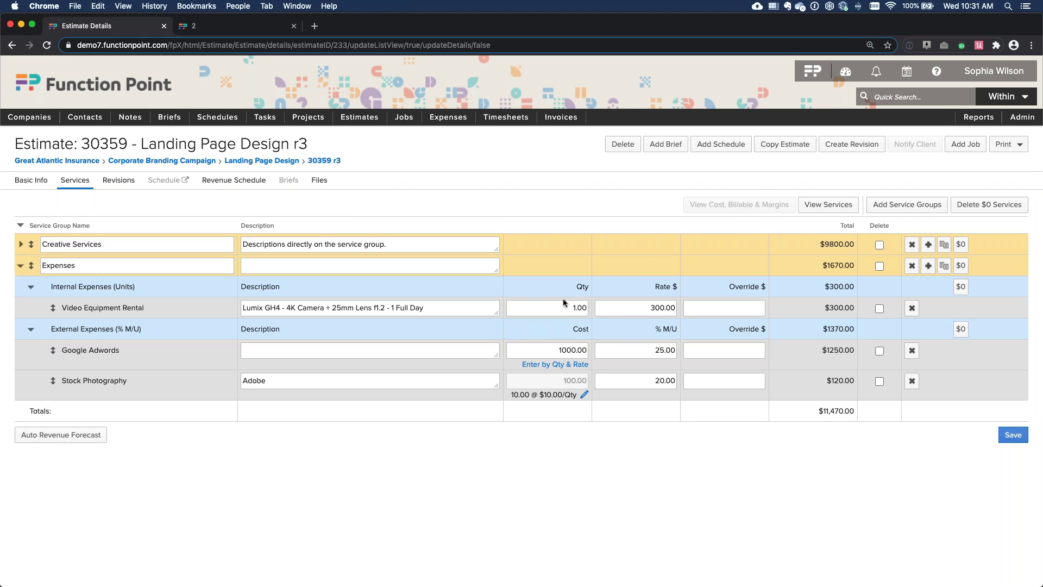
left_click(640, 357)
left_click(623, 309)
left_click(540, 294)
left_click_drag(561, 282, 718, 286)
left_click(718, 285)
View the printout layouts available for the estimate, including Detailed, Simple and Standard Estimate
left_click(1015, 145)
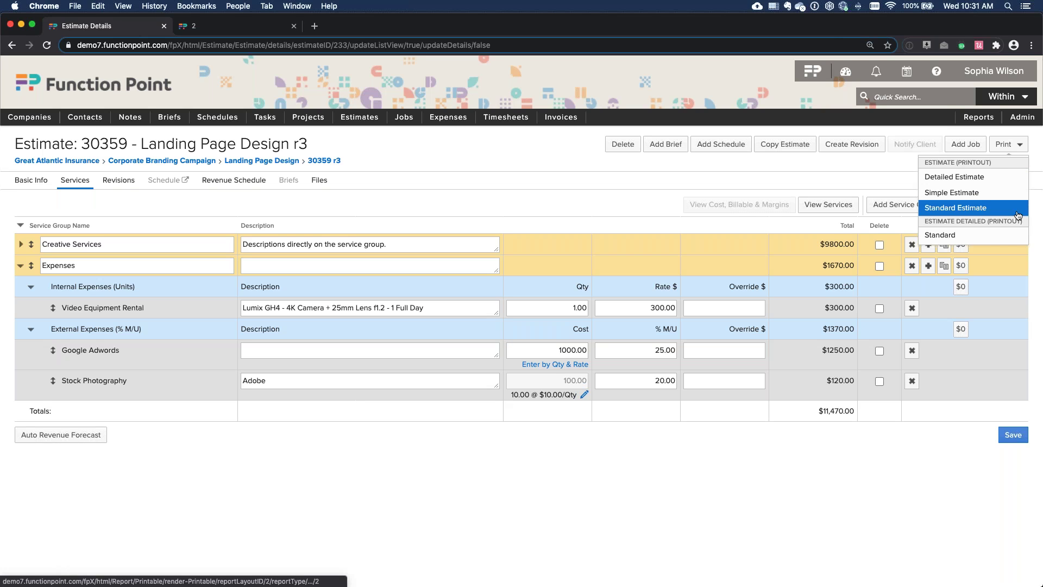
left_click(1014, 144)
left_click(1014, 147)
left_click(1014, 145)
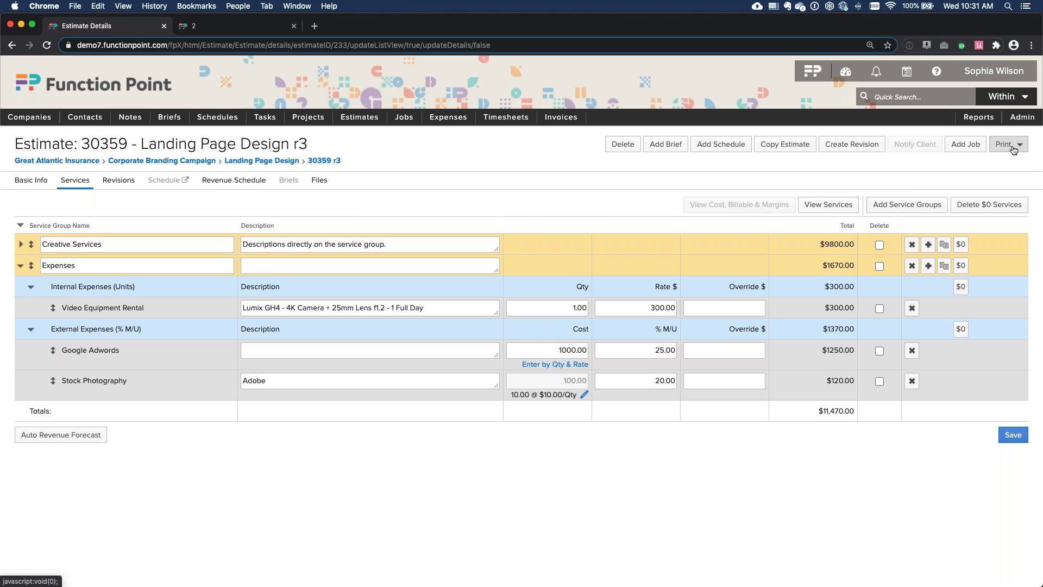
left_click(1014, 146)
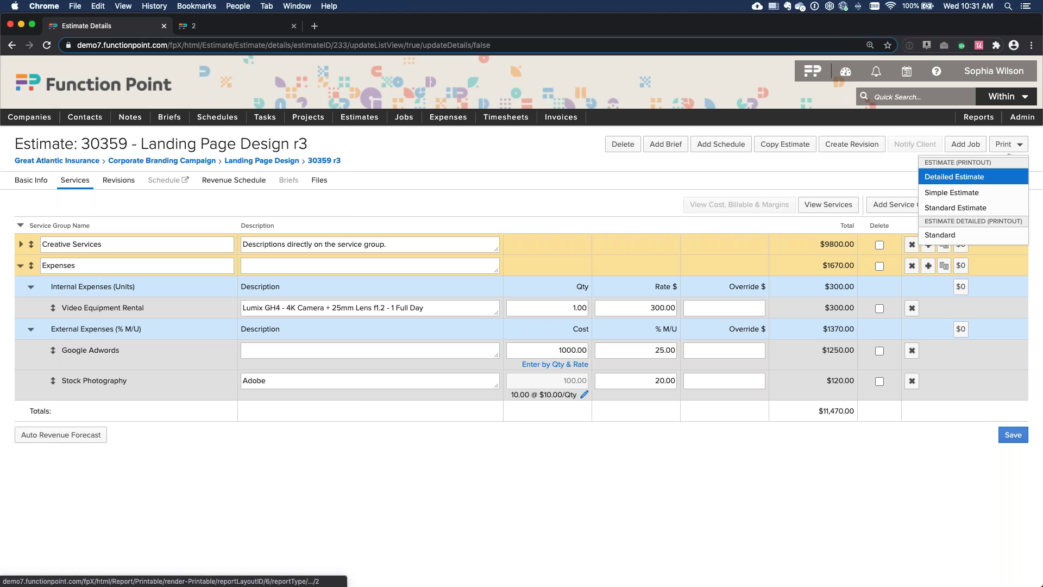
left_click(985, 211)
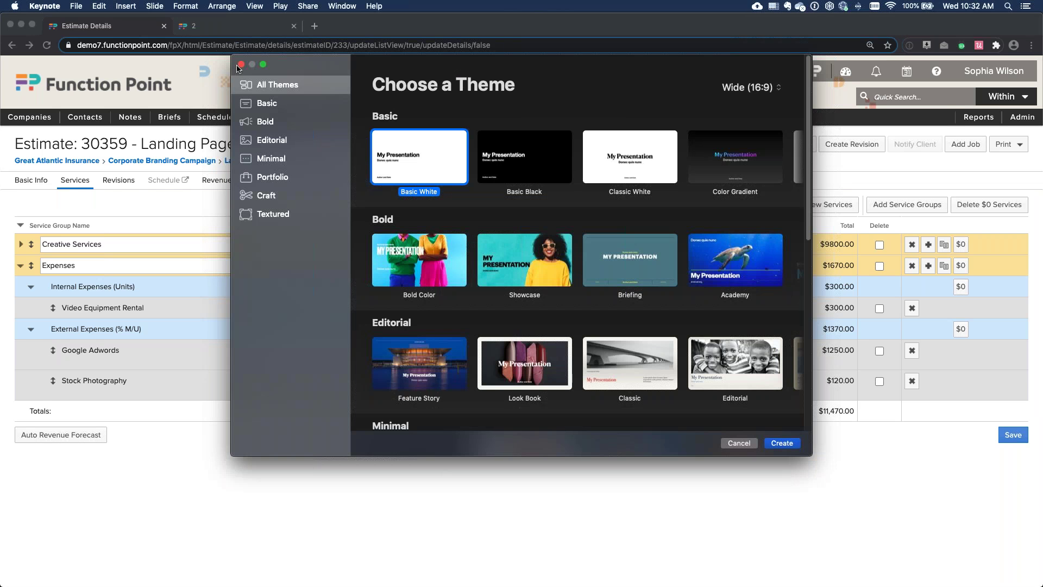
Close the Keynote theme chooser and switch to PowerPoint to show the Q&A slide of the Introduction to Estimating presentation
left_click(241, 64)
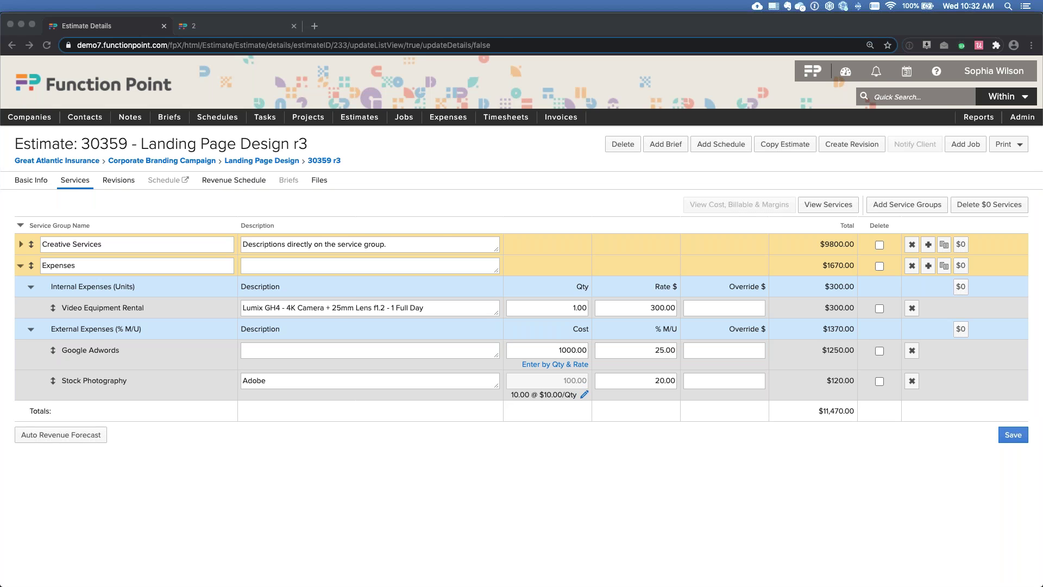
key("super+Tab")
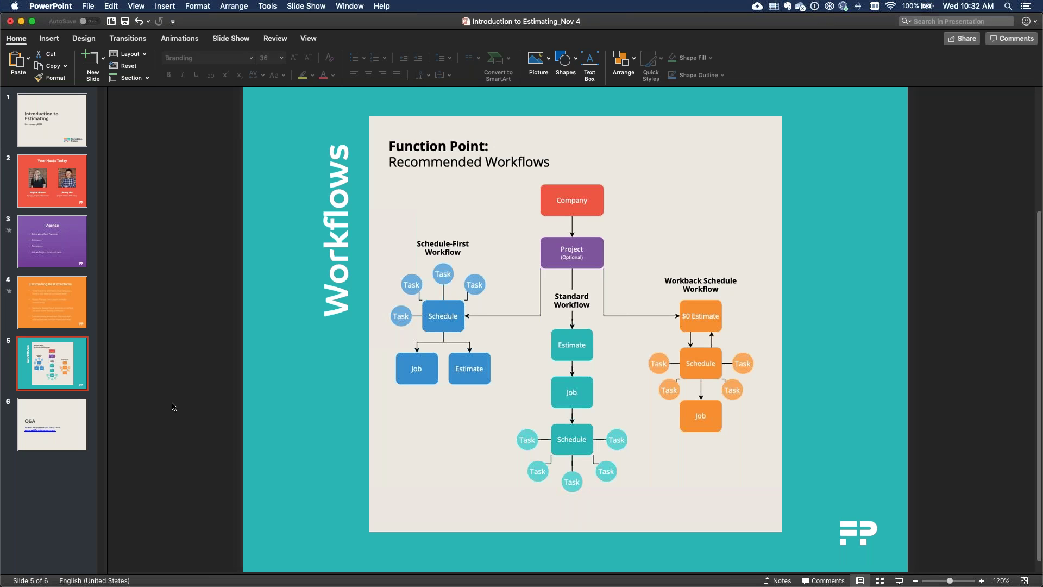
left_click(60, 414)
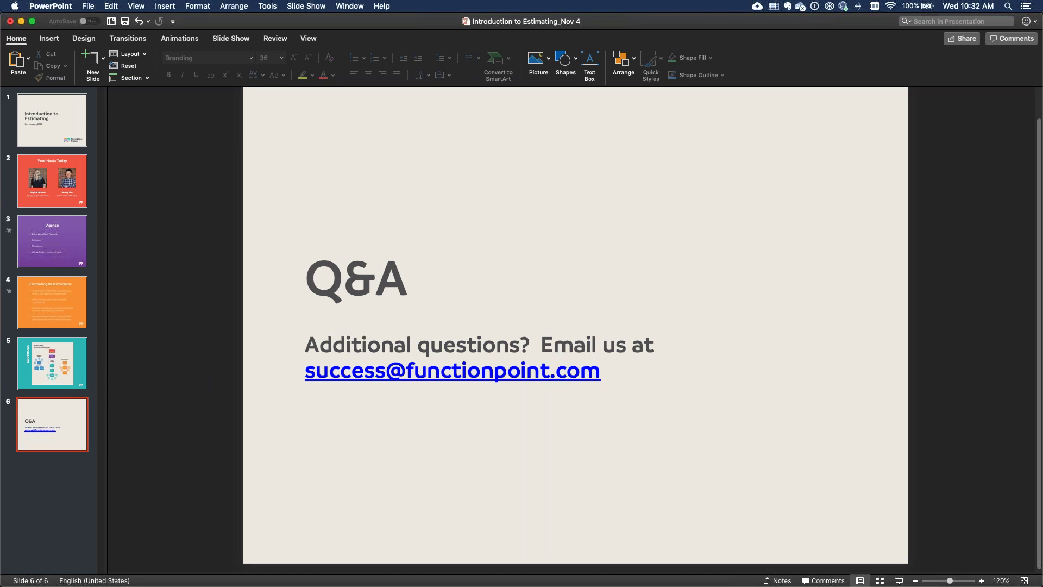
Switch back to Chrome and open the estimate's basic information for editing, submitting the unsaved service changes
key("super+Tab")
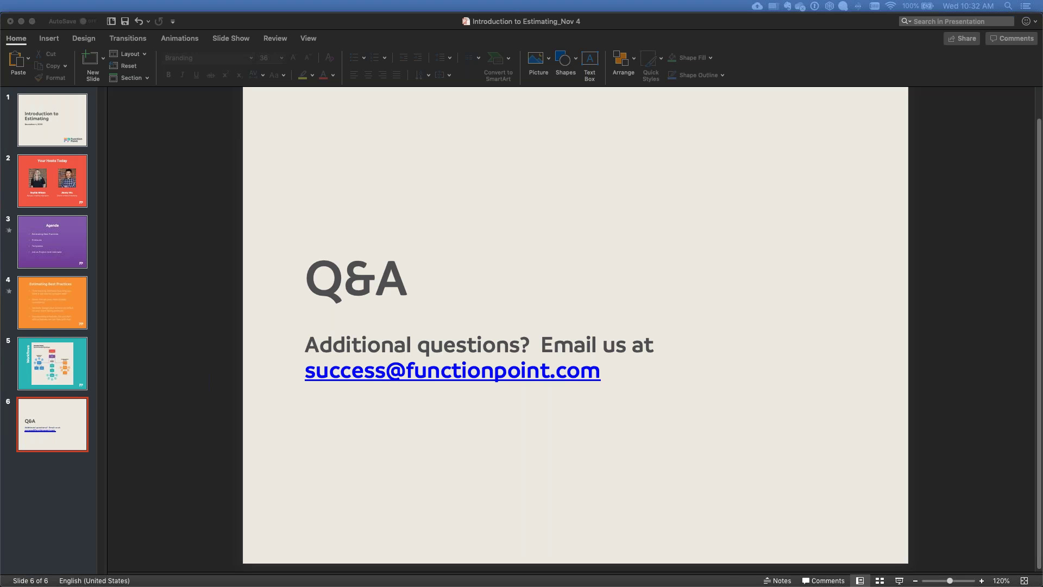
key("super+Tab")
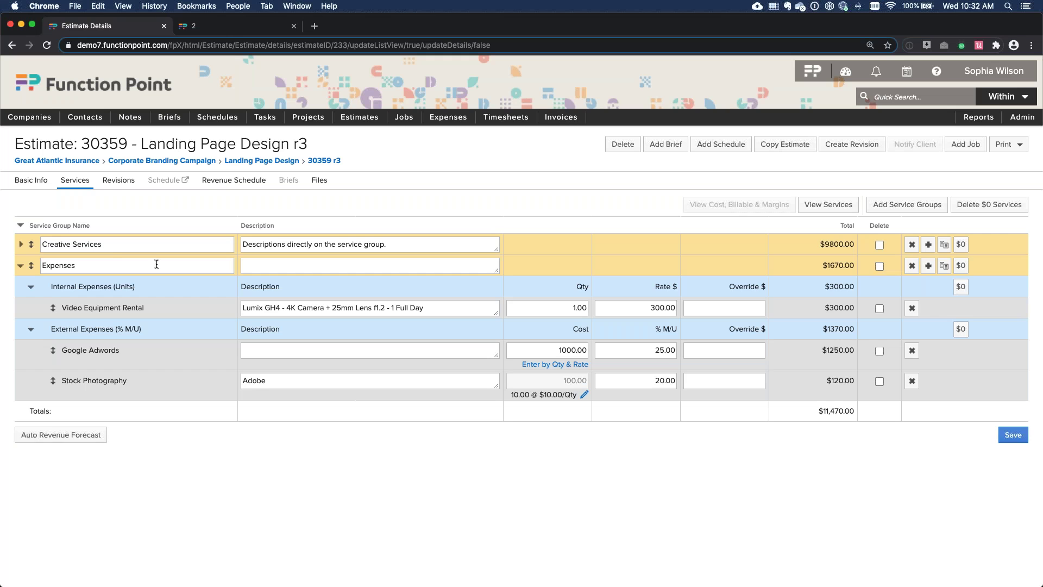
left_click(21, 243)
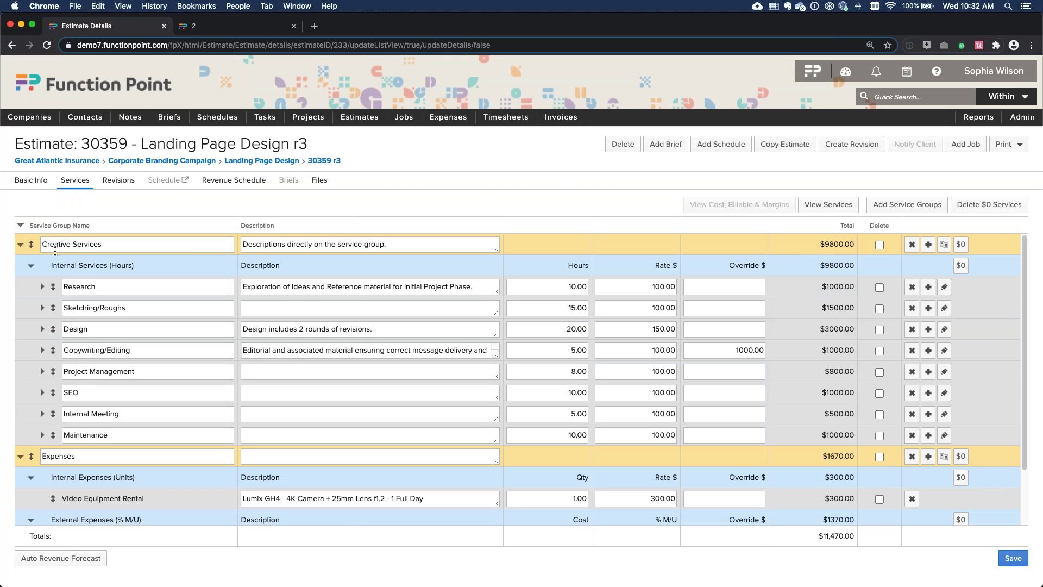
left_click(21, 183)
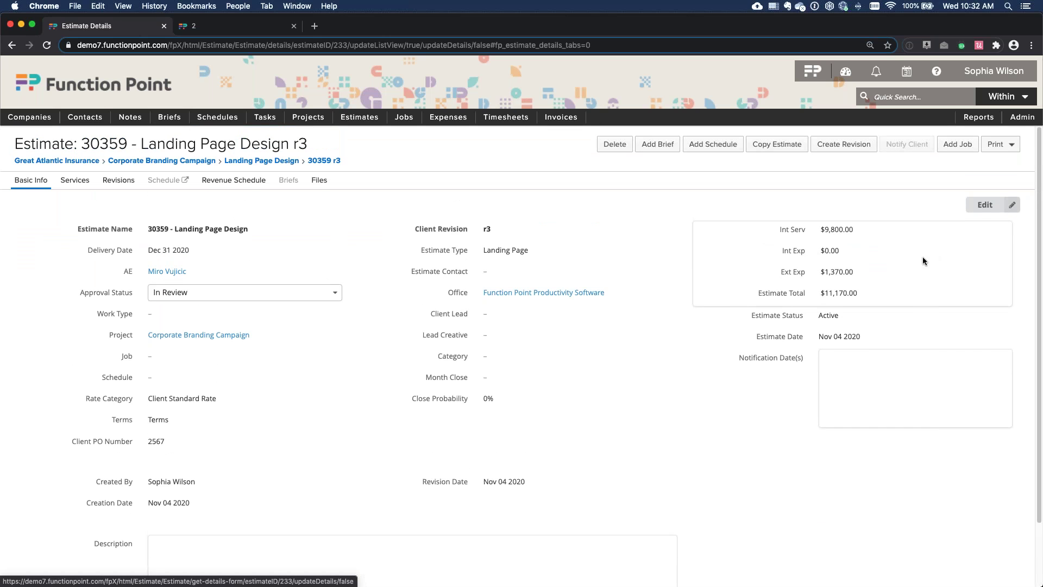
left_click(981, 211)
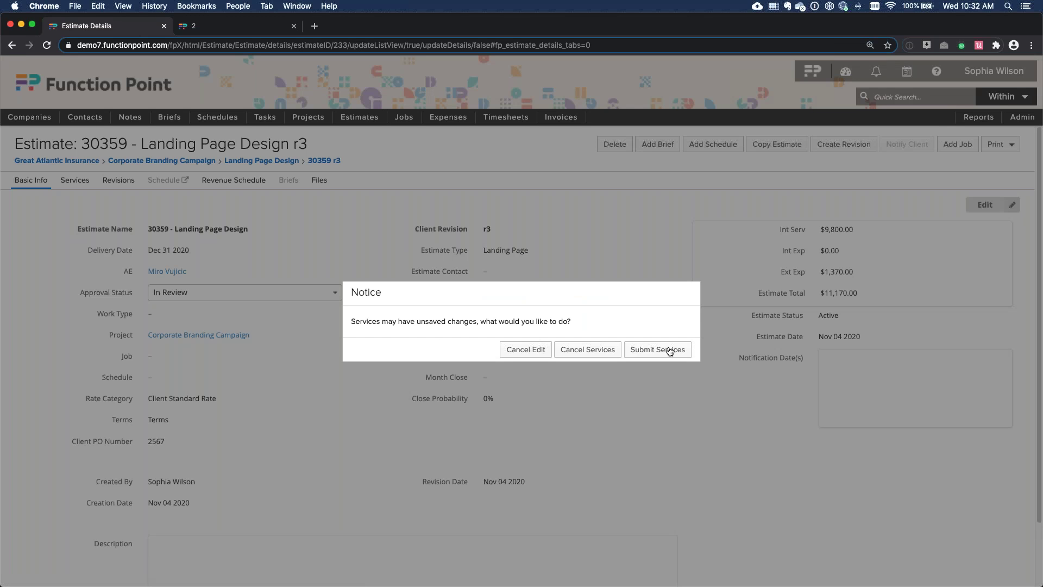
left_click(670, 352)
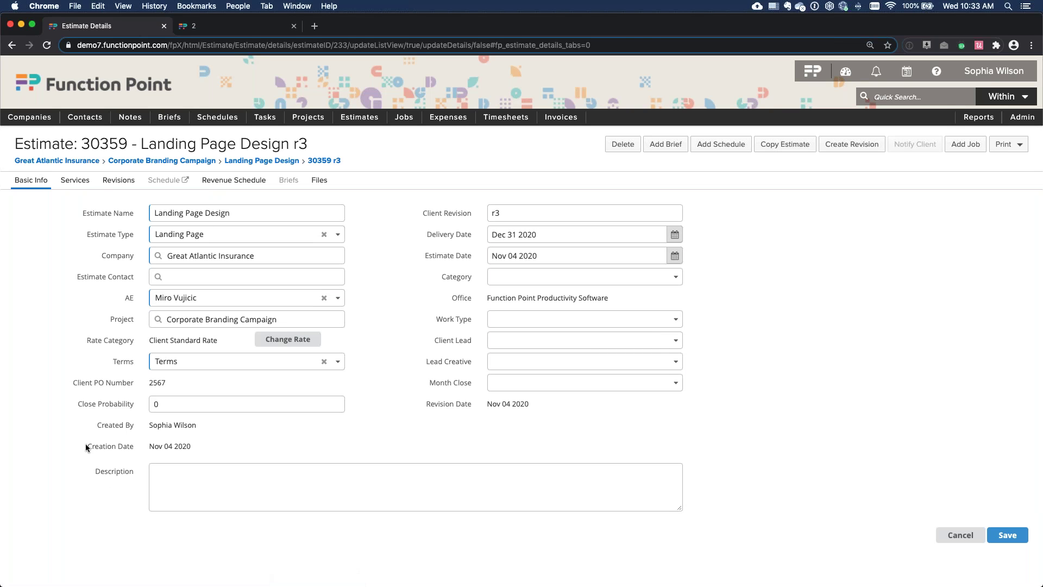
Set the description to a greeting by name plus "Please find the details of the job below... I hope we will work with you on this!", and save
double_click(135, 471)
left_click(220, 489)
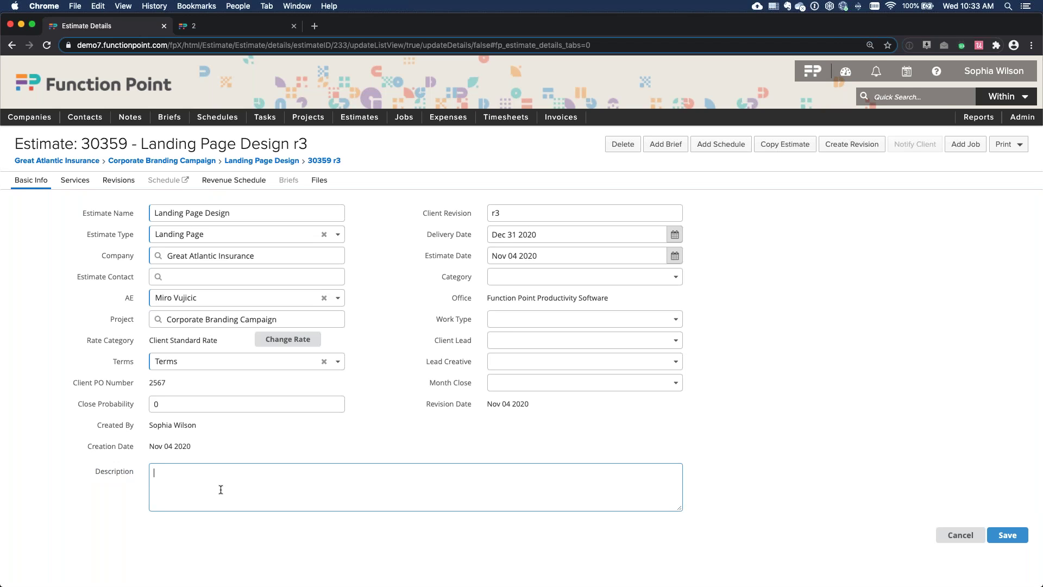
type("Hi Gina,")
key("Return")
type("Please find the details of the jo")
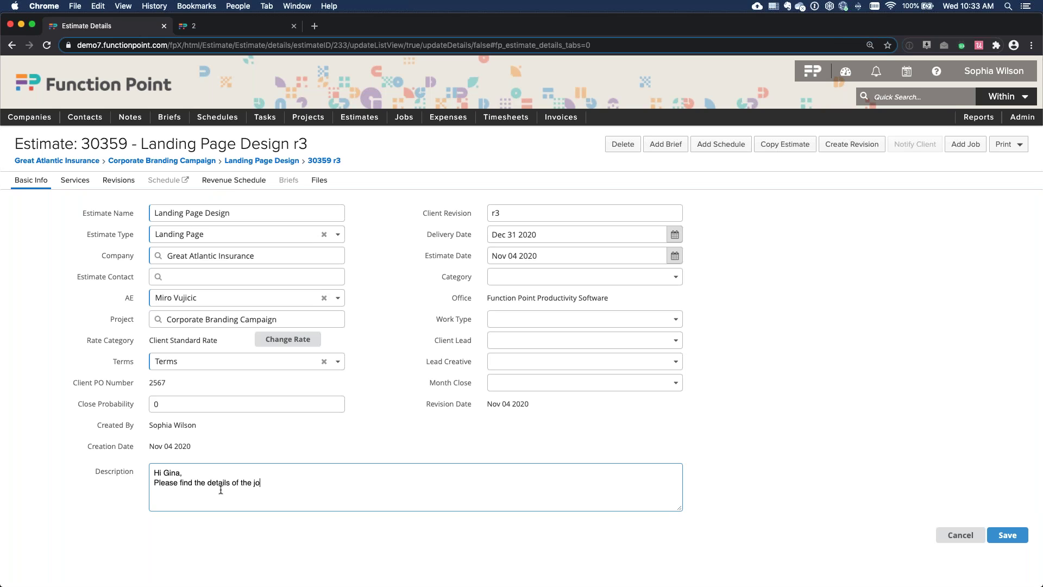
type("b below...  I hope we will work with yo lu on this!")
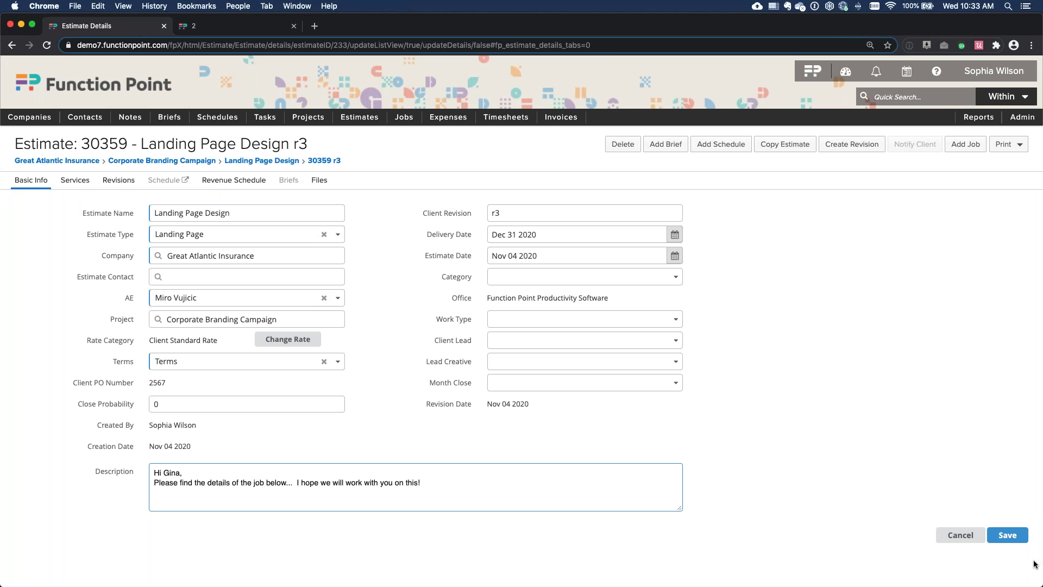
left_click(1006, 534)
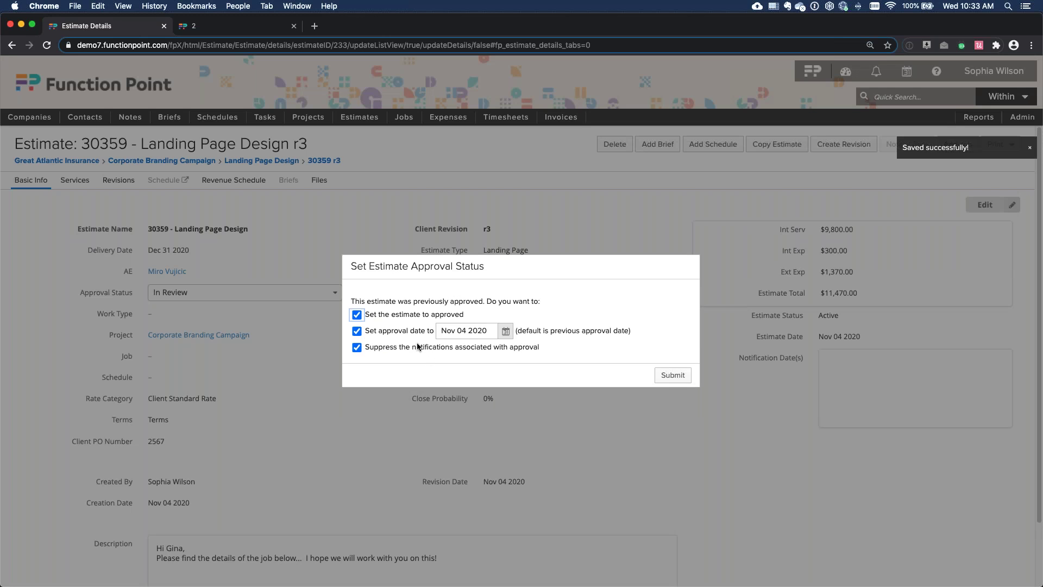
Submit the approval status prompt with the set-to-approved option turned off, and check the estimate's saved description
left_click(359, 316)
left_click(679, 380)
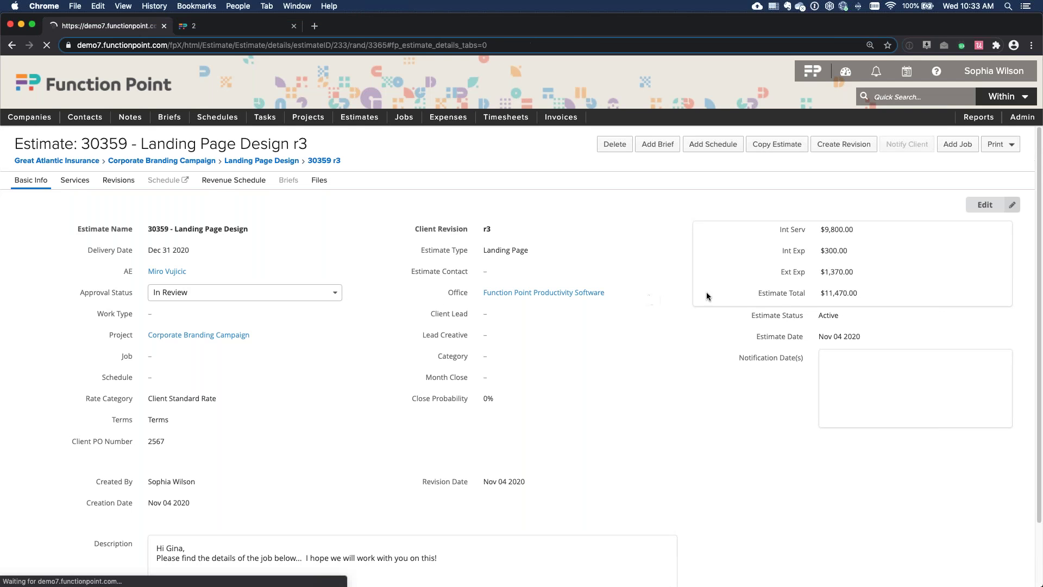
scroll(198, 483, "down", 2)
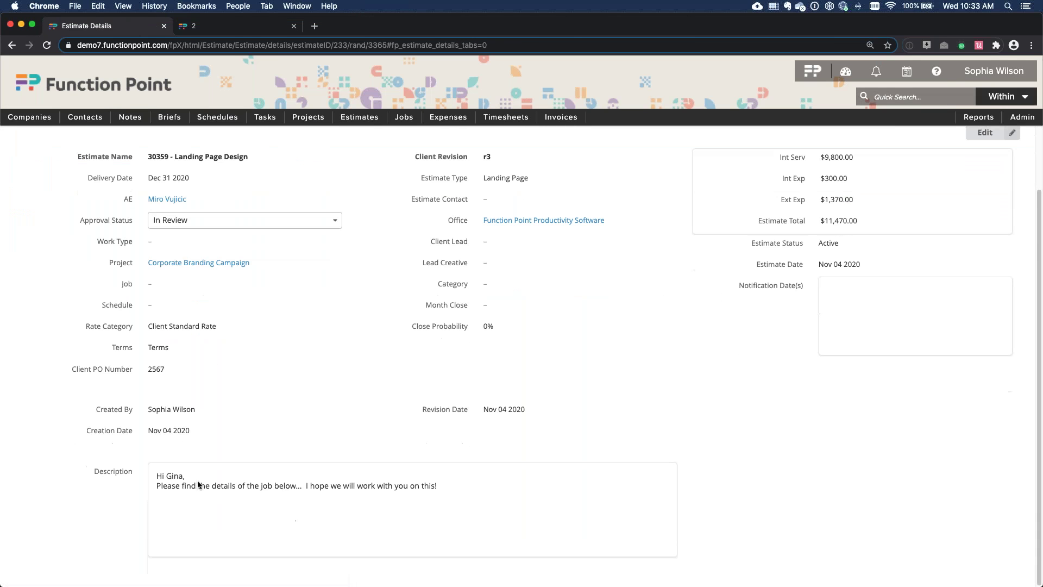
triple_click(199, 484)
left_click(666, 343)
Generate the estimate's printout and examine its Job Description section at a larger zoom
scroll(666, 343, "up", 2)
left_click(1000, 144)
left_click(983, 175)
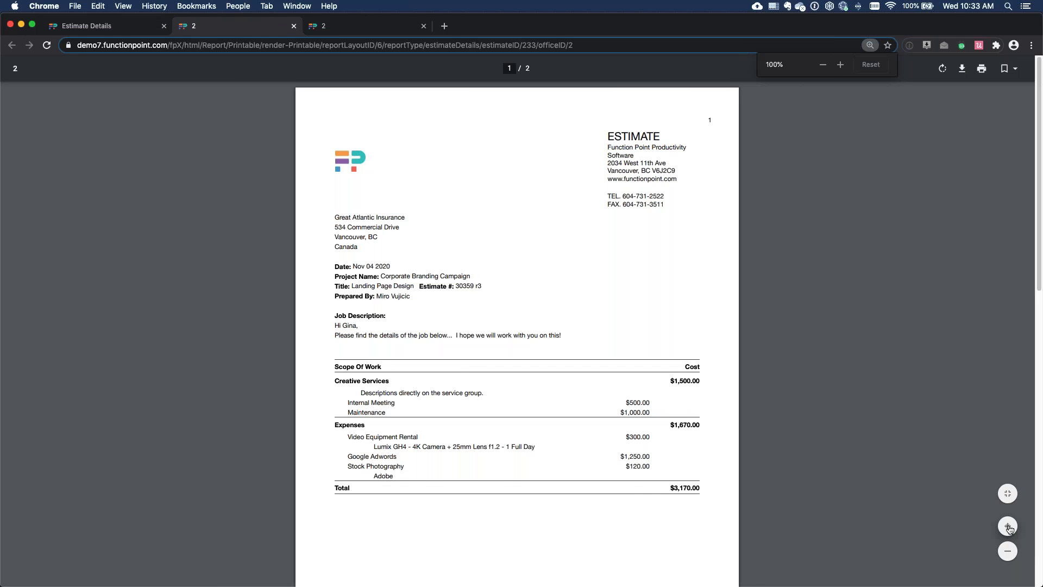
left_click(1008, 526)
left_click(1007, 526)
left_click(1007, 526)
scroll(252, 367, "down", 1)
left_click_drag(242, 349, 593, 377)
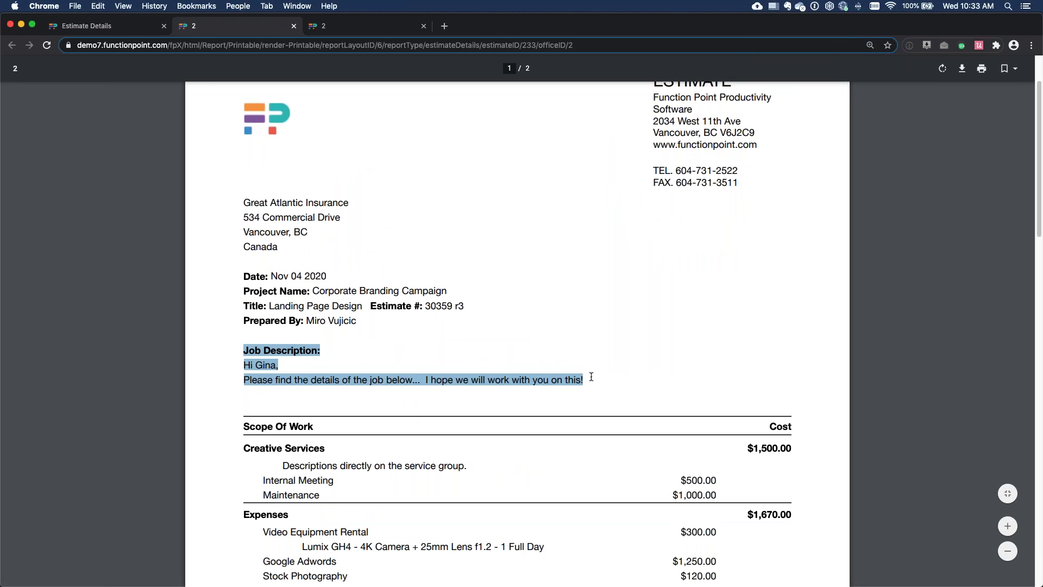
left_click(602, 374)
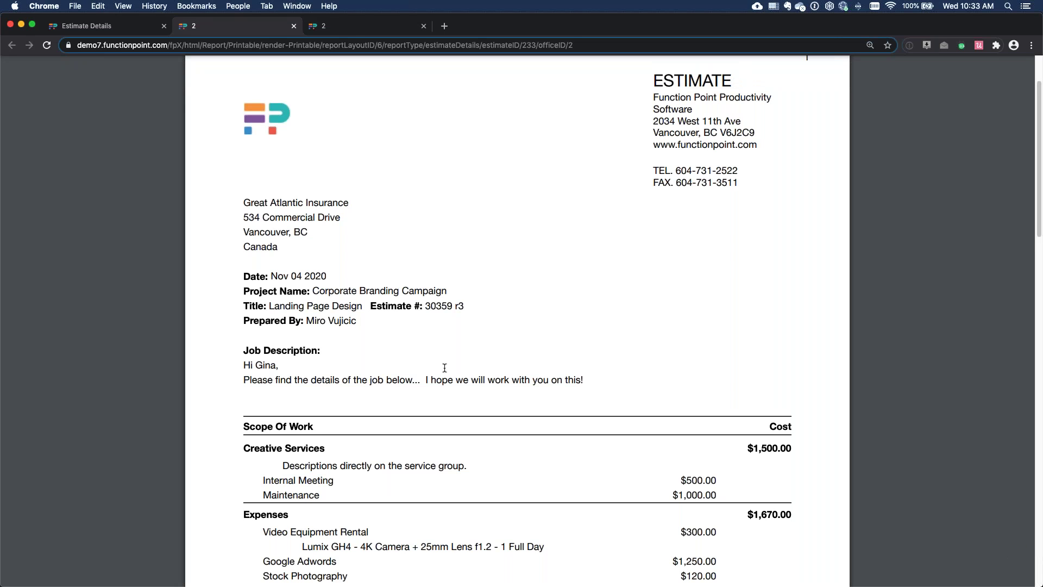
Return to the estimate and search for active estimates with "template" in the estimate name
left_click(125, 30)
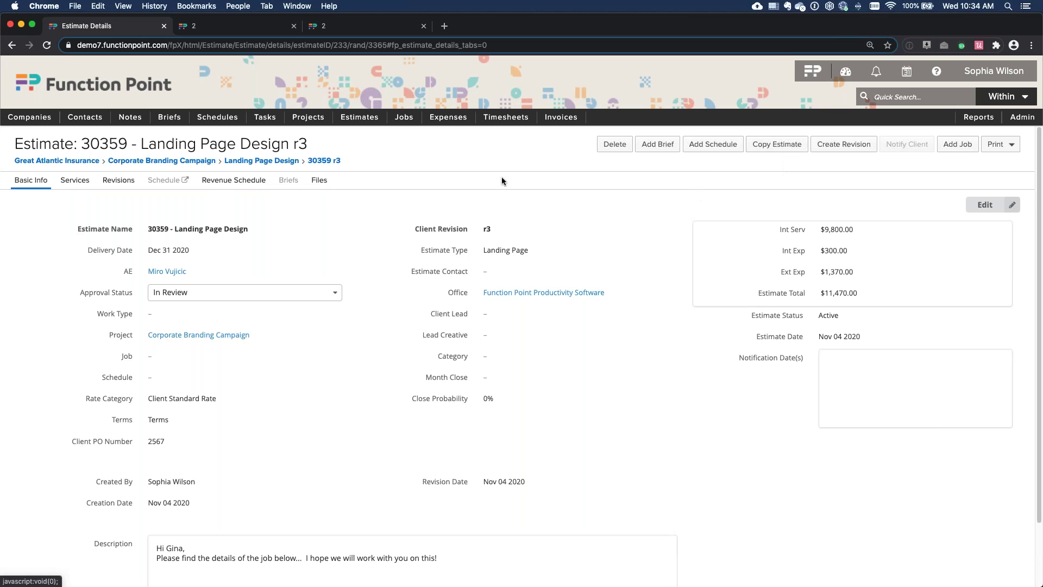
mouse_move(359, 117)
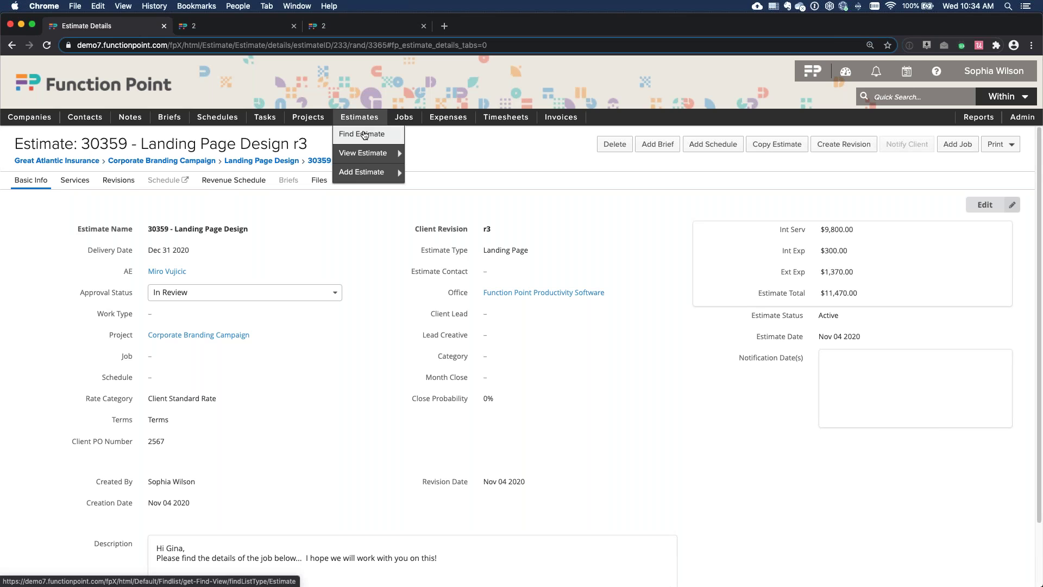
left_click(364, 135)
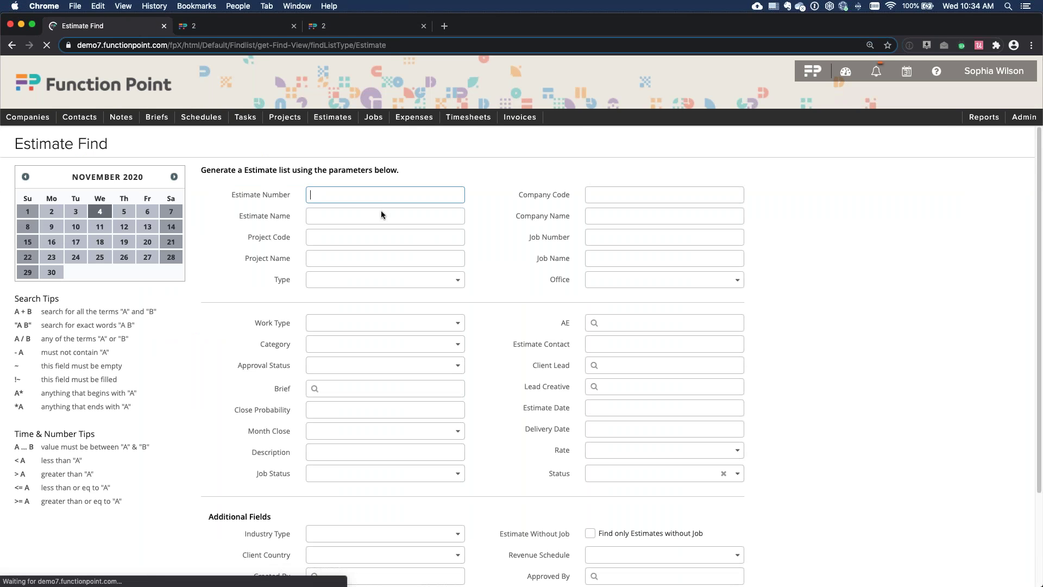
left_click(380, 215)
type("te")
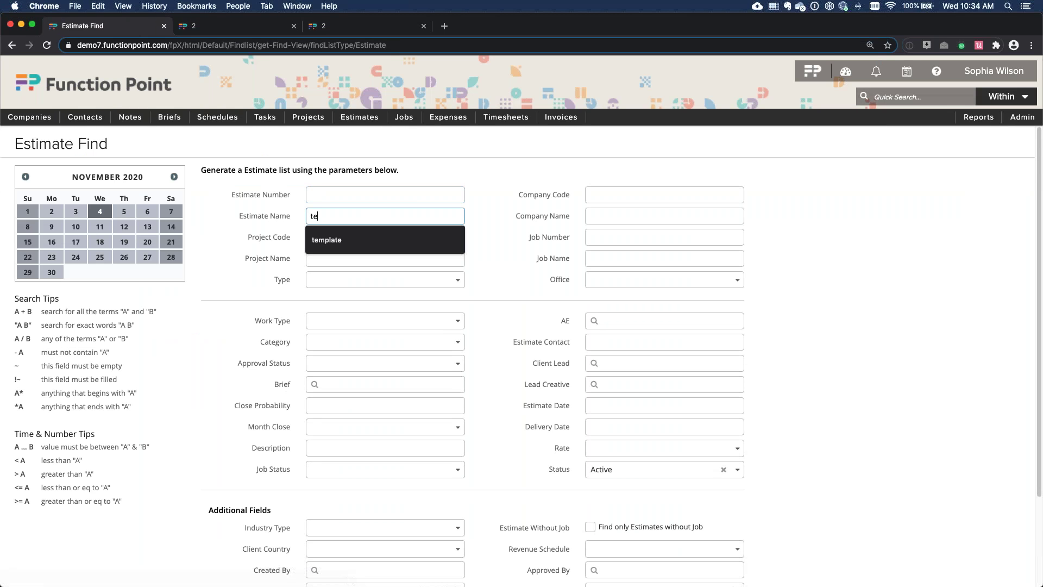
type("mplate")
left_click(537, 383)
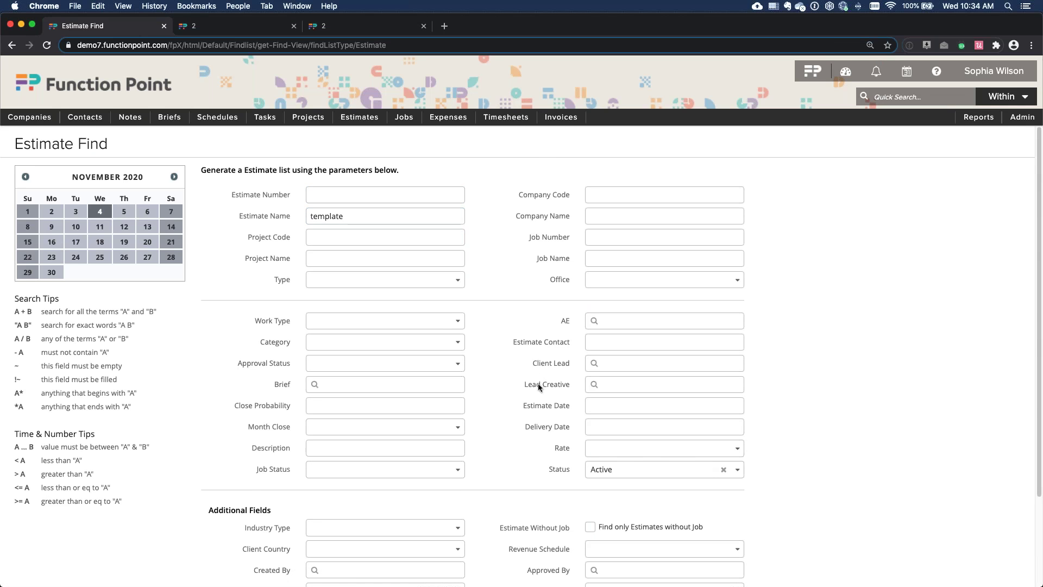
scroll(538, 383, "down", 3)
left_click(728, 564)
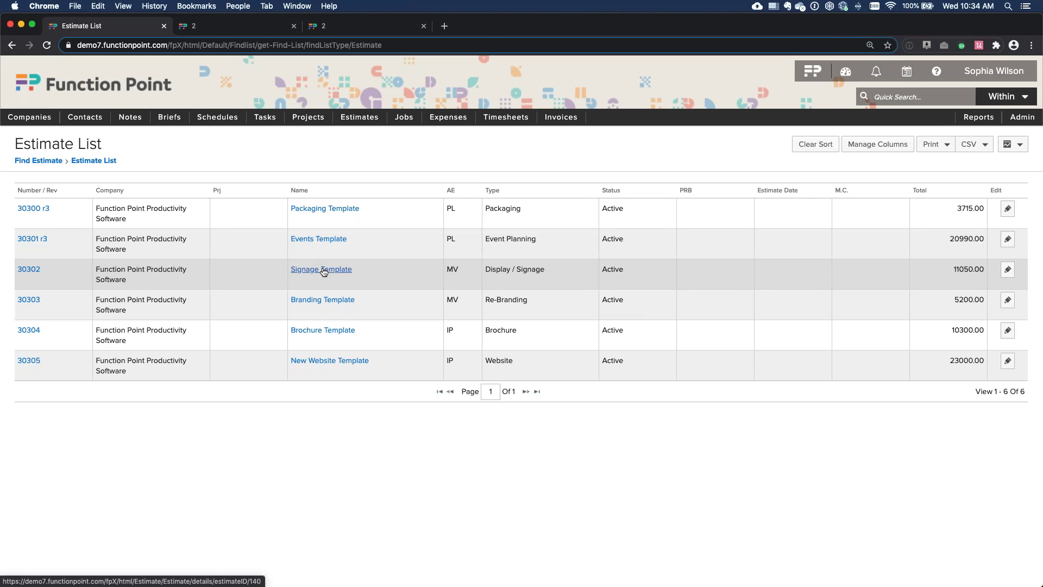
Copy the Signage Template estimate without its disabled service groups and services, taking quantities from Actuals, and save the copy
left_click(323, 270)
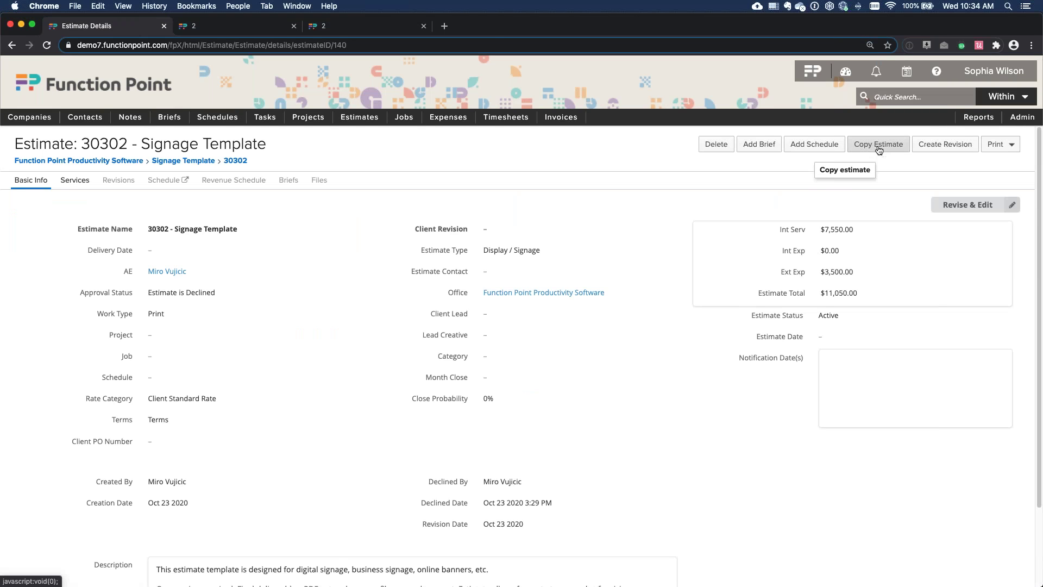
left_click(877, 147)
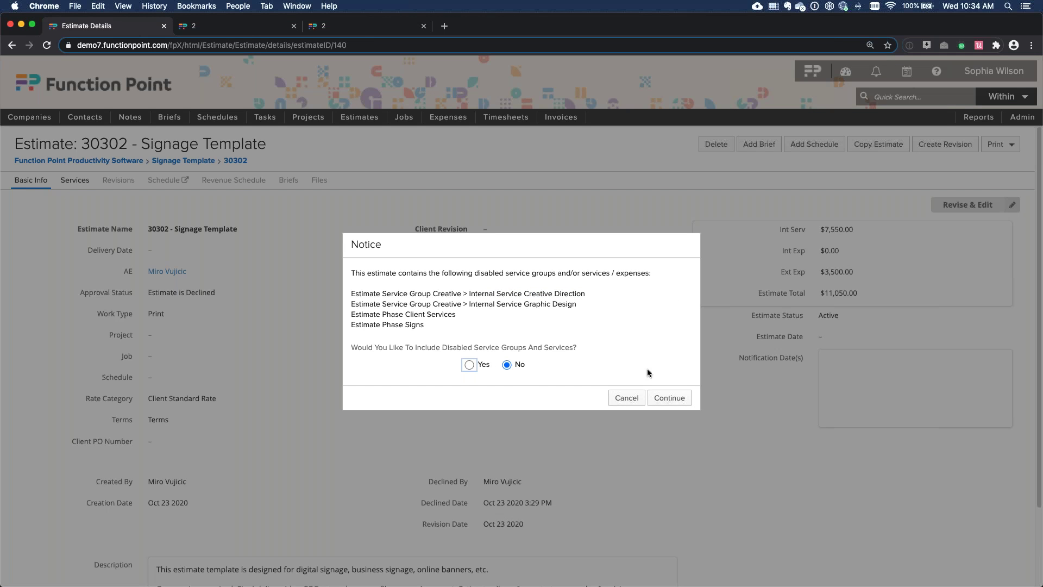
left_click(669, 399)
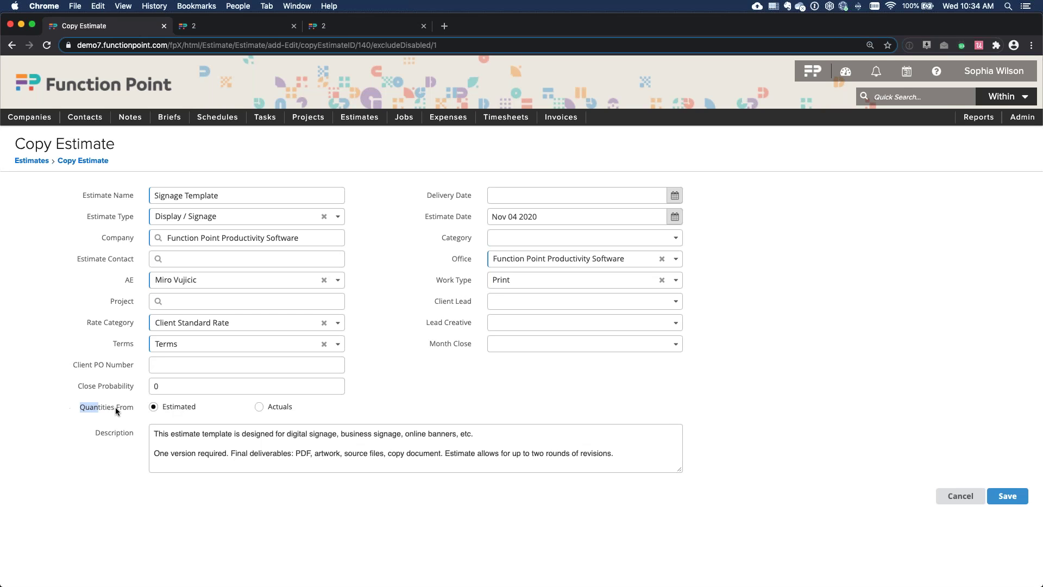
left_click(133, 411)
left_click(274, 408)
left_click(1007, 495)
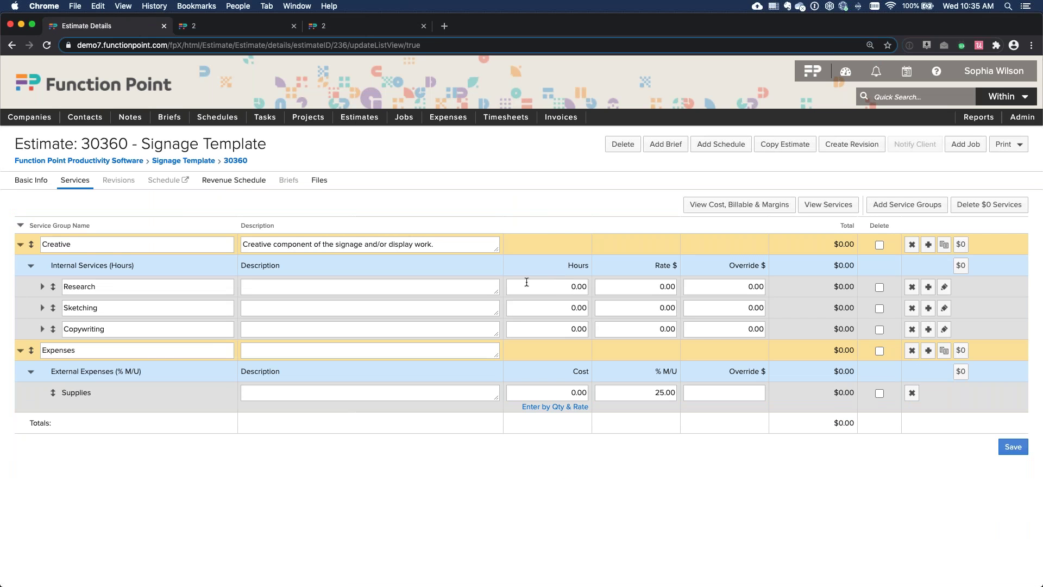
Examine the Hours values of the Research, Sketching and Copywriting services in the copied estimate
left_click(542, 293)
left_click(551, 304)
left_click(559, 331)
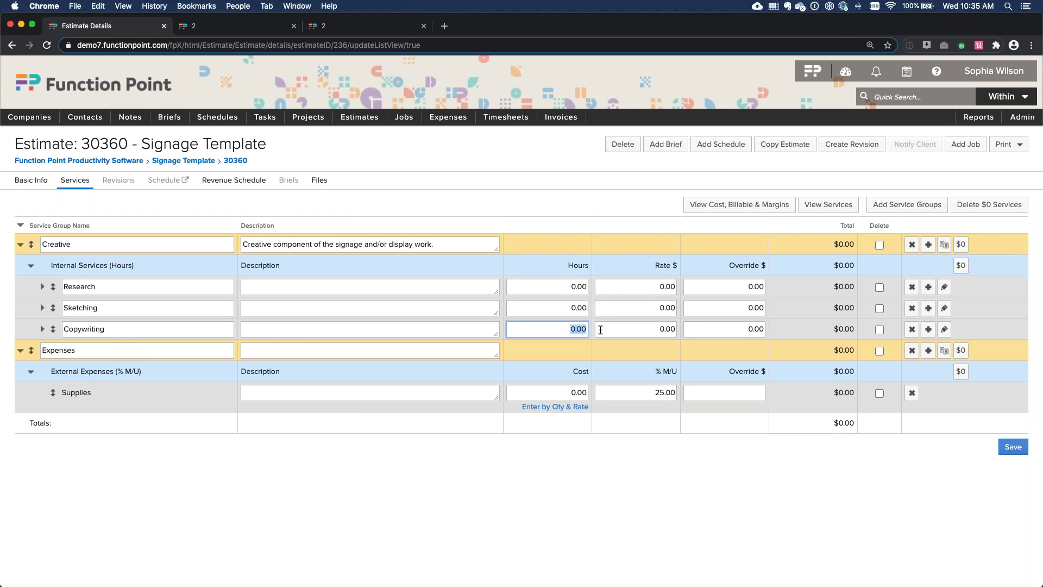
left_click(592, 235)
left_click(572, 287)
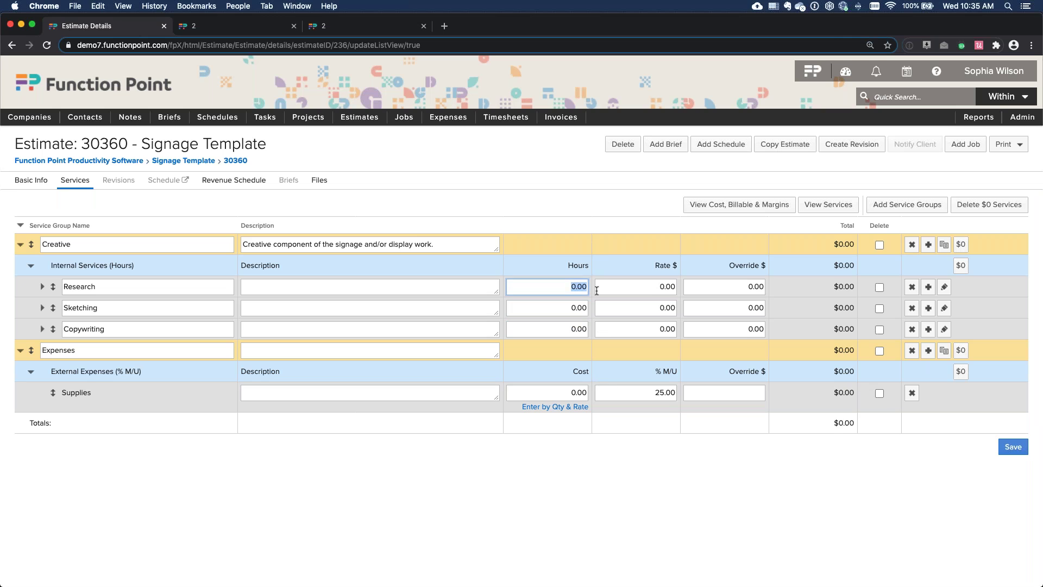
left_click(585, 310)
left_click(564, 324)
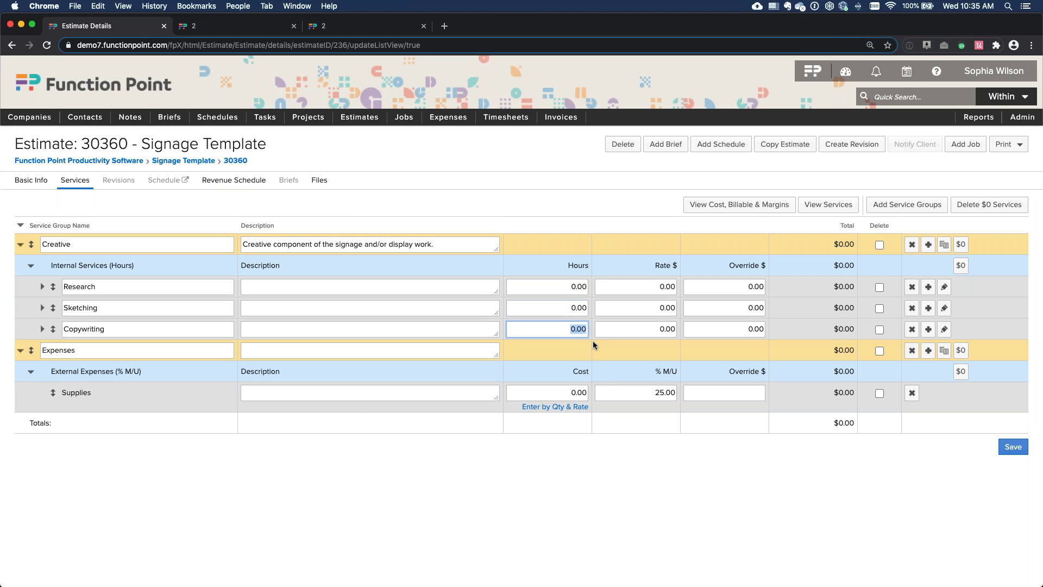
left_click(591, 358)
Review the copied estimate's basic information, services and approval status options, keeping the status at In Review
left_click(35, 182)
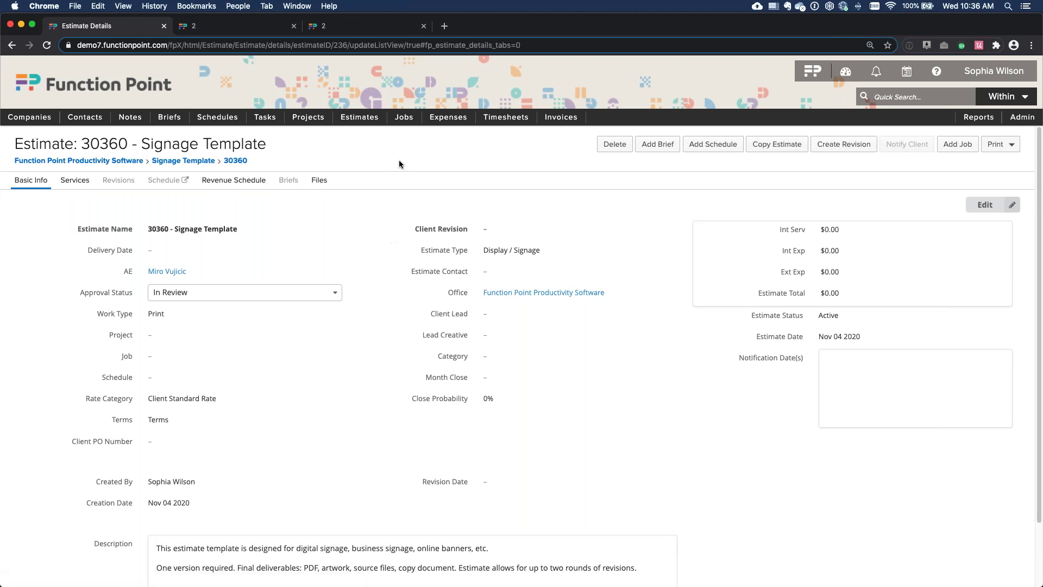
mouse_move(359, 118)
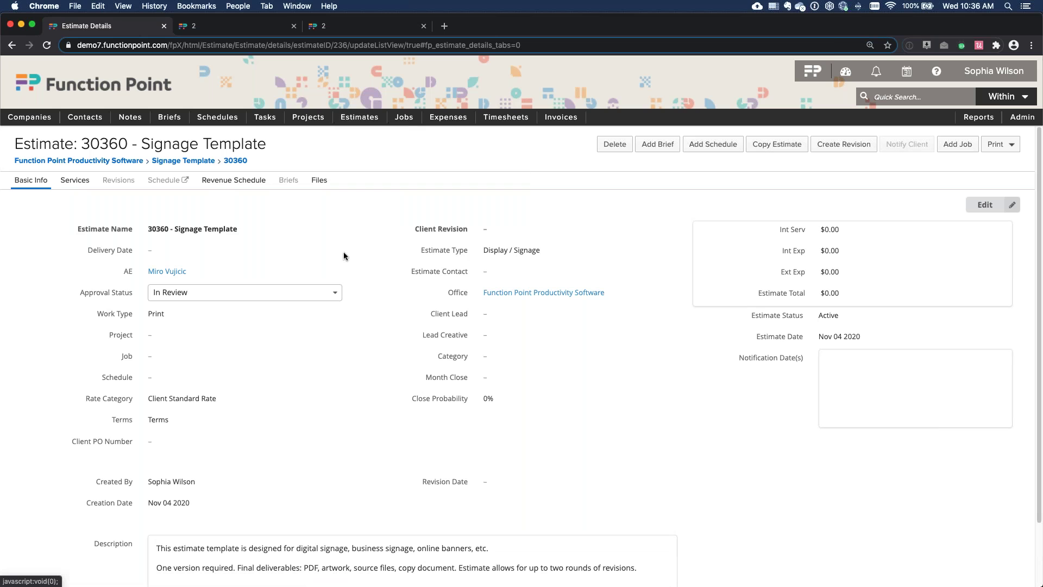
left_click(76, 181)
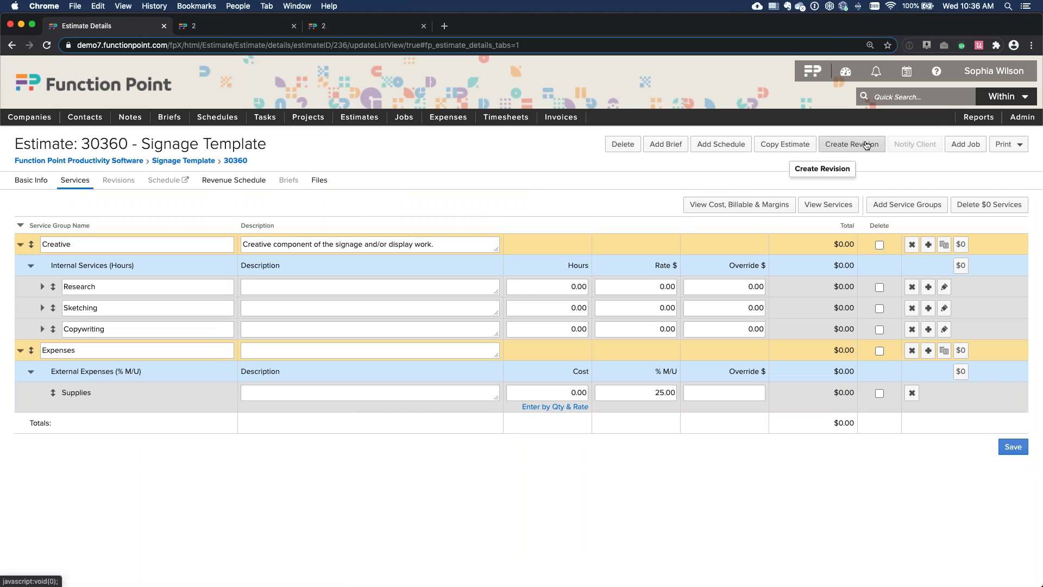
left_click(30, 181)
left_click(271, 292)
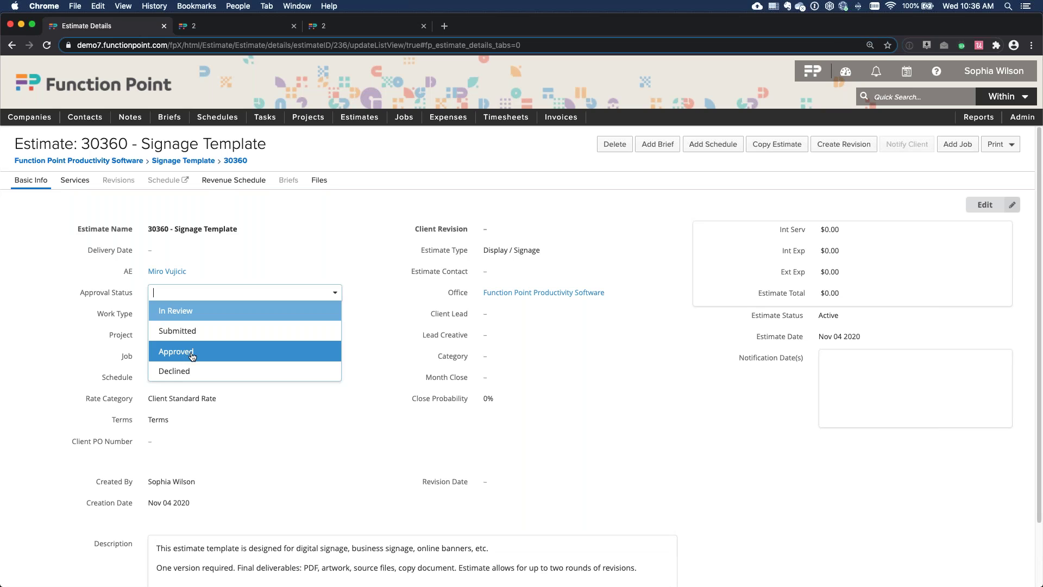
left_click(205, 318)
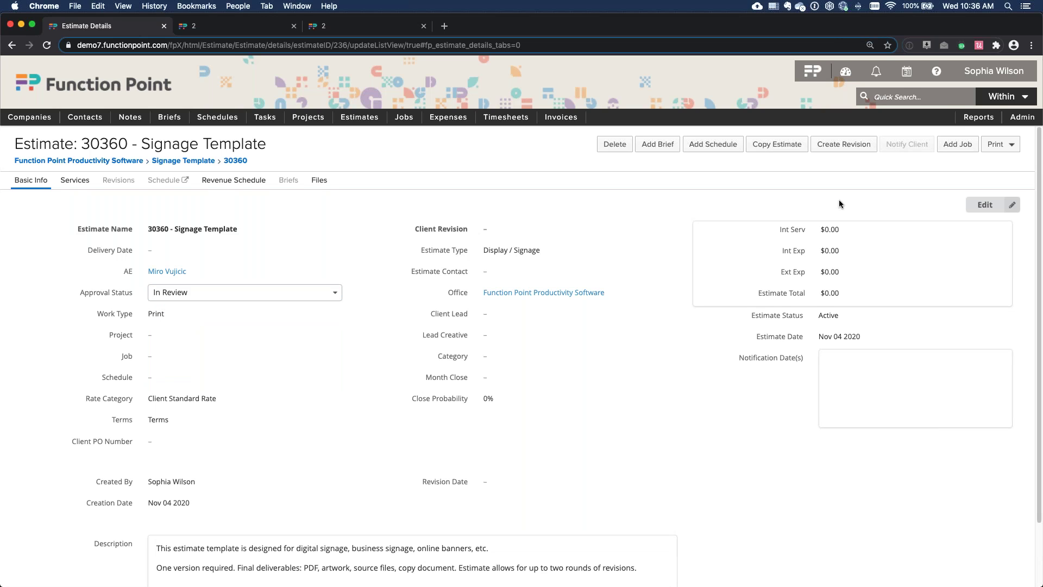
Create an editable revision of the copied Signage Template estimate, and check its approval status and the revision suffix in its title
left_click(846, 146)
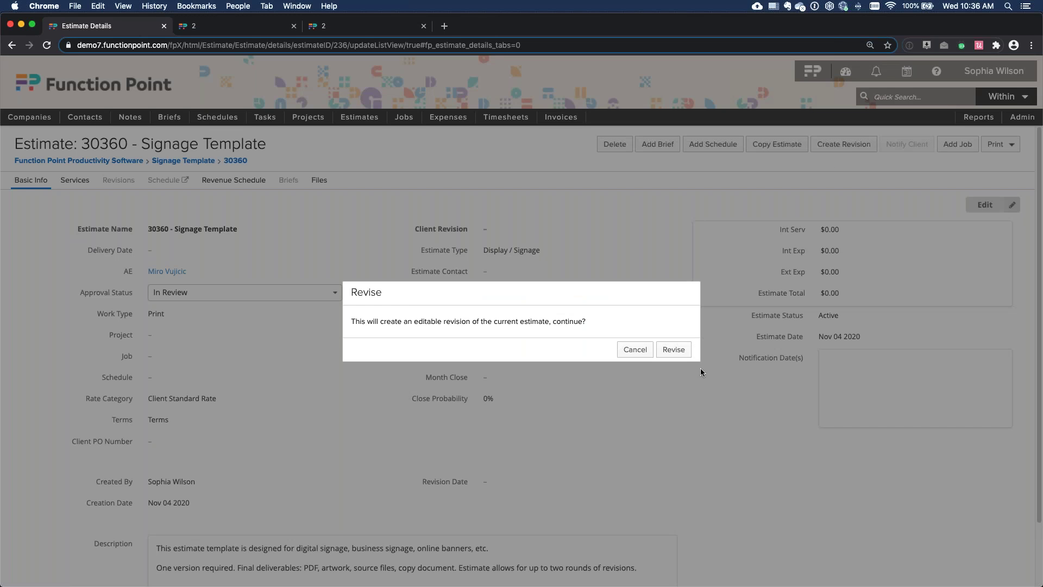
left_click(673, 349)
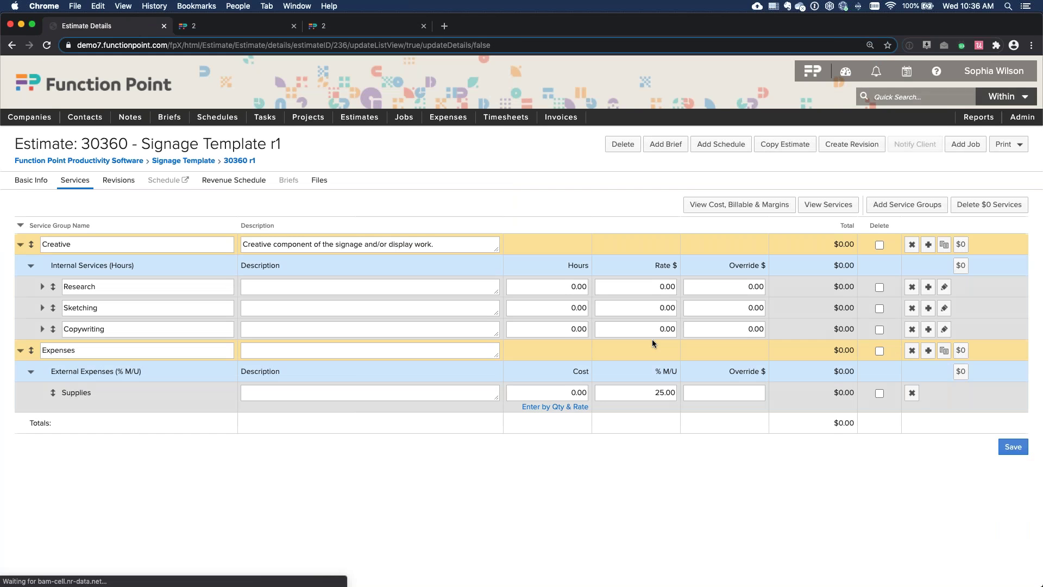
left_click(38, 181)
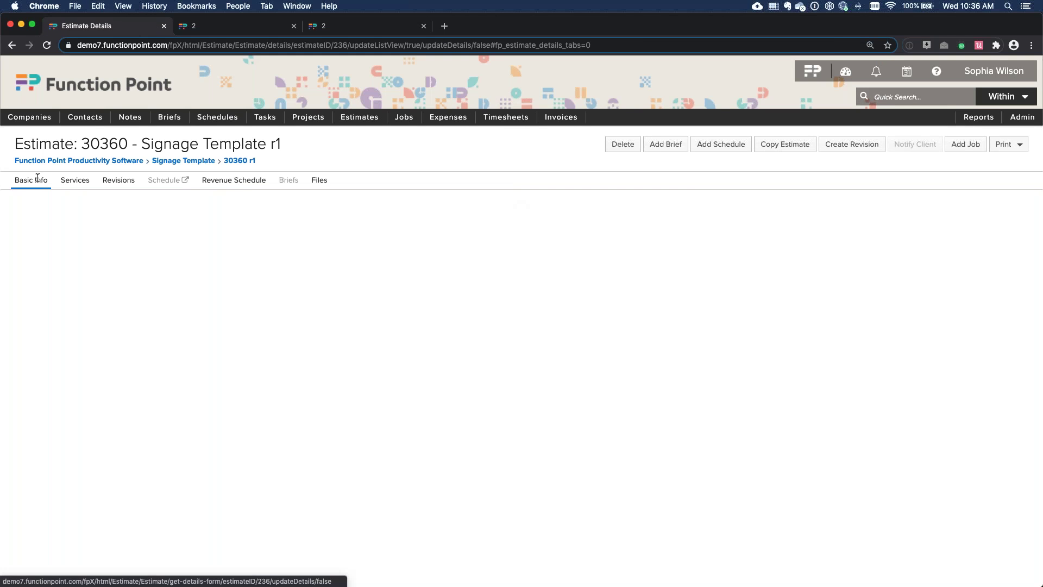
left_click_drag(80, 293, 187, 292)
left_click_drag(266, 145, 294, 145)
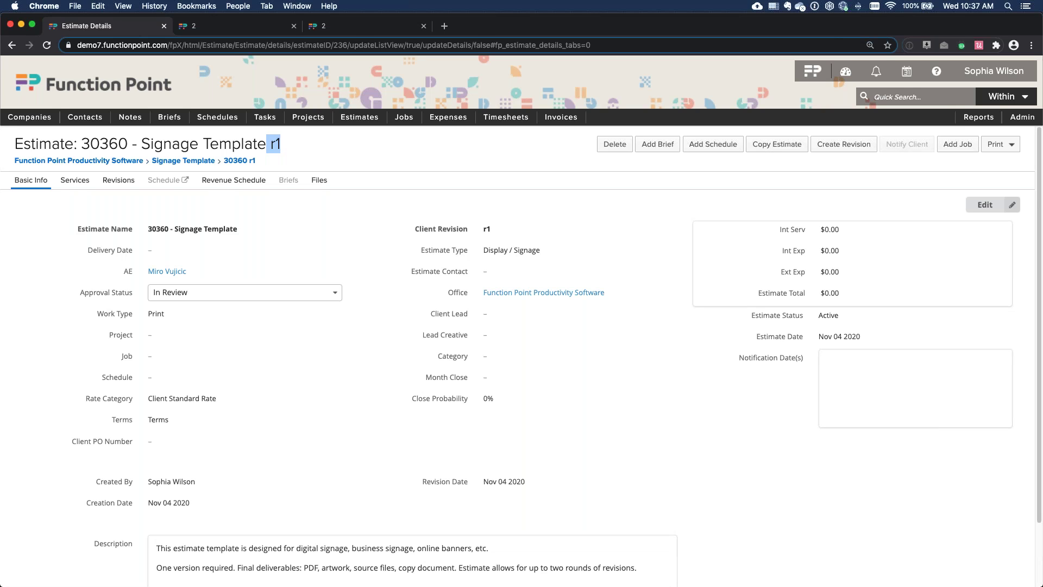
left_click(654, 294)
View the revised Signage Template estimate's services and files, including the description field of the Supplies expense
left_click(75, 180)
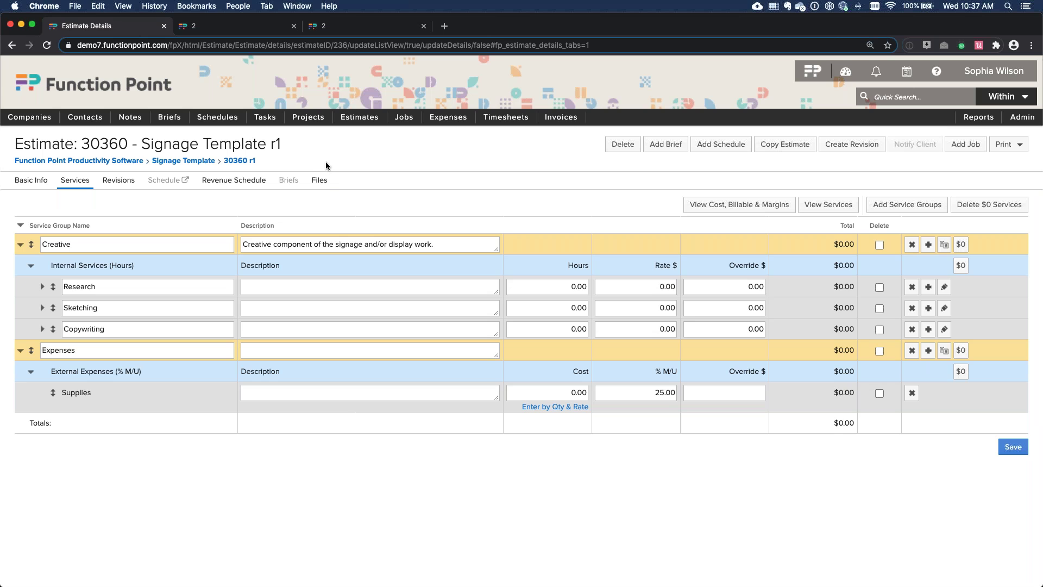
left_click(315, 182)
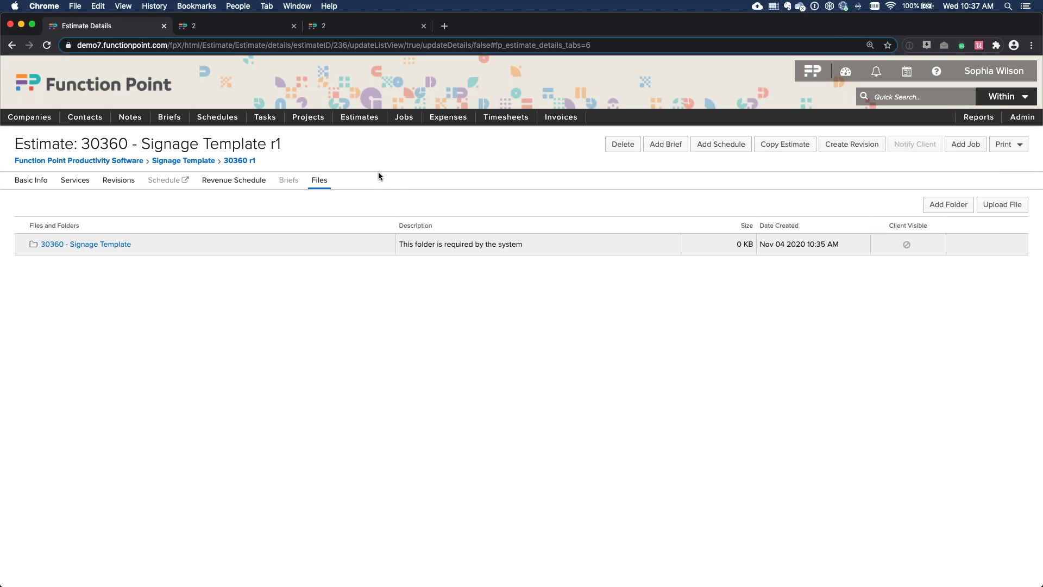
left_click(73, 184)
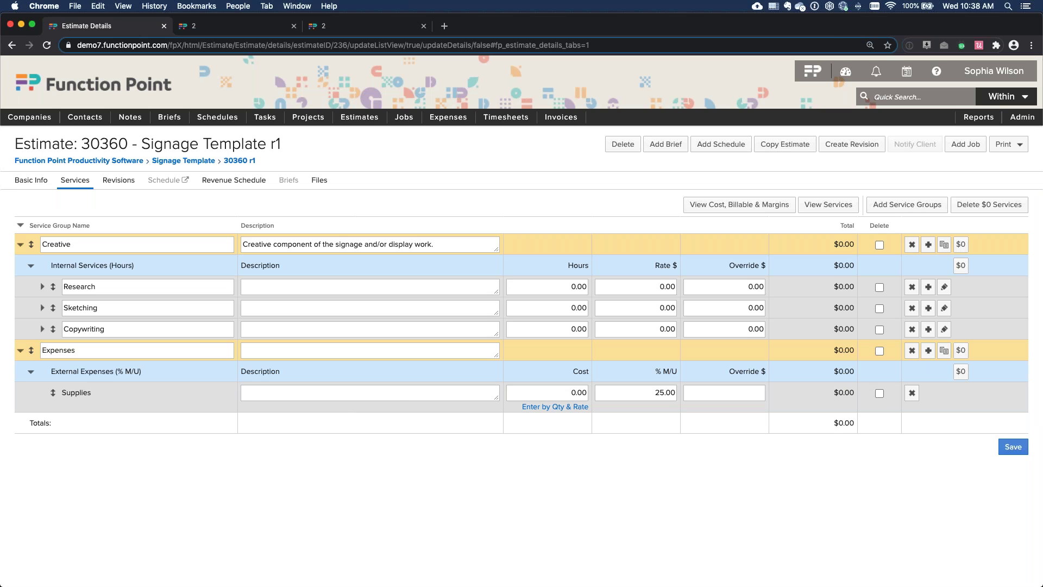
left_click(420, 392)
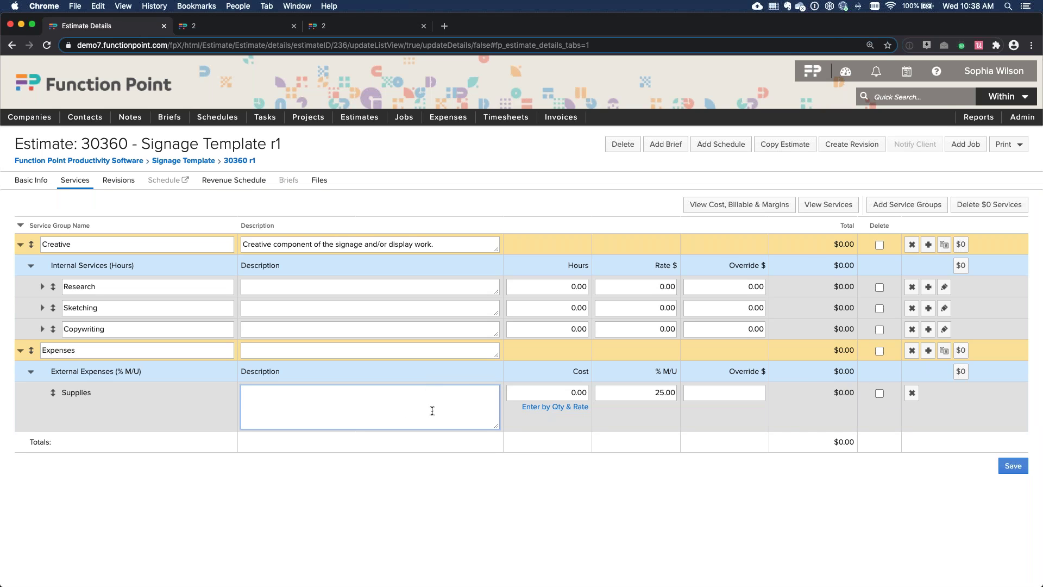
left_click(72, 392)
Open the recent Landing Page Design estimate's services for editing and view its internal and external expenses
mouse_move(359, 117)
mouse_move(363, 153)
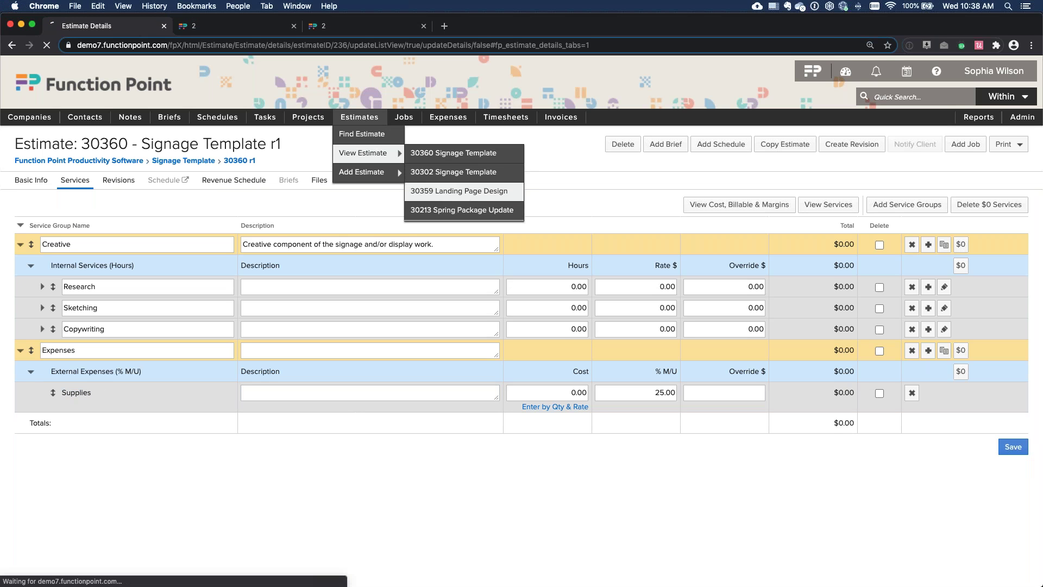
left_click(468, 193)
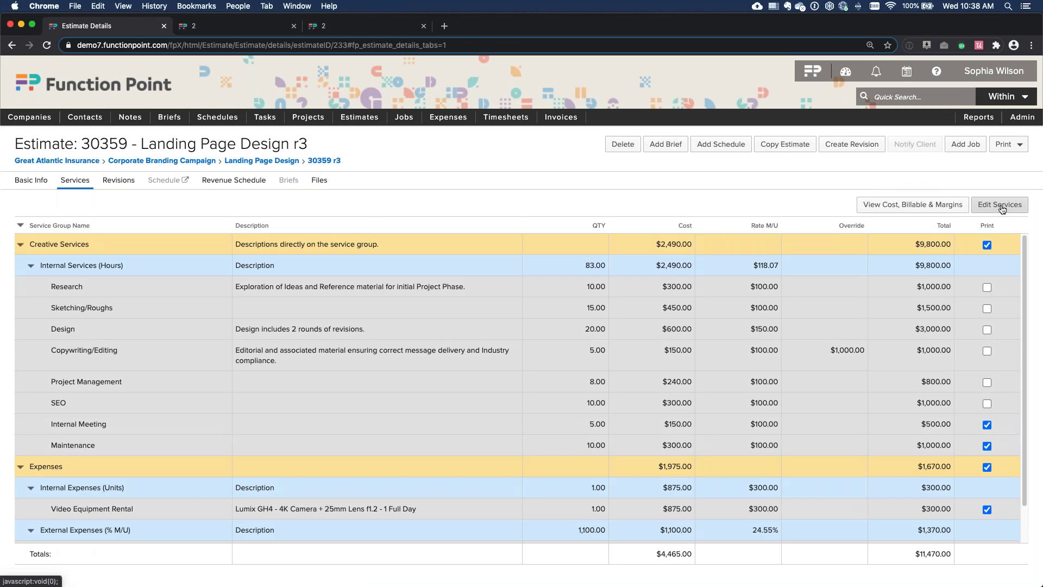
left_click(998, 206)
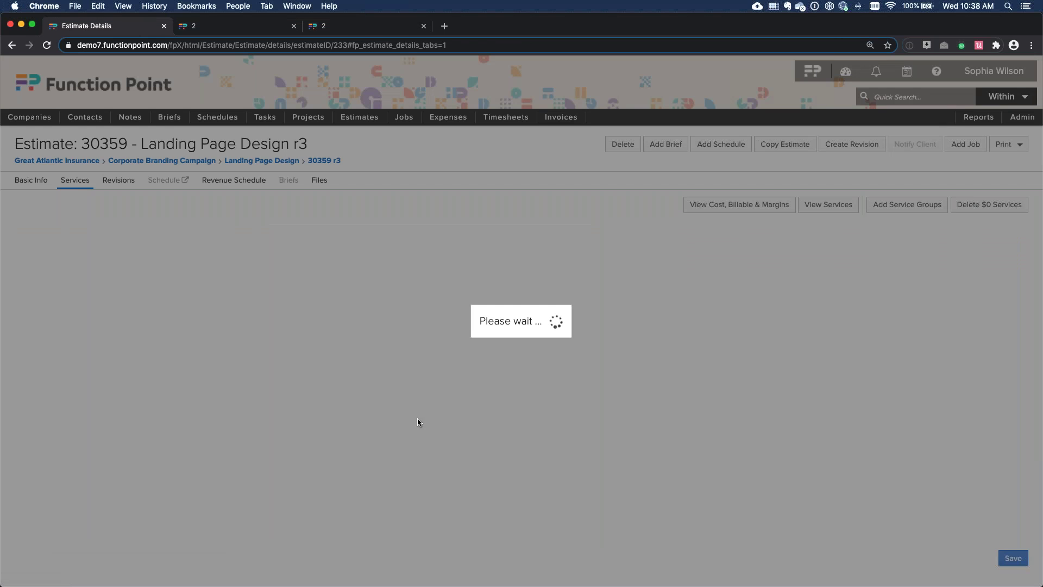
scroll(376, 419, "down", 5)
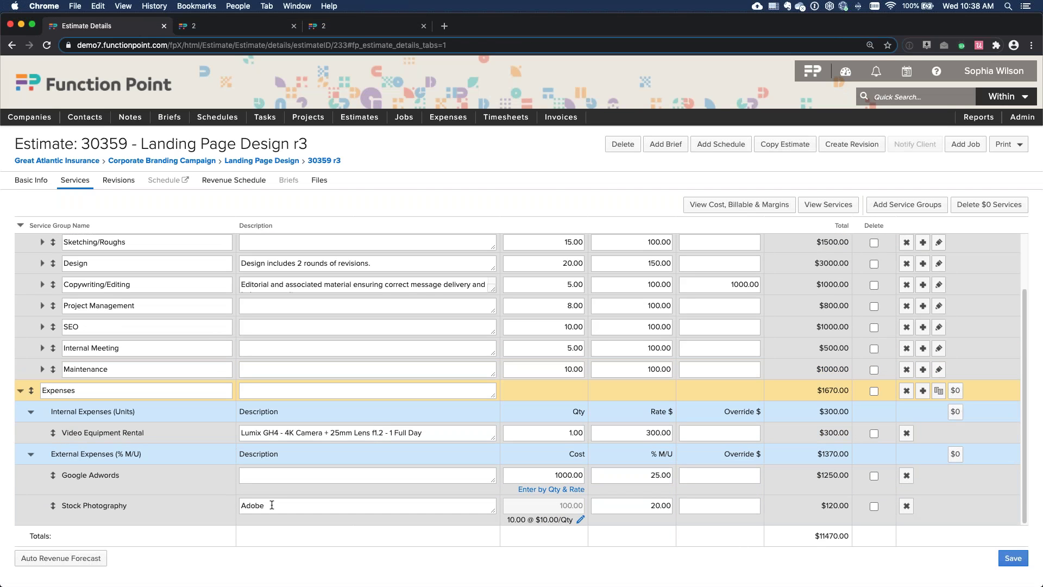
Replace the Stock Photography expense description with "Vendor choices include:" and a dashed list of Adobe, iStock and Getty.com, and save the services
left_click(272, 505)
key("super+a")
type("Vendor choices incldu")
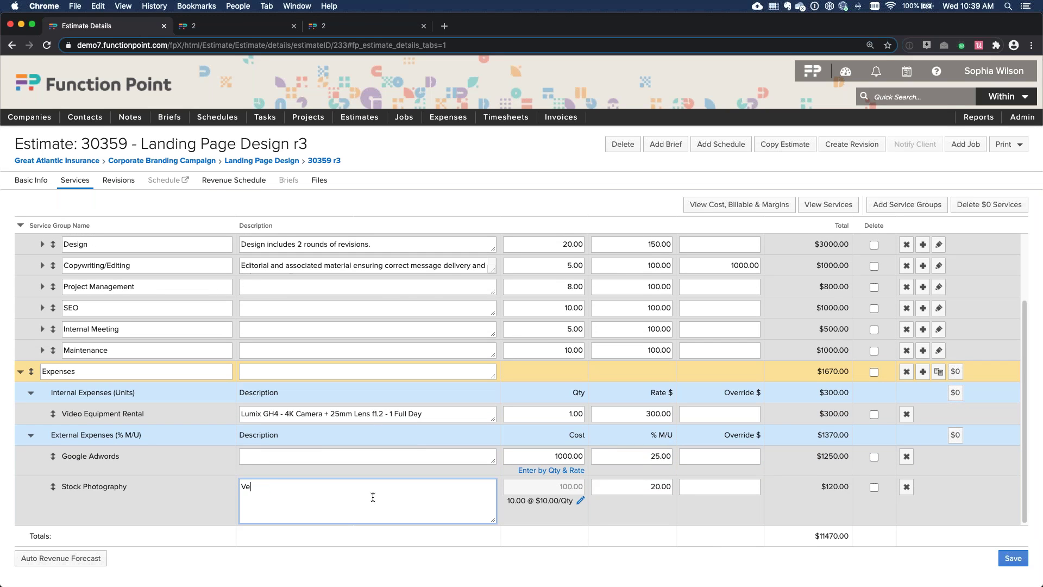
key("alt+BackSpace")
type("include:")
key("Return")
type("- Adobe ")
type("- iStock")
key("Return")
type("- Getty.com")
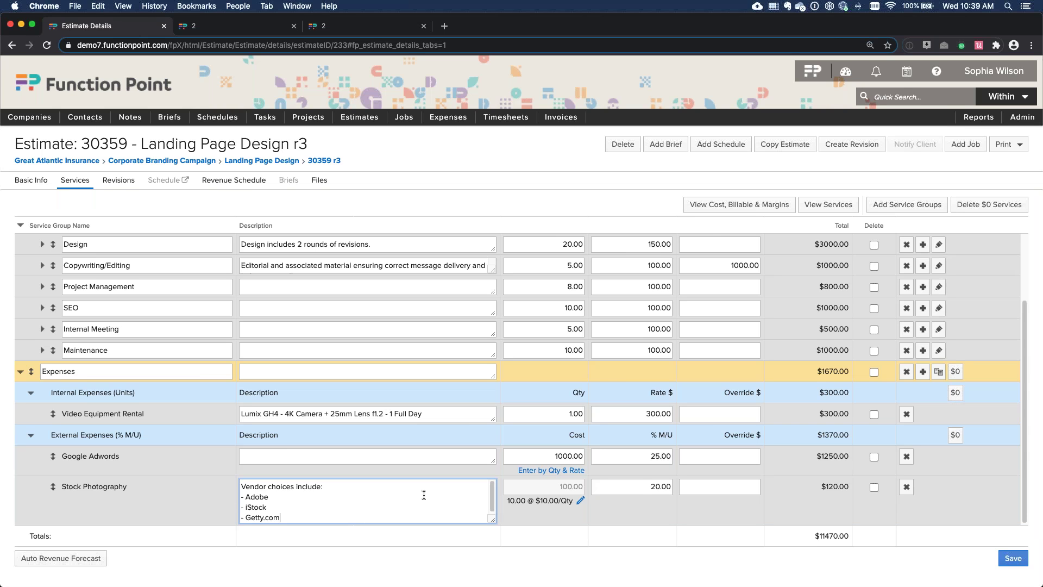
left_click(485, 530)
left_click(493, 513)
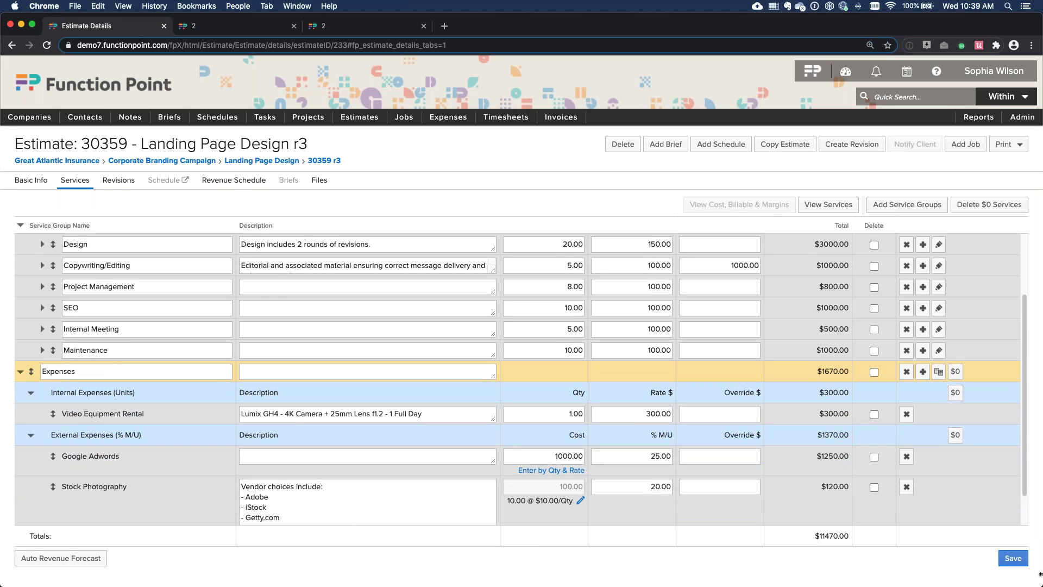
left_click(1013, 558)
left_click(413, 315)
left_click(682, 373)
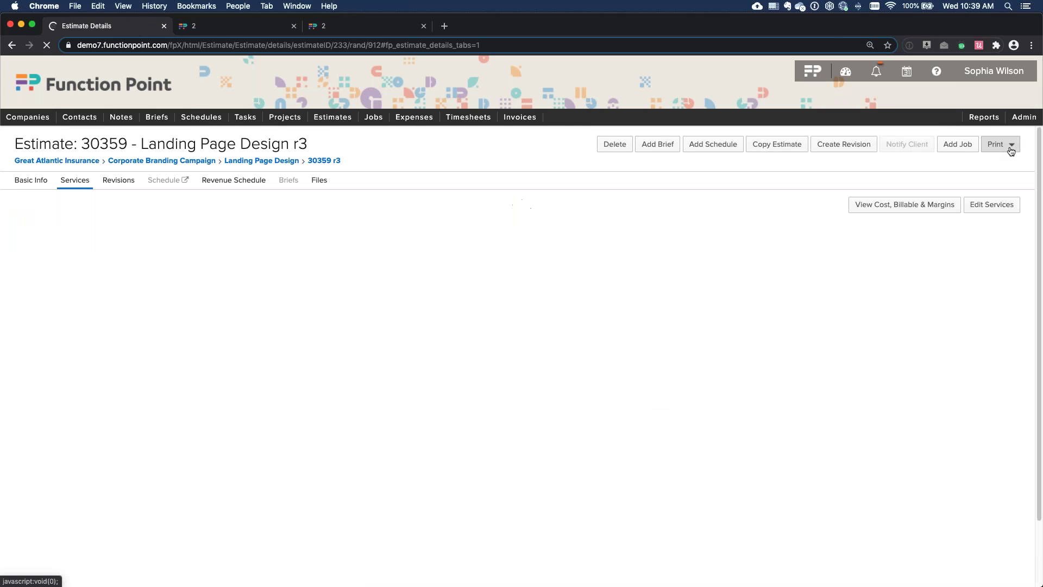
Generate the estimate's Detailed Estimate printout, enlarge it and check the Stock Photography vendor list under Expenses
left_click(1011, 151)
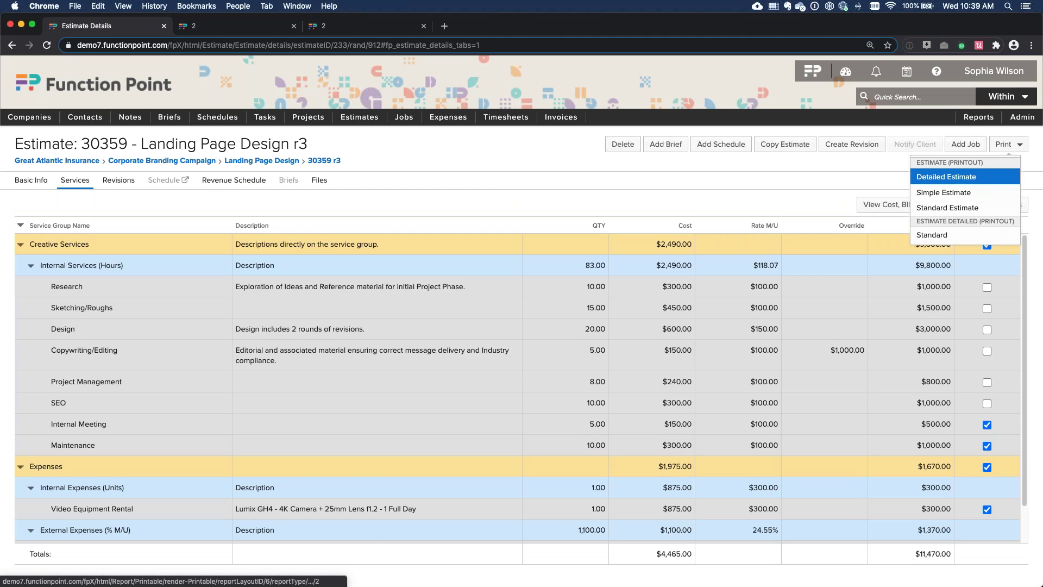
left_click(946, 176)
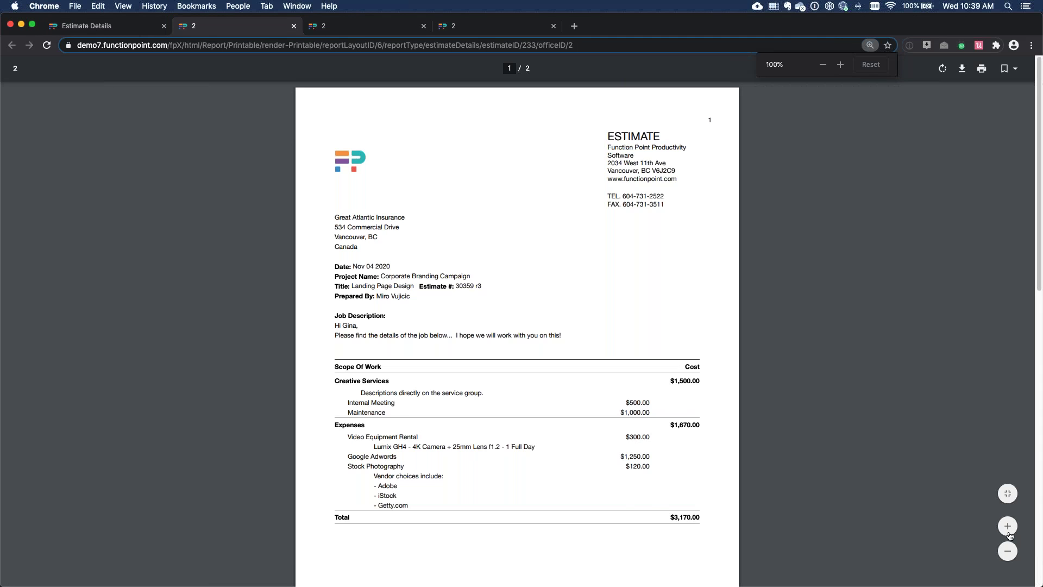
left_click(1008, 526)
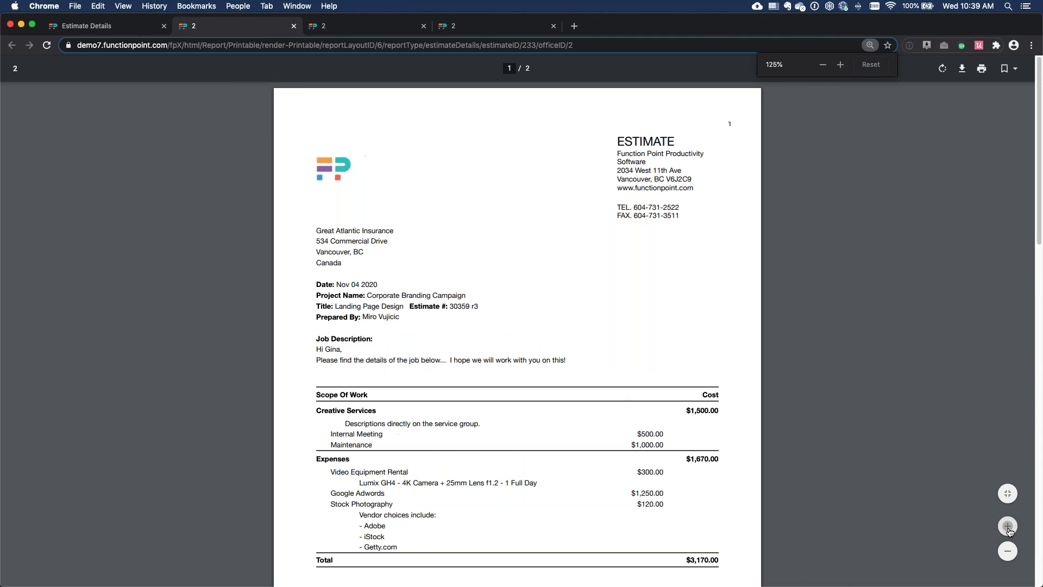
left_click(1008, 525)
left_click(1008, 526)
scroll(675, 402, "down", 5)
left_click_drag(263, 333, 357, 391)
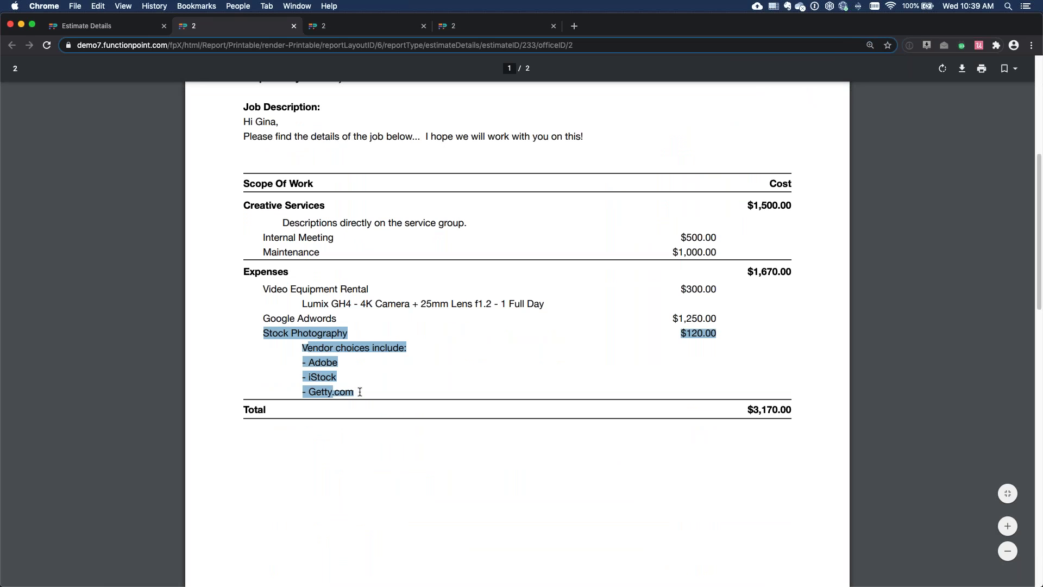
left_click_drag(356, 392, 296, 362)
left_click(296, 364)
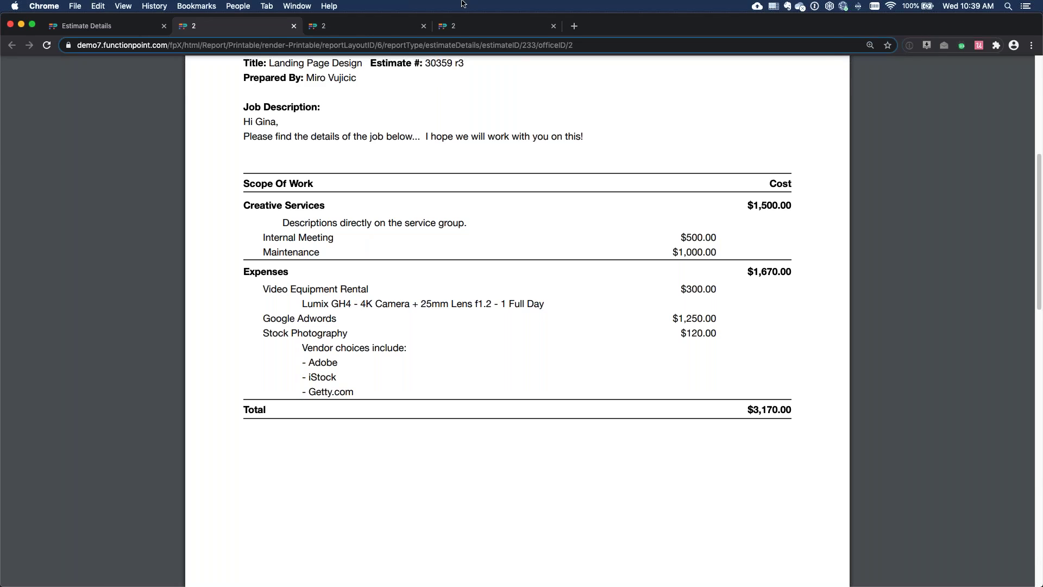
Close the estimate printouts and switch to the Introduction to Estimating presentation in PowerPoint
left_click(423, 26)
left_click(422, 27)
left_click(122, 31)
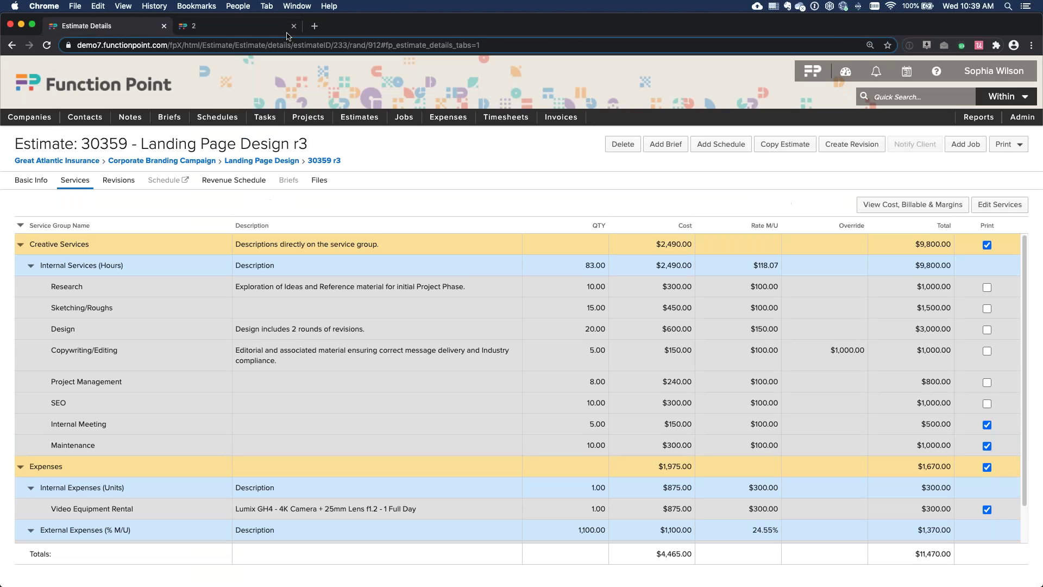
left_click(294, 26)
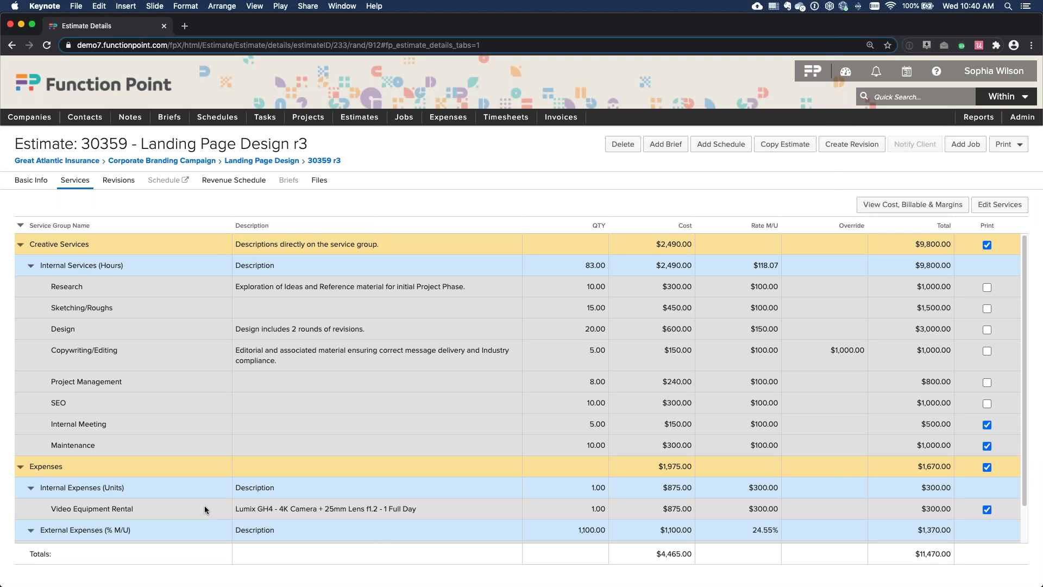
key("super+Tab")
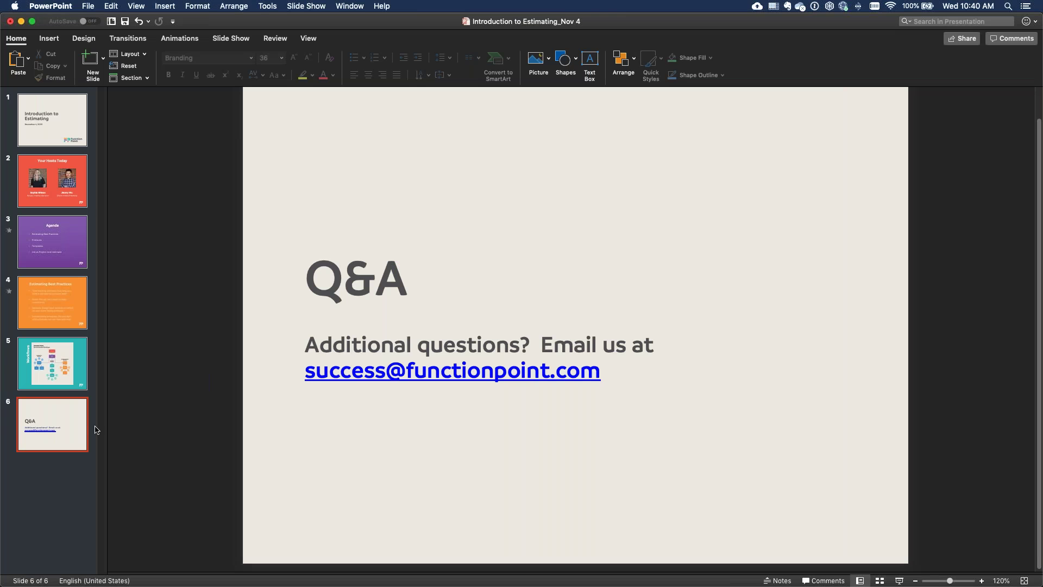